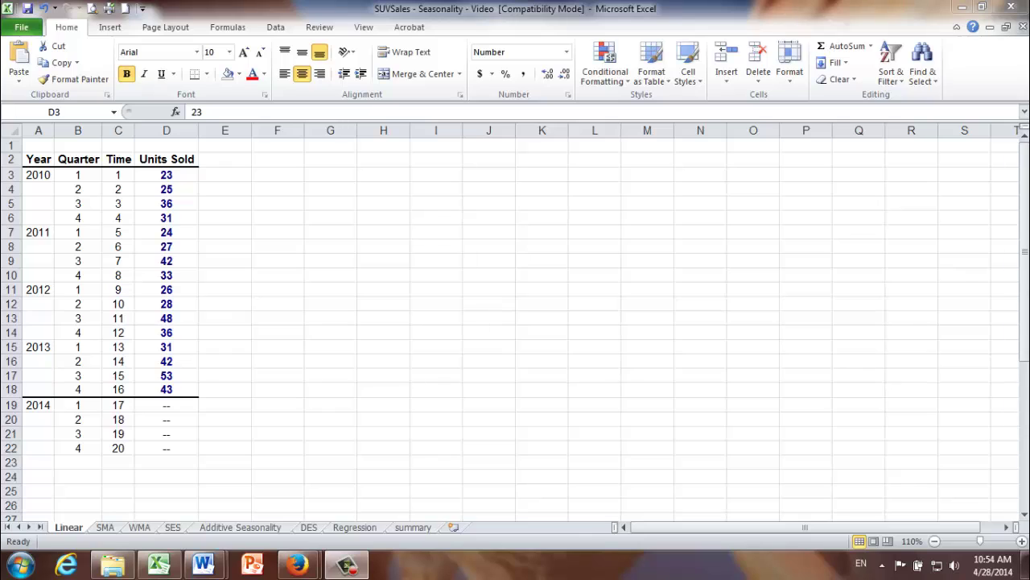
# Review the quarterly units-sold data for 2010 to 2014 and the seven forecasting tasks on the Linear sheet.
pyautogui.click(153, 174)
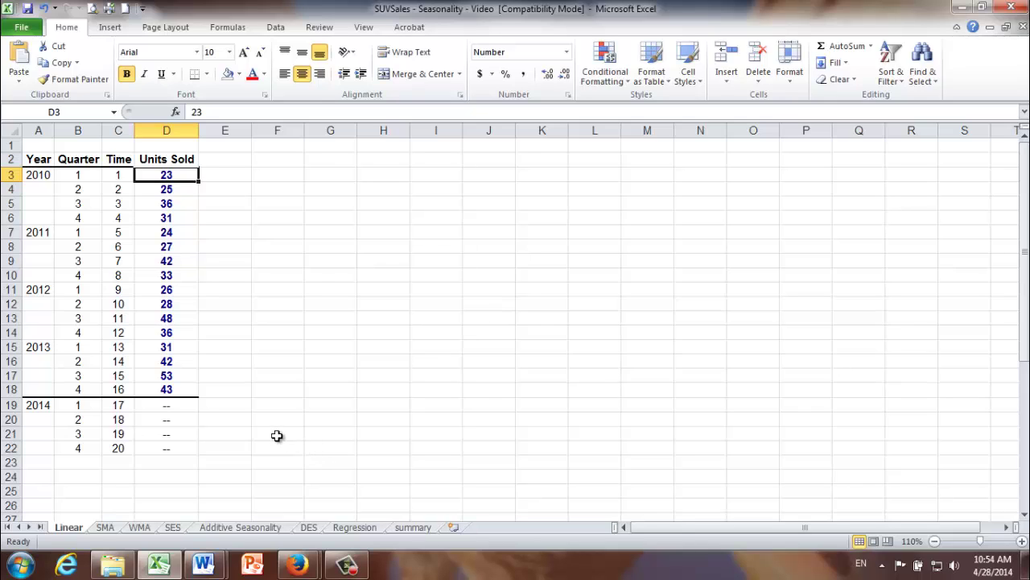
pyautogui.click(151, 391)
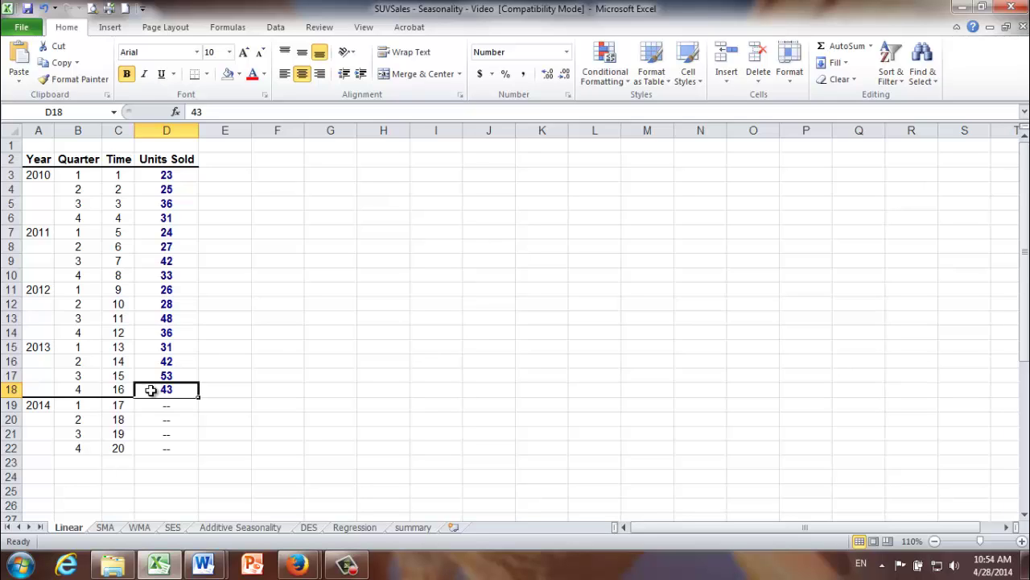
pyautogui.click(185, 431)
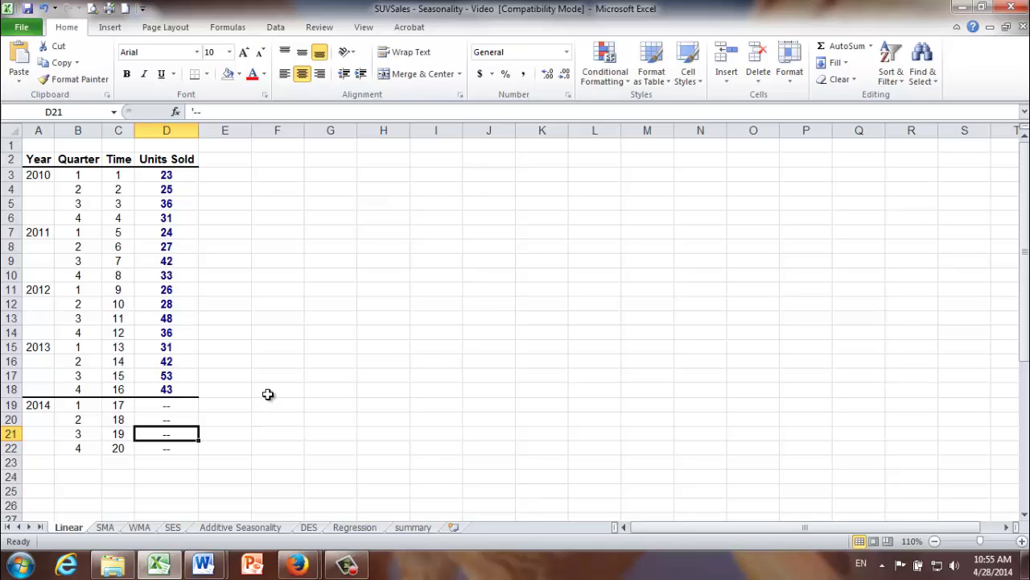
pyautogui.scroll(-7, 268, 394)
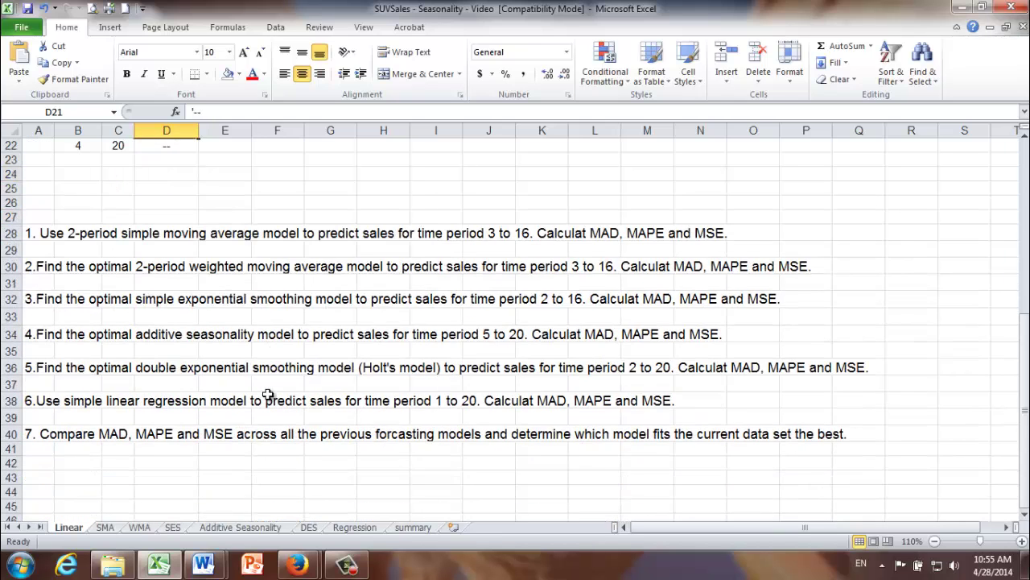
pyautogui.scroll(-1, 268, 394)
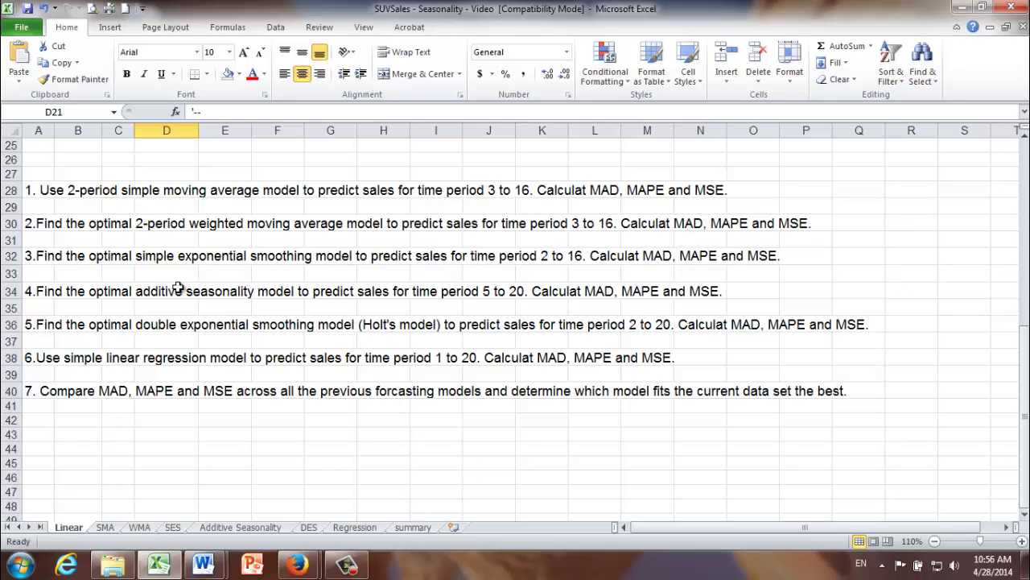
pyautogui.scroll(8, 336, 278)
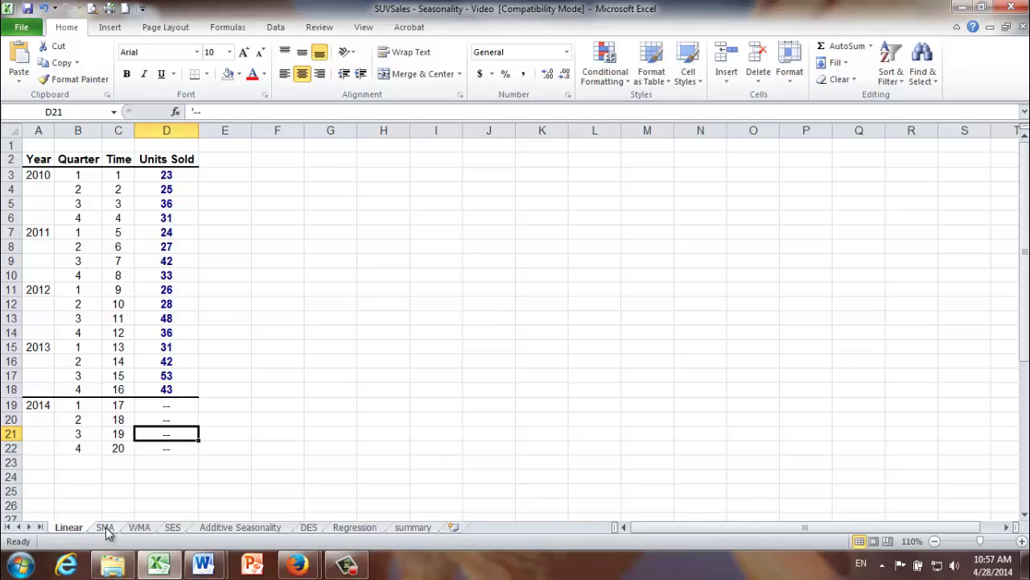
# Look over the layouts of the SMA, Additive Seasonality and summary sheets.
pyautogui.click(105, 527)
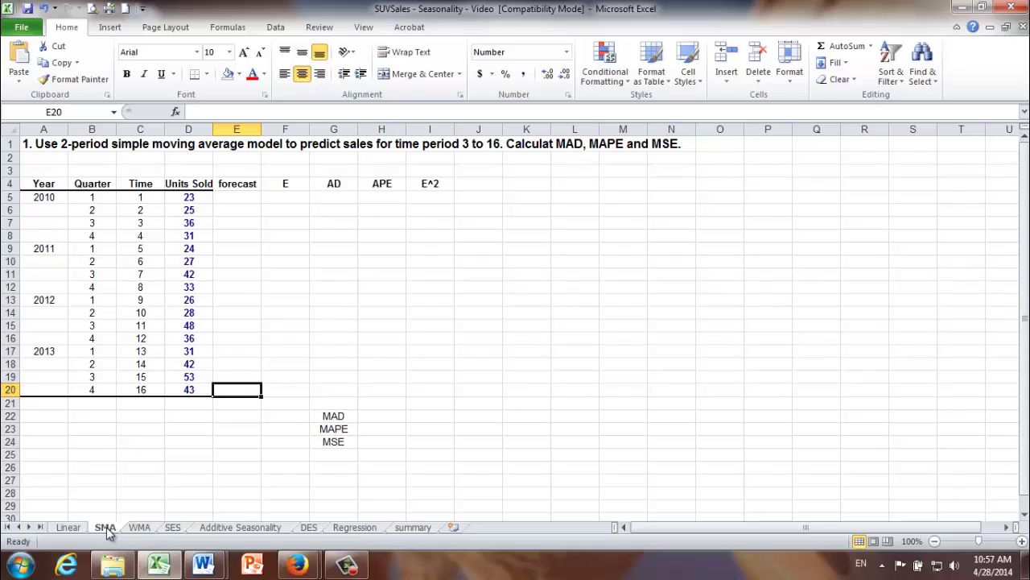
pyautogui.click(241, 527)
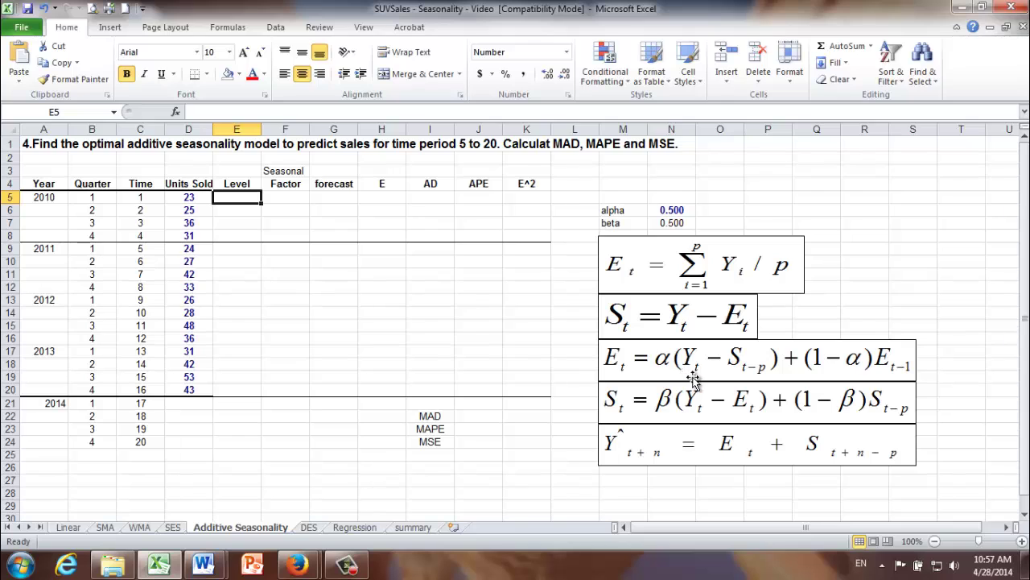
pyautogui.click(413, 527)
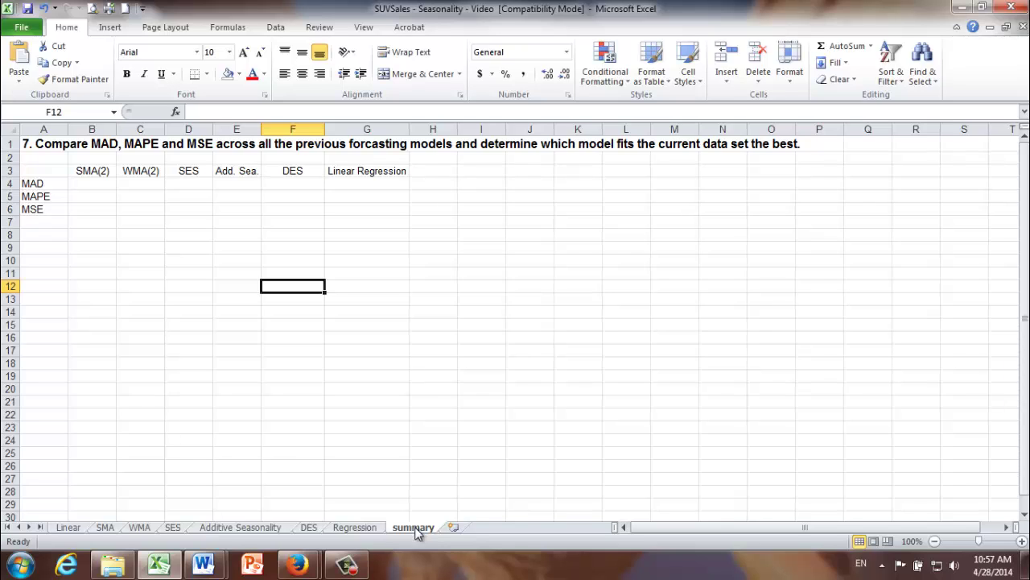
# On the SMA sheet, enter the period 3 forecast in E7 as =ROUND(AVERAGE(D5:D6),0).
pyautogui.click(106, 527)
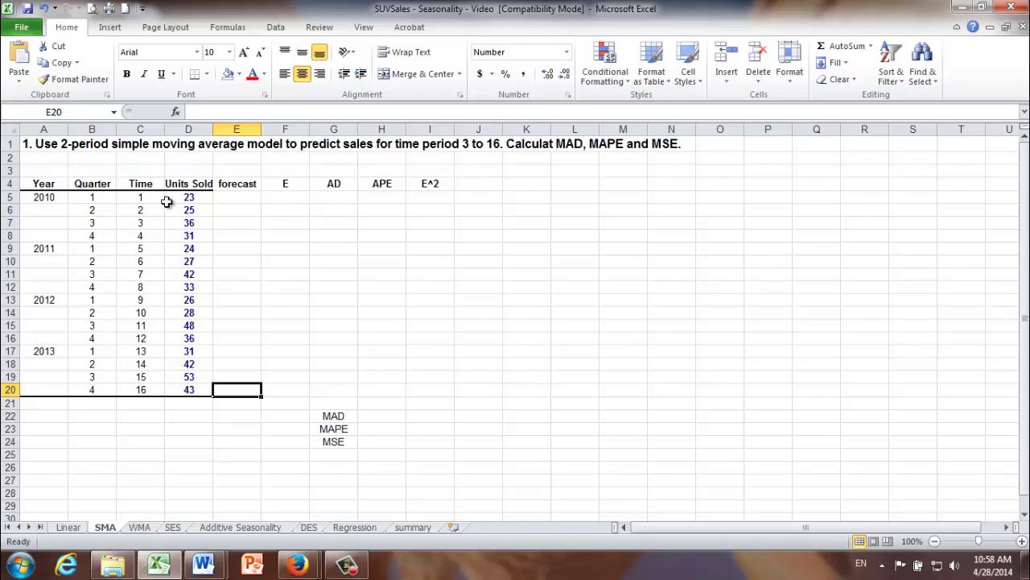
pyautogui.click(134, 223)
pyautogui.click(220, 224)
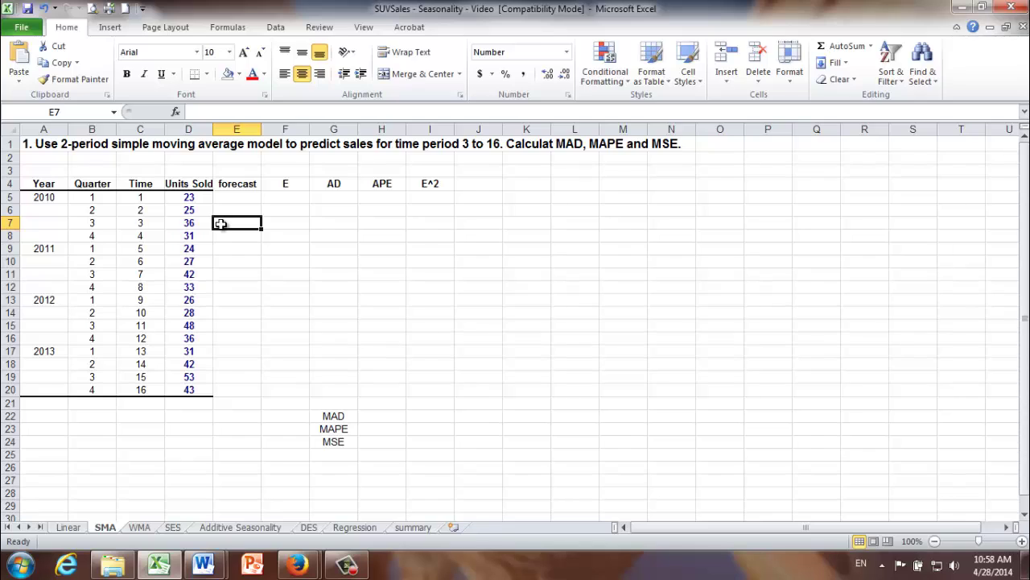
pyautogui.write('=')
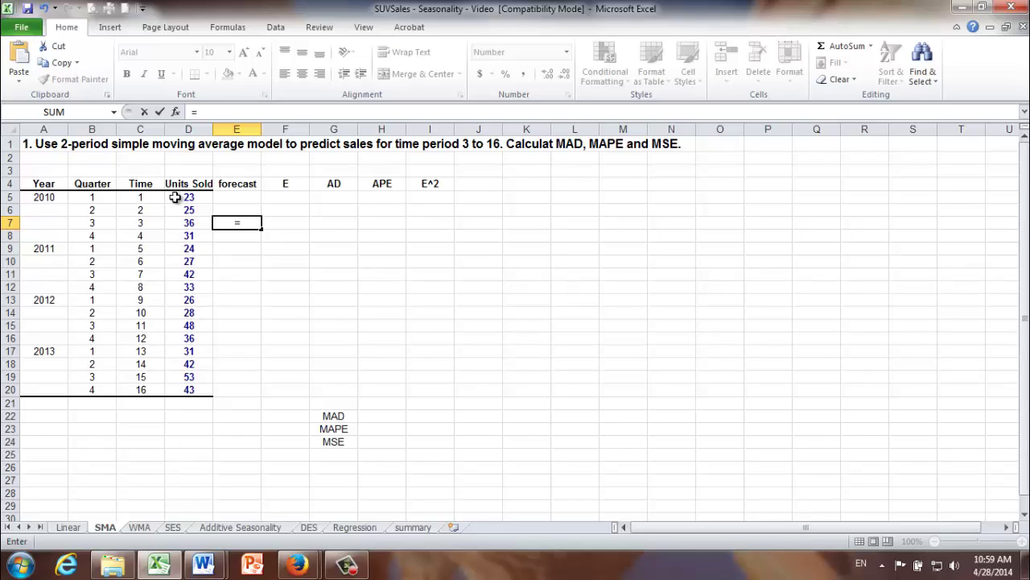
pyautogui.write('round')
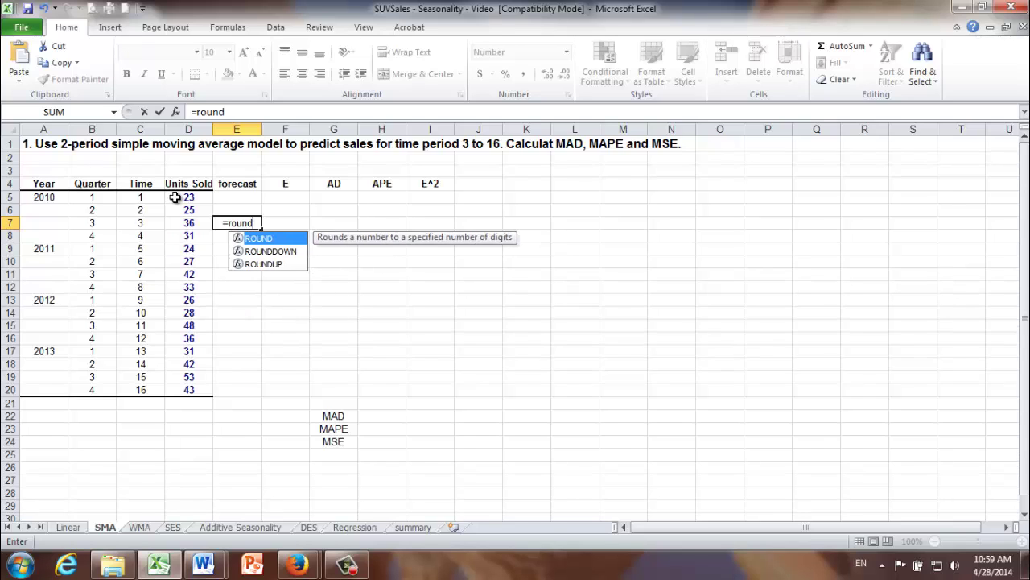
pyautogui.write('(')
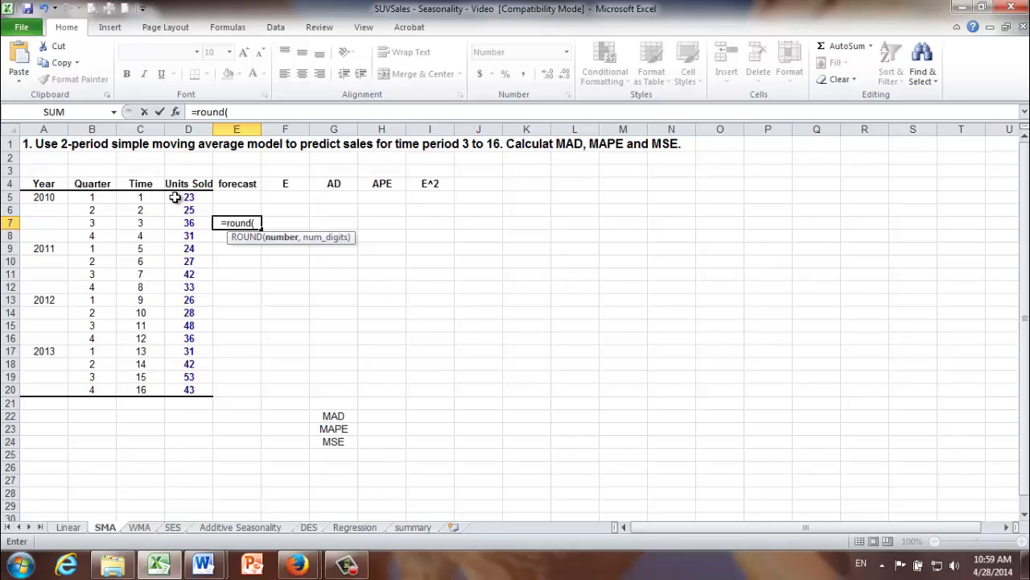
pyautogui.write('average')
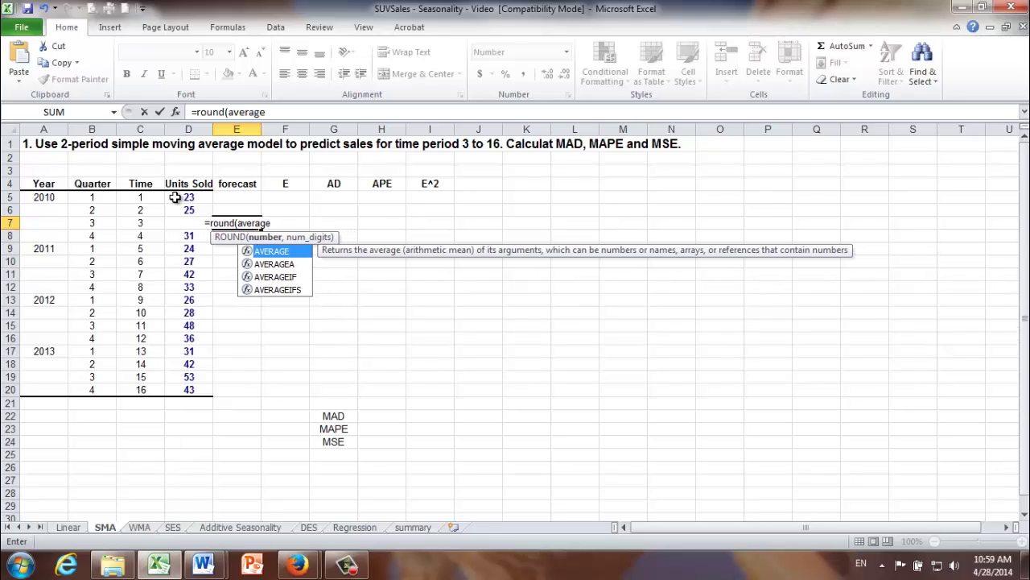
pyautogui.write('(')
pyautogui.moveTo(175, 198); pyautogui.dragTo(175, 210)
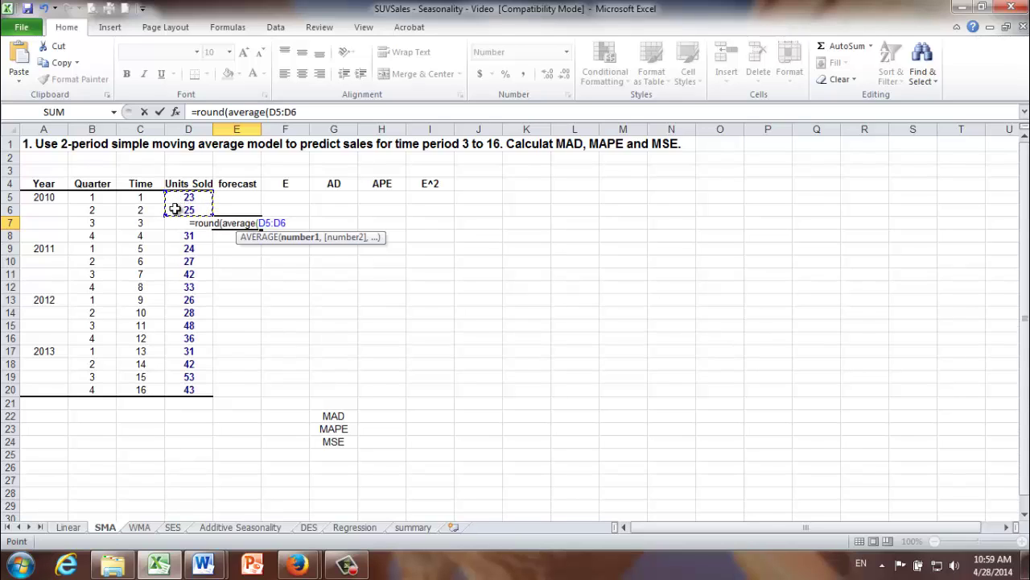
pyautogui.write('),')
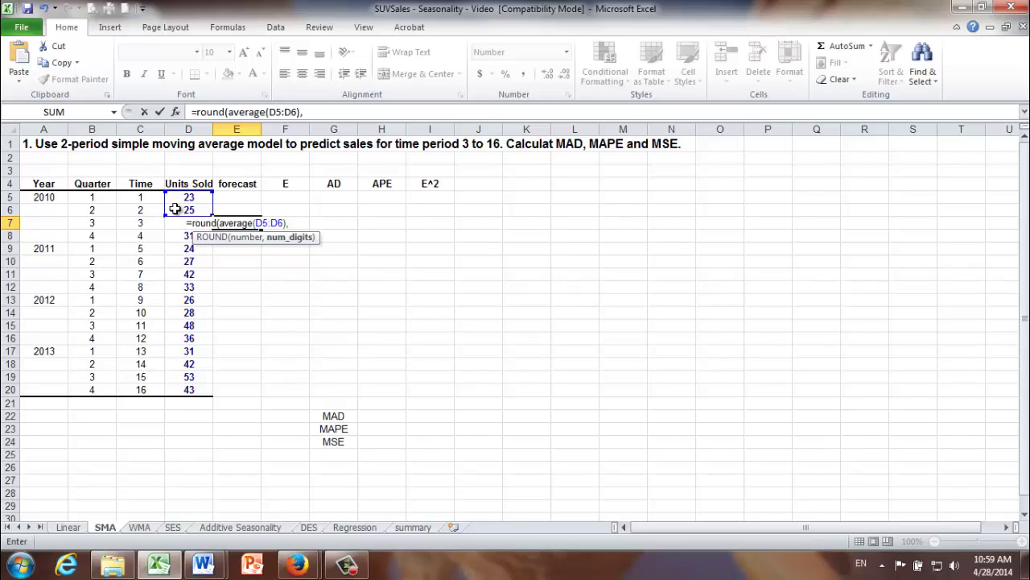
pyautogui.write('0)')
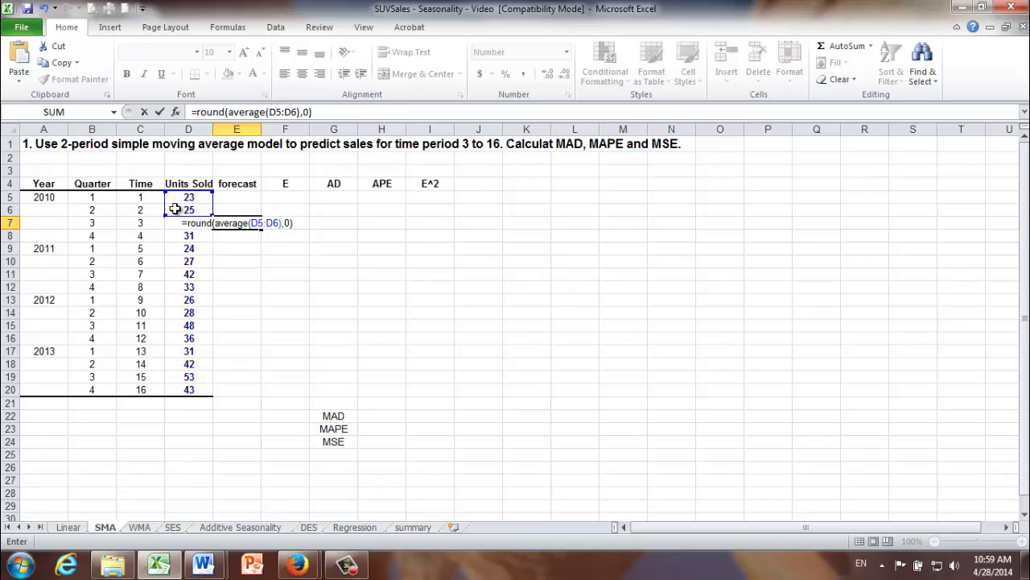
pyautogui.press('Return')
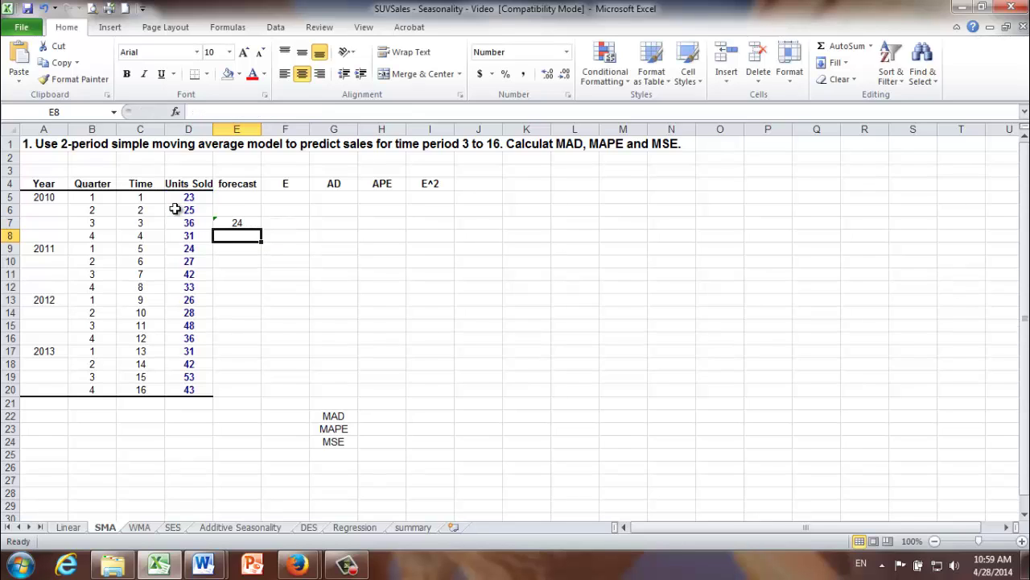
# Fill the two-period moving average formula from E7 down through E20.
pyautogui.click(237, 224)
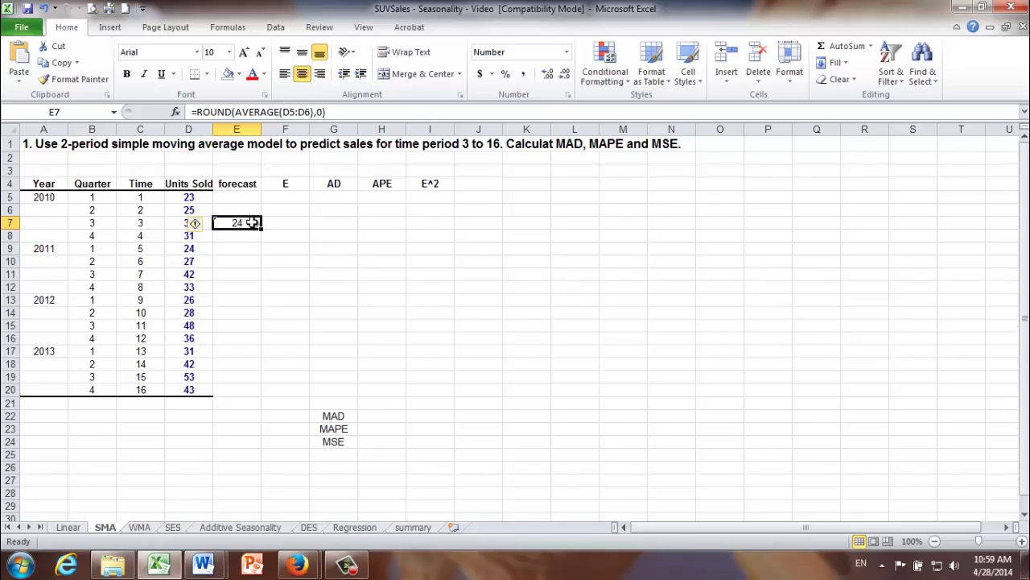
pyautogui.click(173, 224)
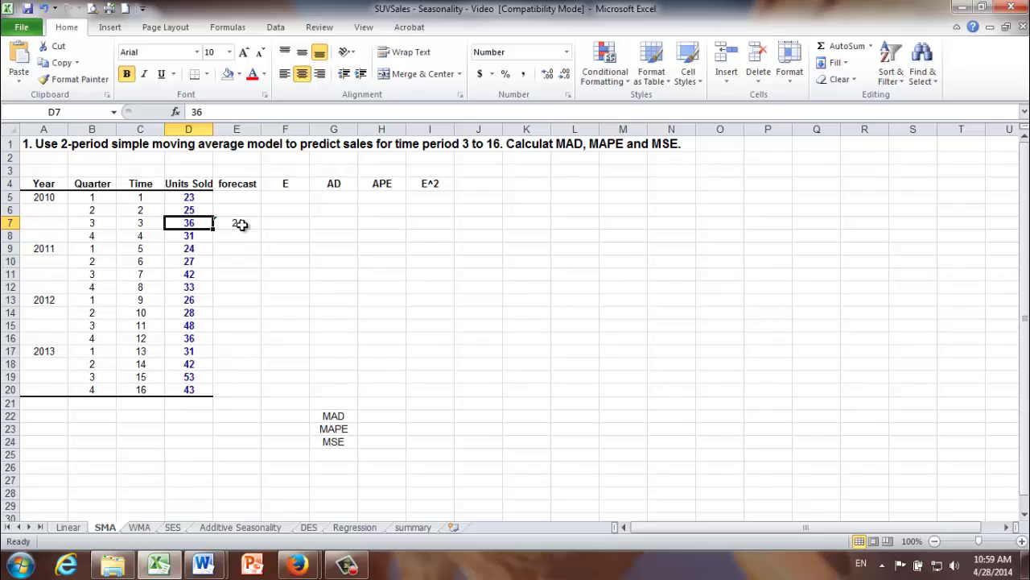
pyautogui.click(240, 224)
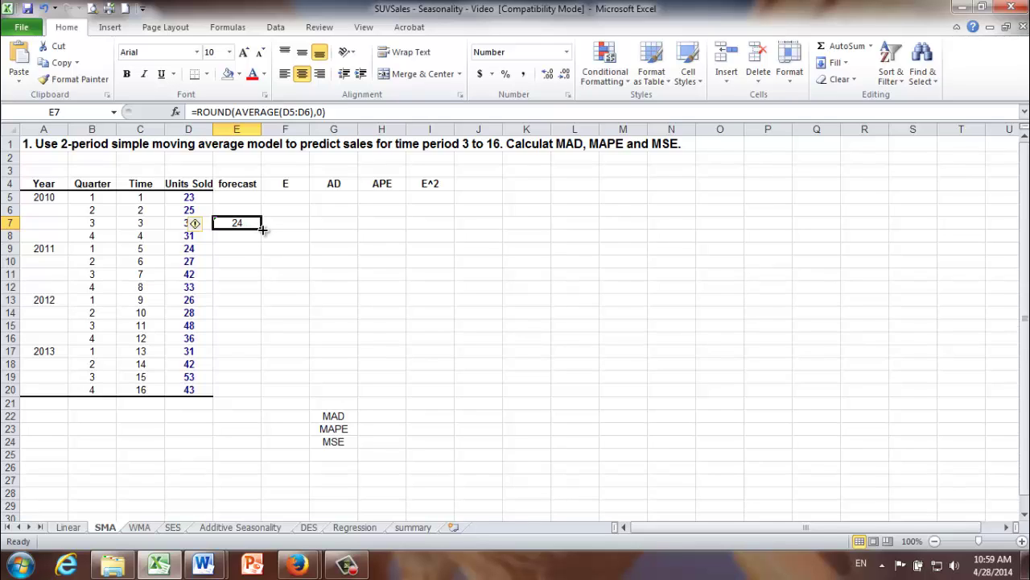
pyautogui.moveTo(262, 229); pyautogui.dragTo(258, 393)
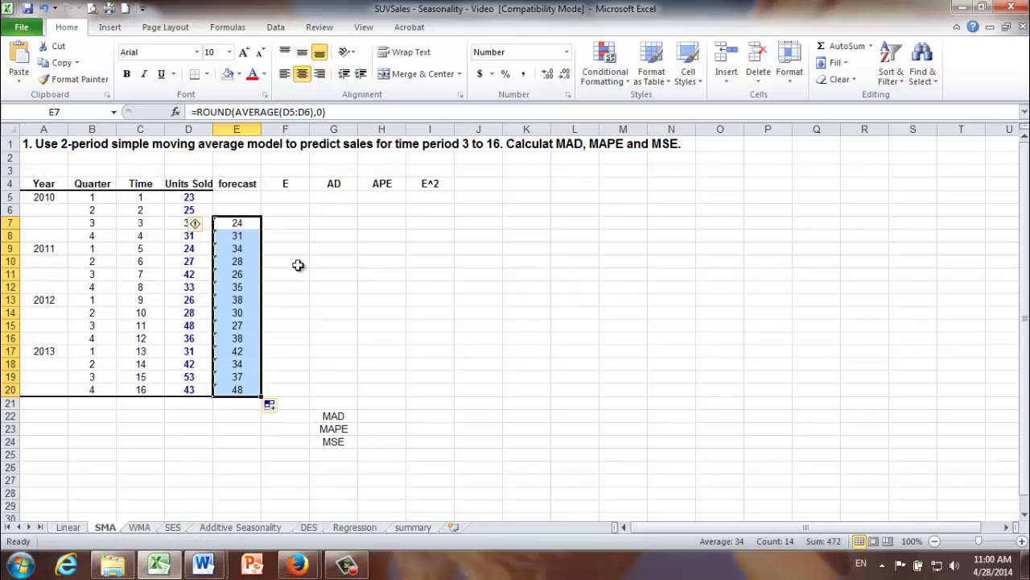
pyautogui.click(298, 254)
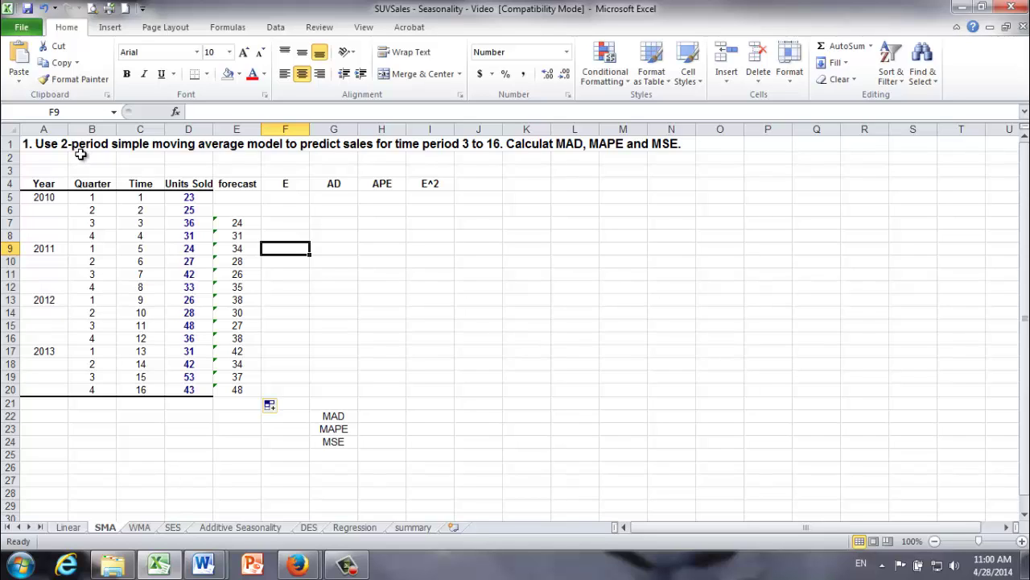
# Examine rows 5 to 7 of the forecast and E columns for the first period whose error can be calculated.
pyautogui.click(241, 222)
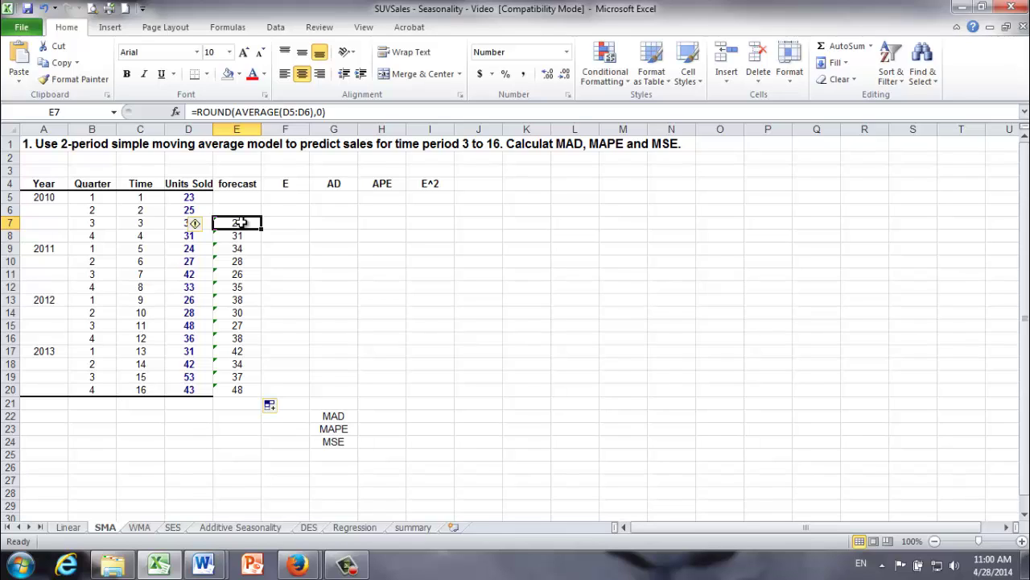
pyautogui.click(285, 225)
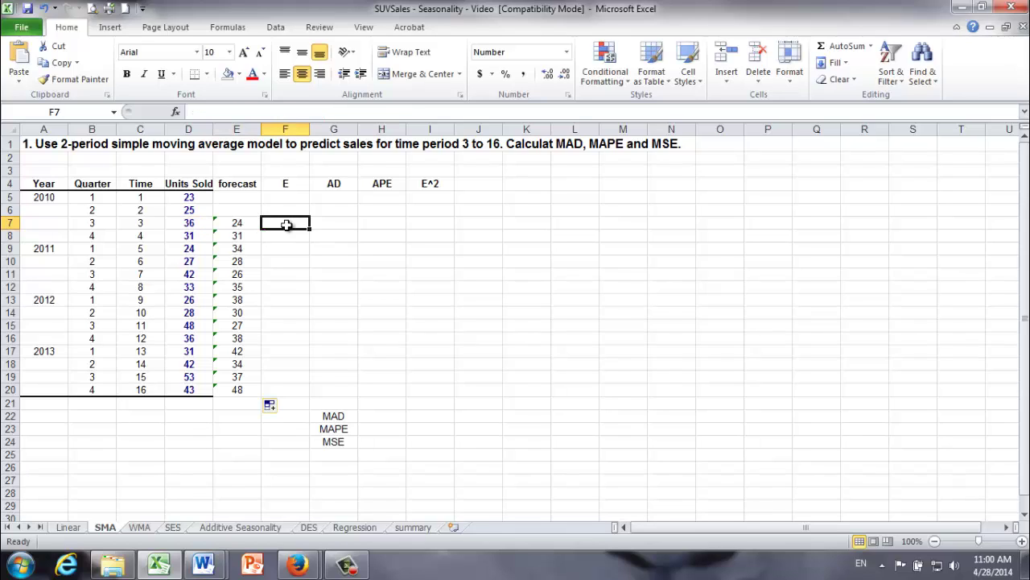
pyautogui.click(287, 184)
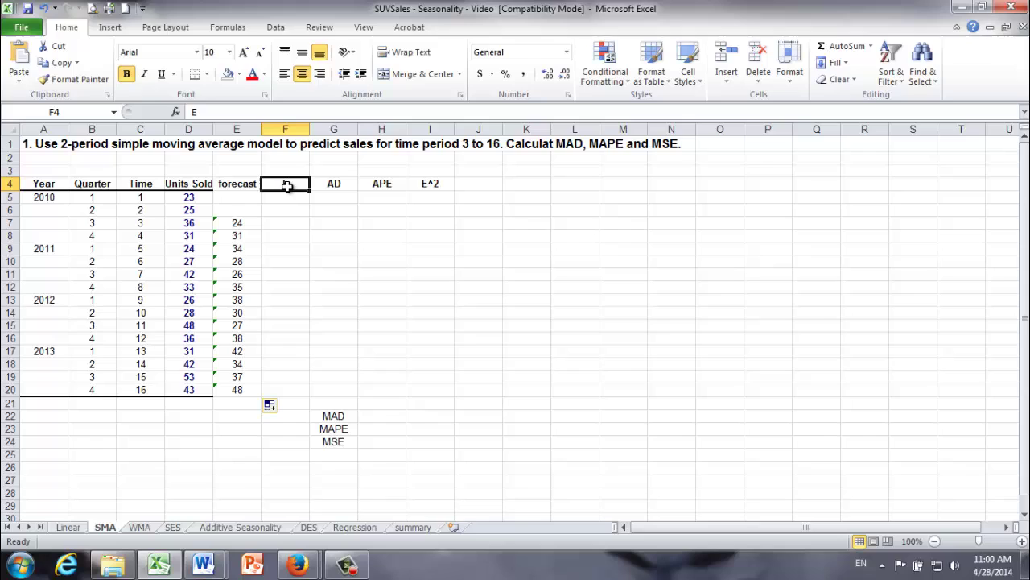
pyautogui.click(274, 226)
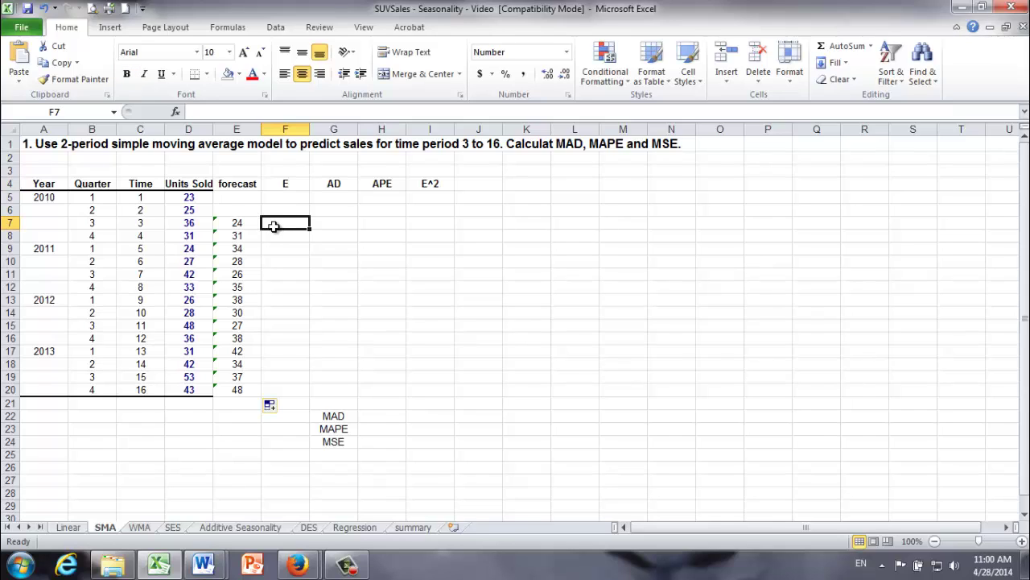
pyautogui.click(235, 199)
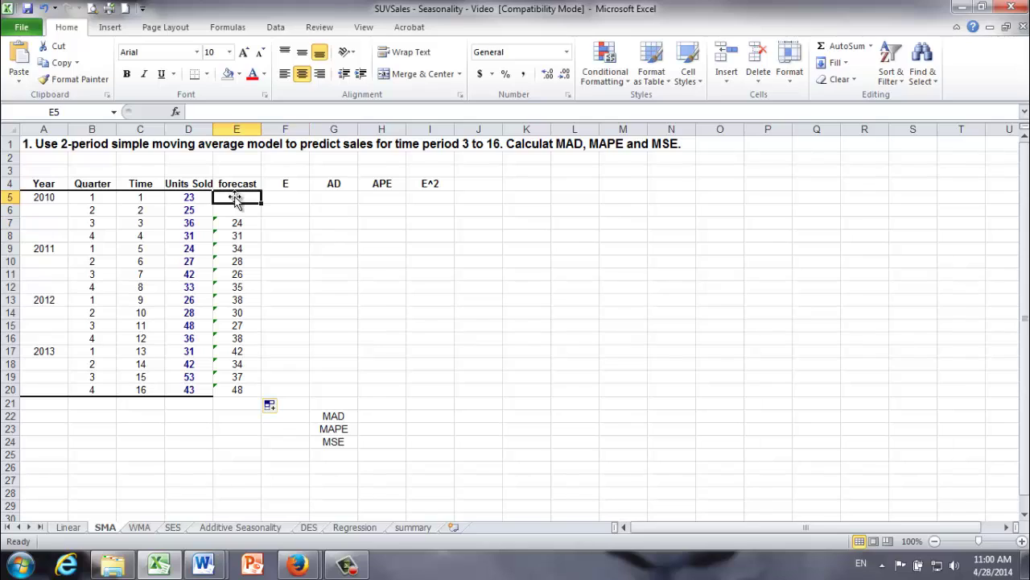
pyautogui.click(235, 208)
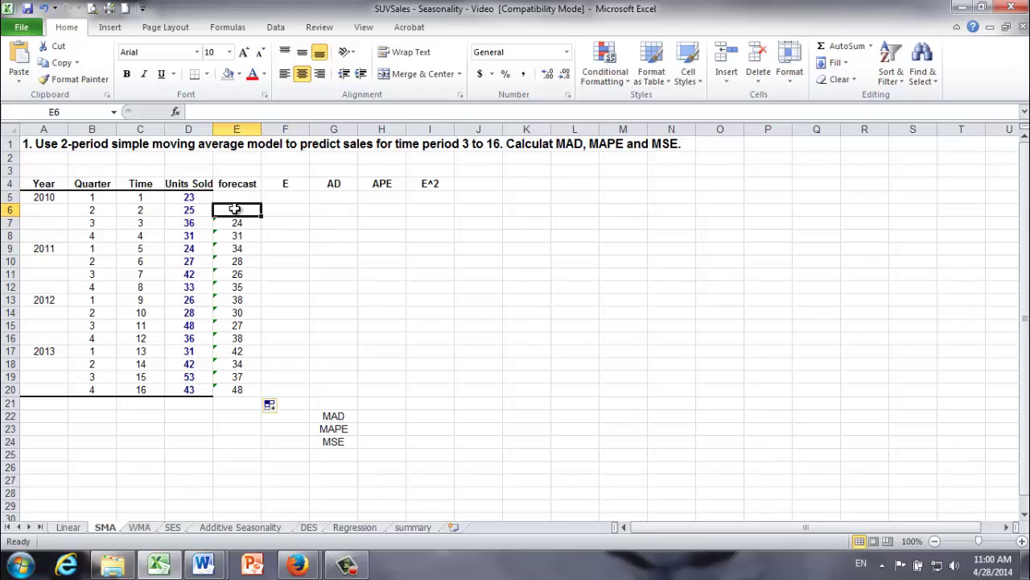
pyautogui.click(292, 198)
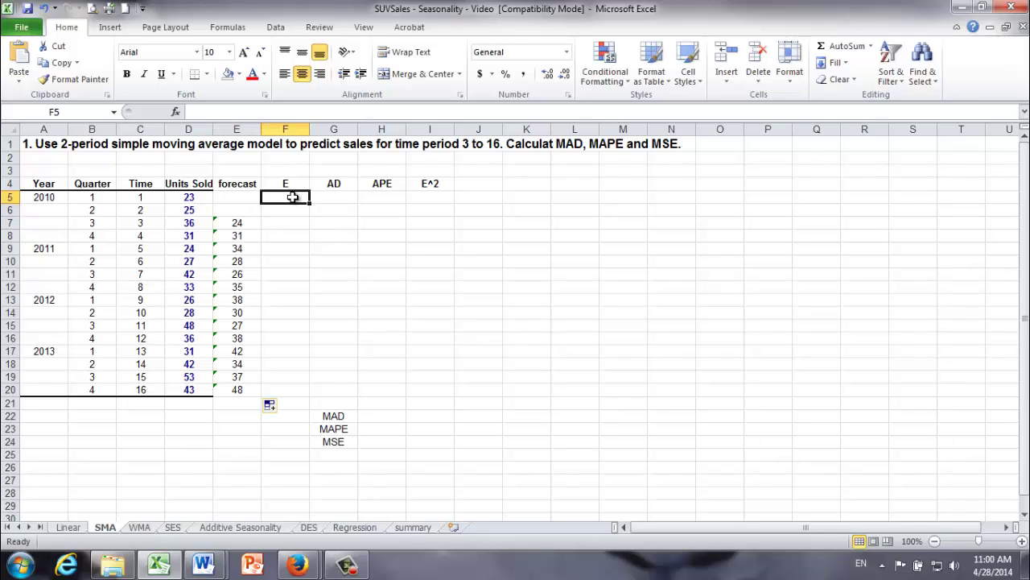
pyautogui.click(292, 209)
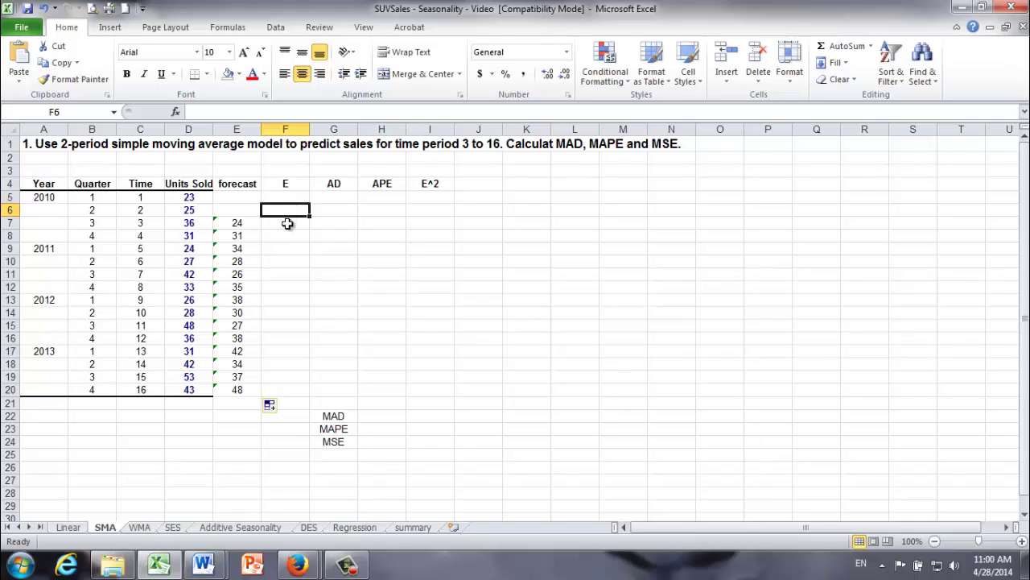
# Enter the period 3 forecast error in F7 as =D7-E7.
pyautogui.click(288, 224)
pyautogui.write('=')
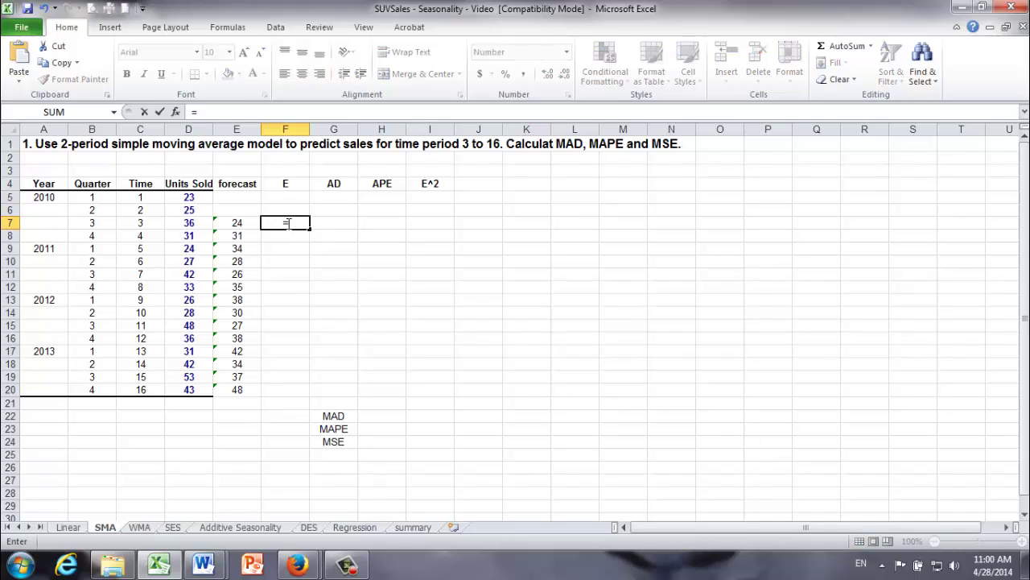
pyautogui.click(188, 223)
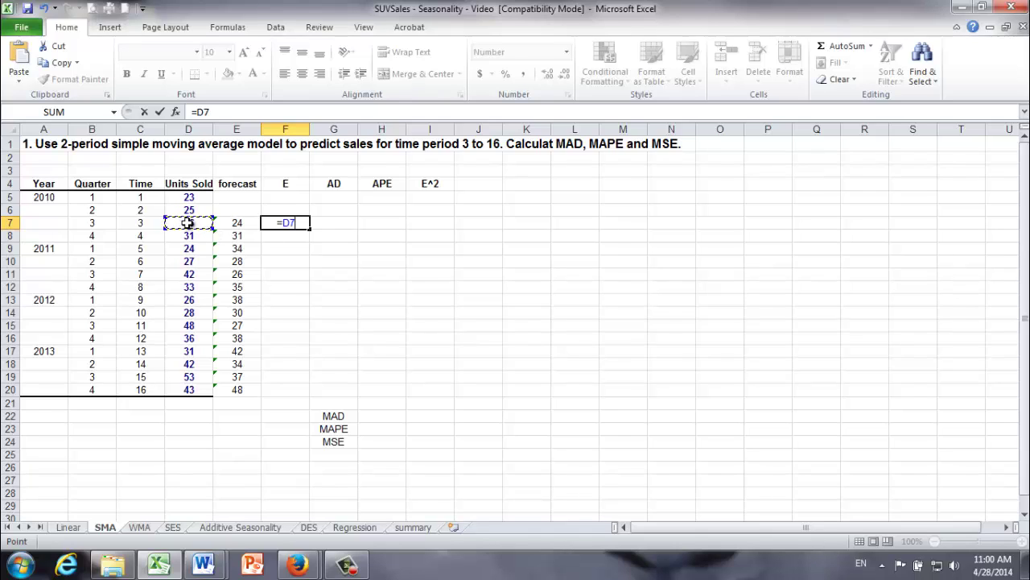
pyautogui.write('-')
pyautogui.click(233, 227)
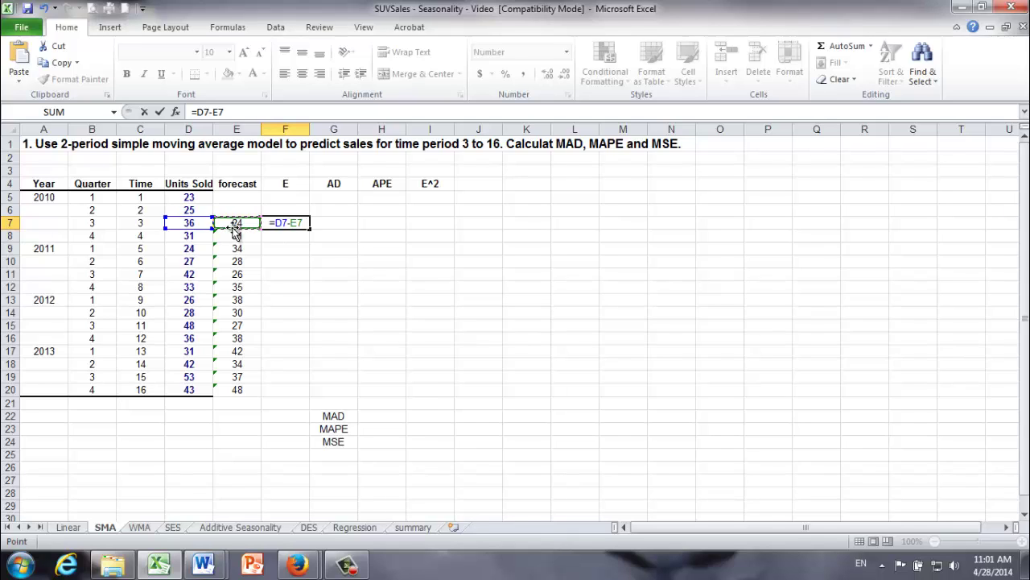
pyautogui.press('Return')
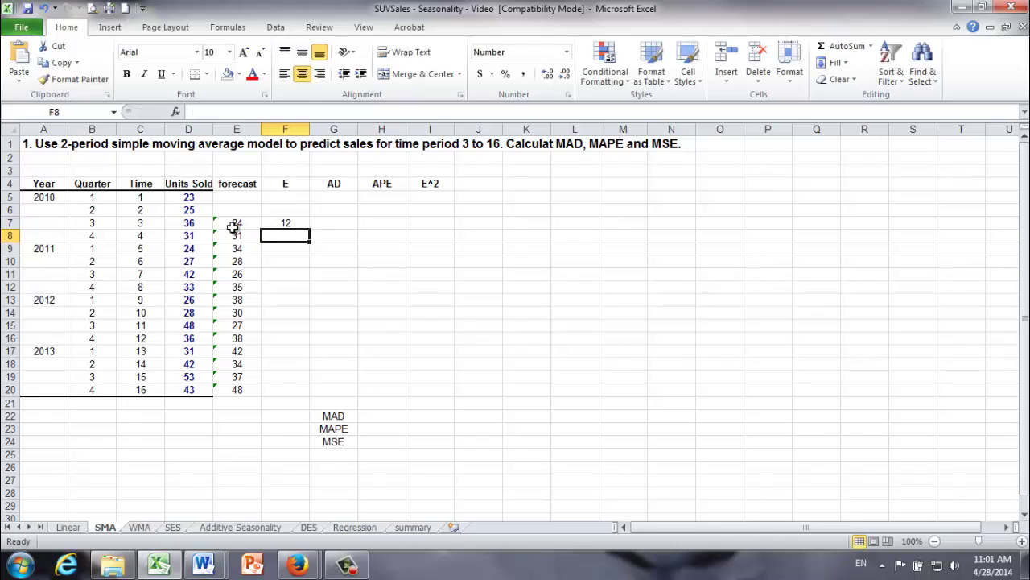
# Enter the period 3 absolute deviation in G7 as =ABS(F7).
pyautogui.click(321, 223)
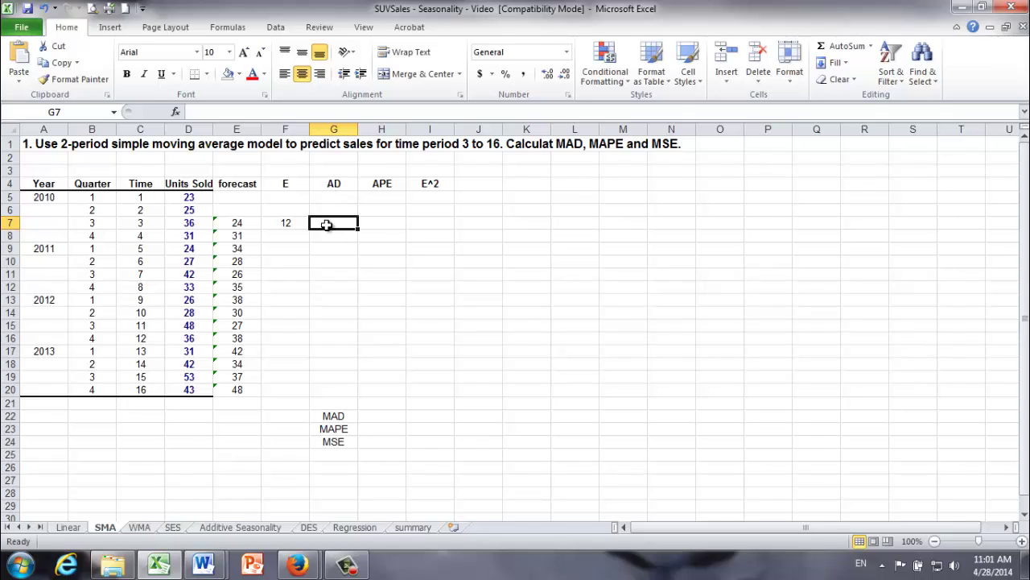
pyautogui.write('=a')
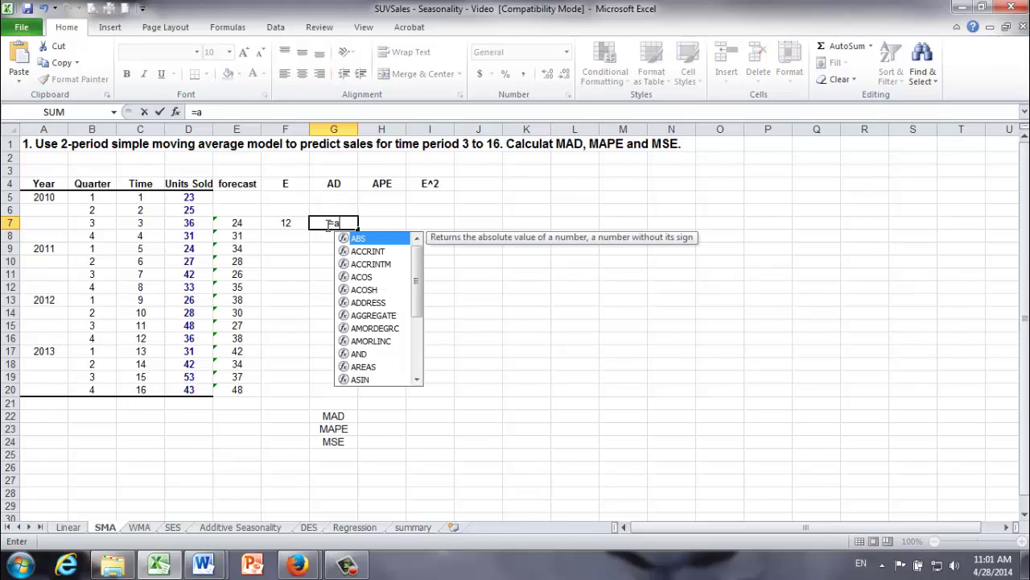
pyautogui.write('bs(')
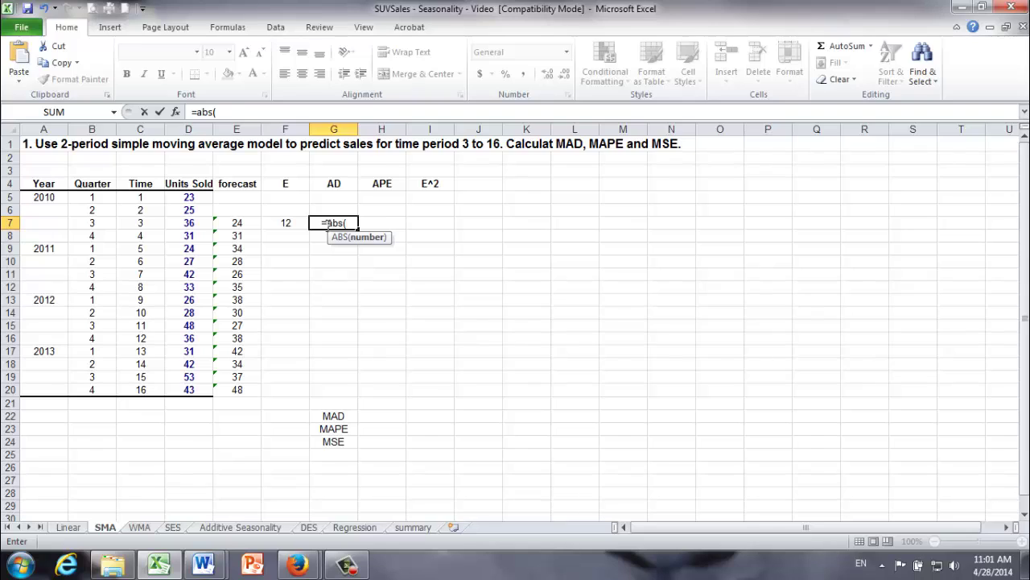
pyautogui.click(285, 224)
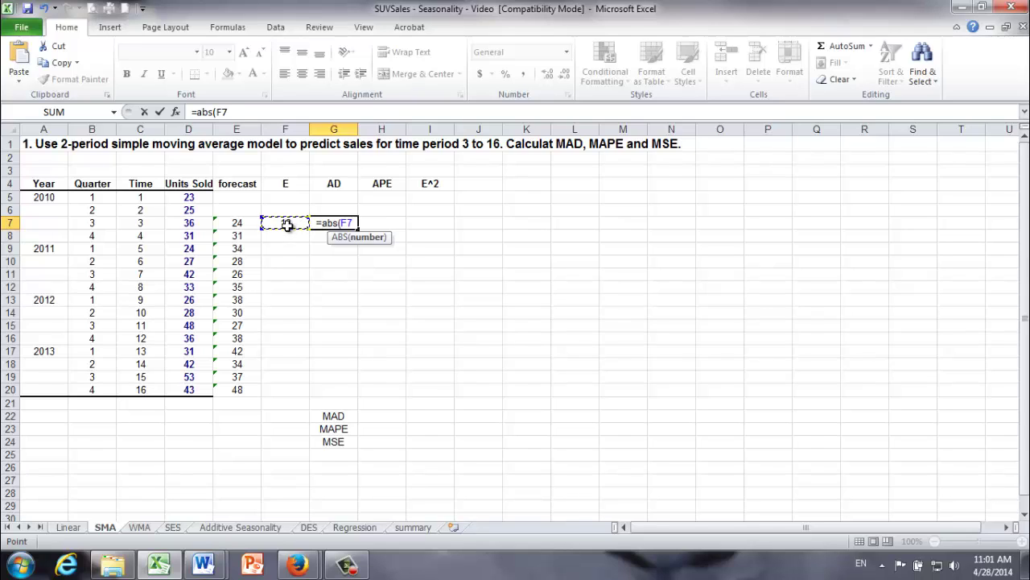
pyautogui.write(')')
pyautogui.press('Return')
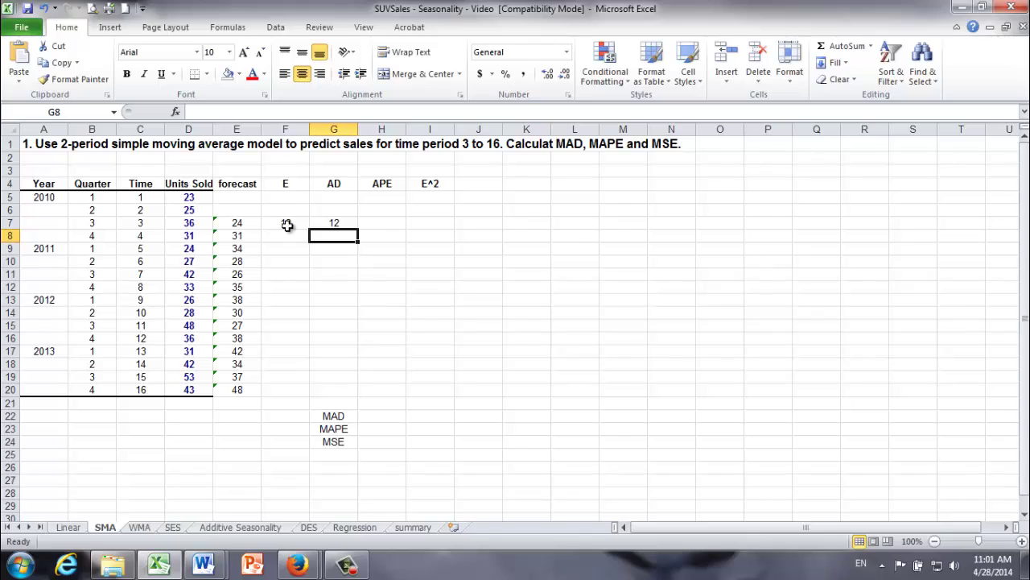
pyautogui.click(333, 223)
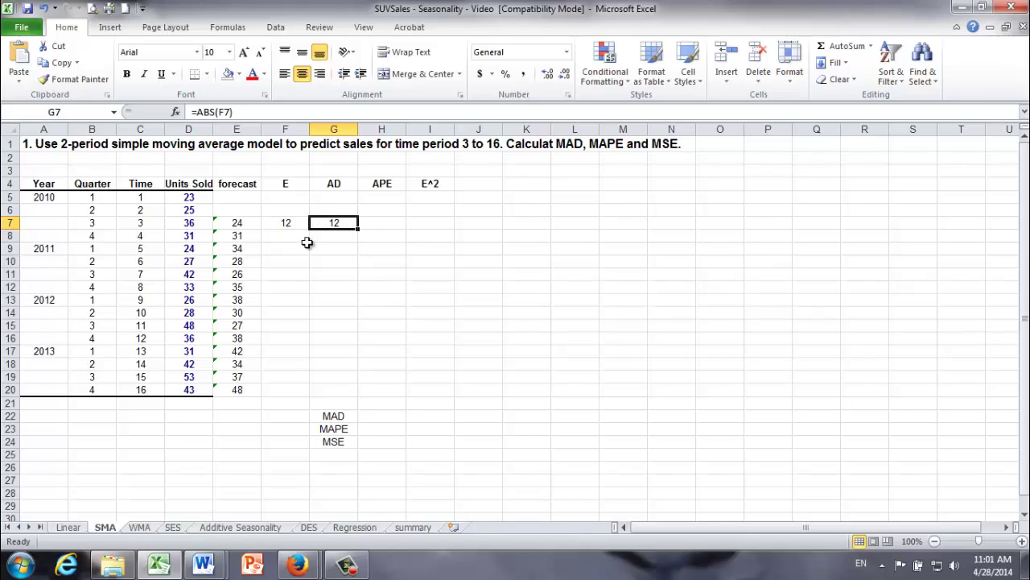
pyautogui.click(289, 223)
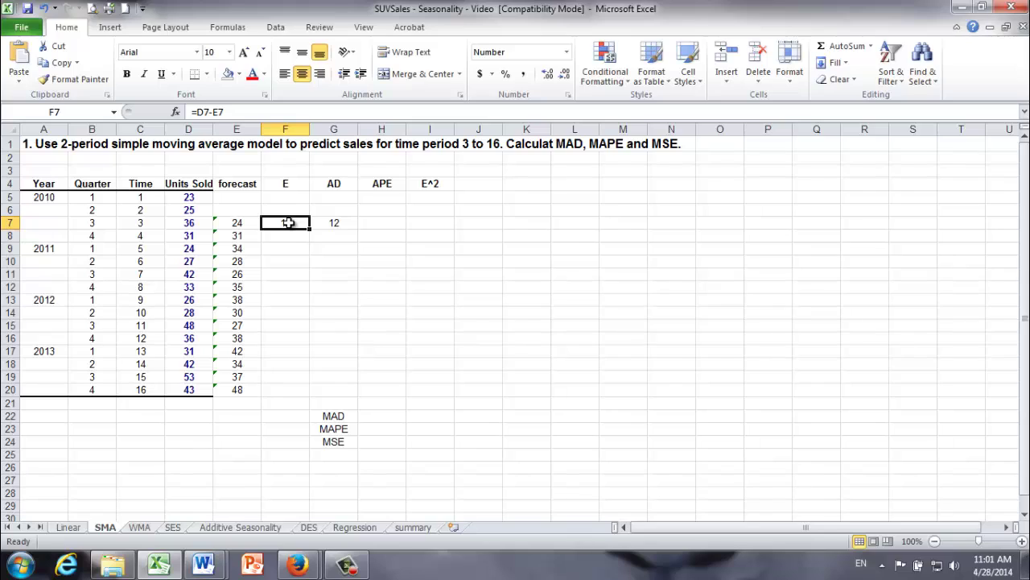
# Enter the period 3 absolute percentage error in H7 as =G7/D7.
pyautogui.click(373, 223)
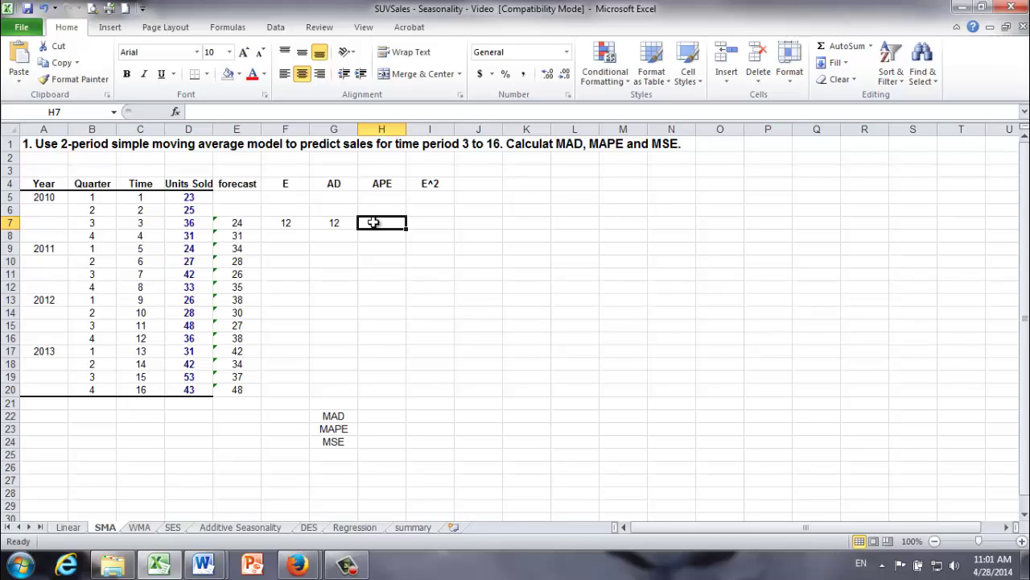
pyautogui.write('=')
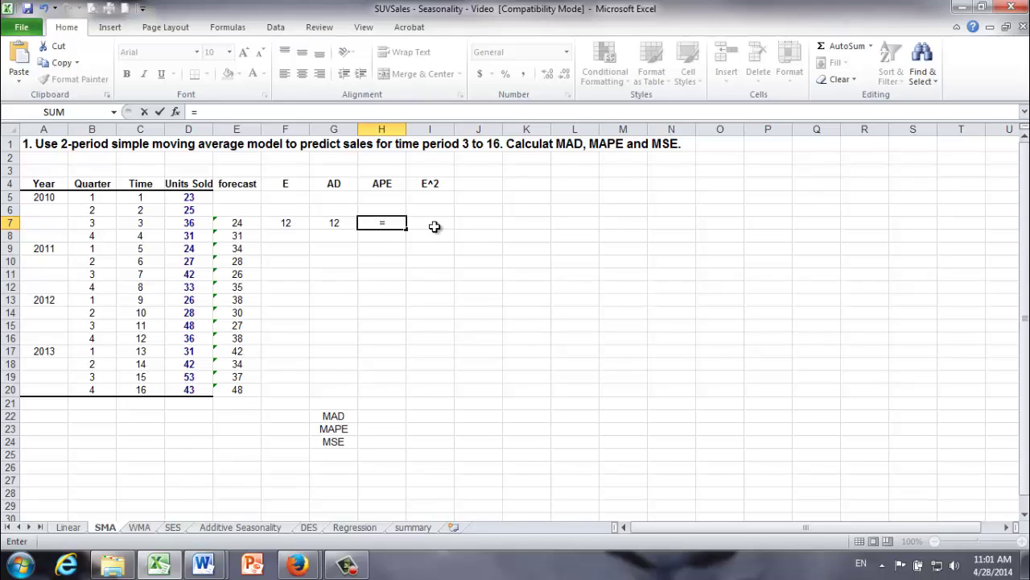
pyautogui.click(330, 222)
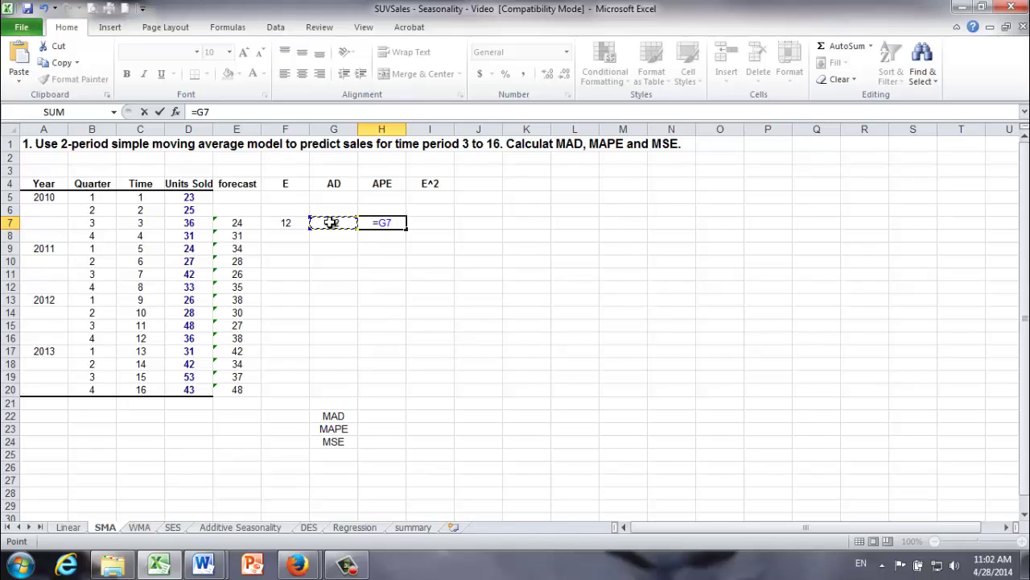
pyautogui.write('/')
pyautogui.click(184, 223)
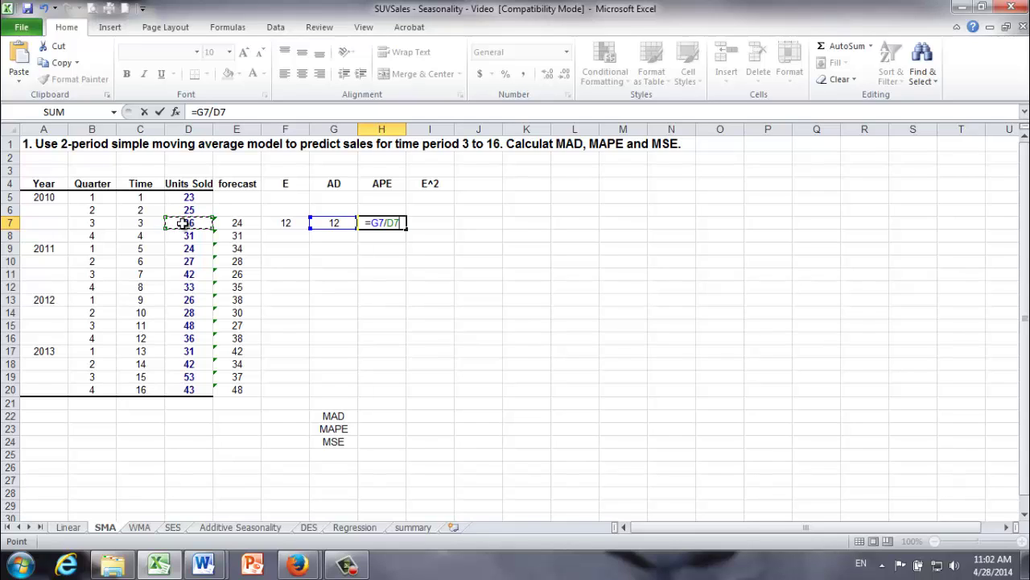
pyautogui.press('Return')
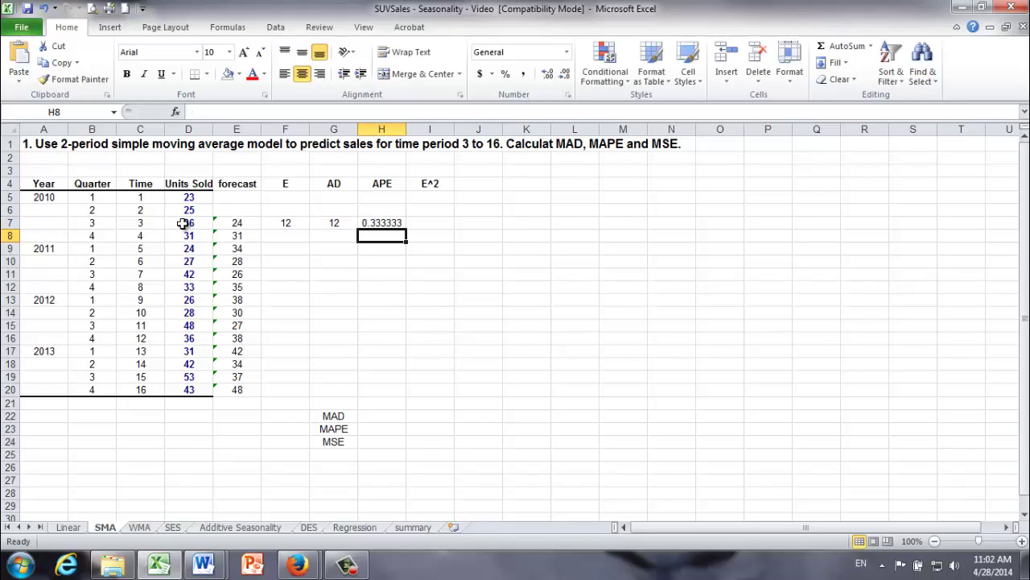
# Set the period 3 absolute percentage error formula in H7 to =ABS(F7/D7).
pyautogui.click(382, 225)
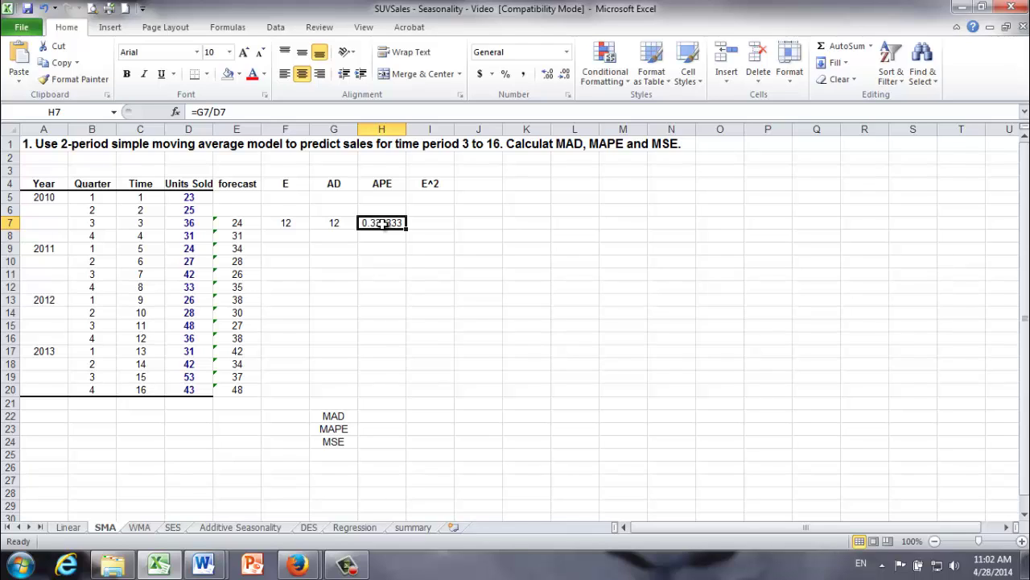
pyautogui.write('=')
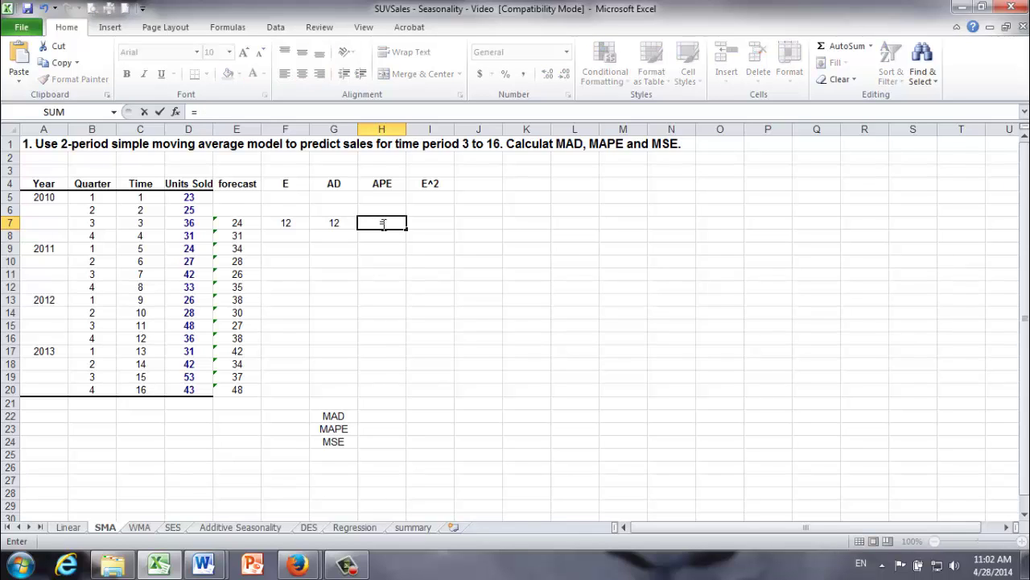
pyautogui.write('abs')
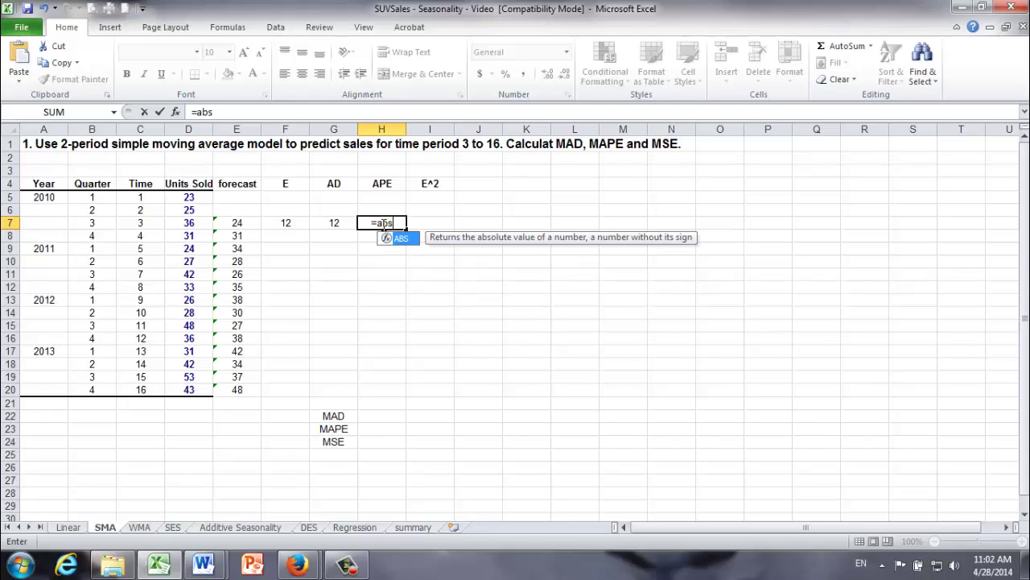
pyautogui.write('(')
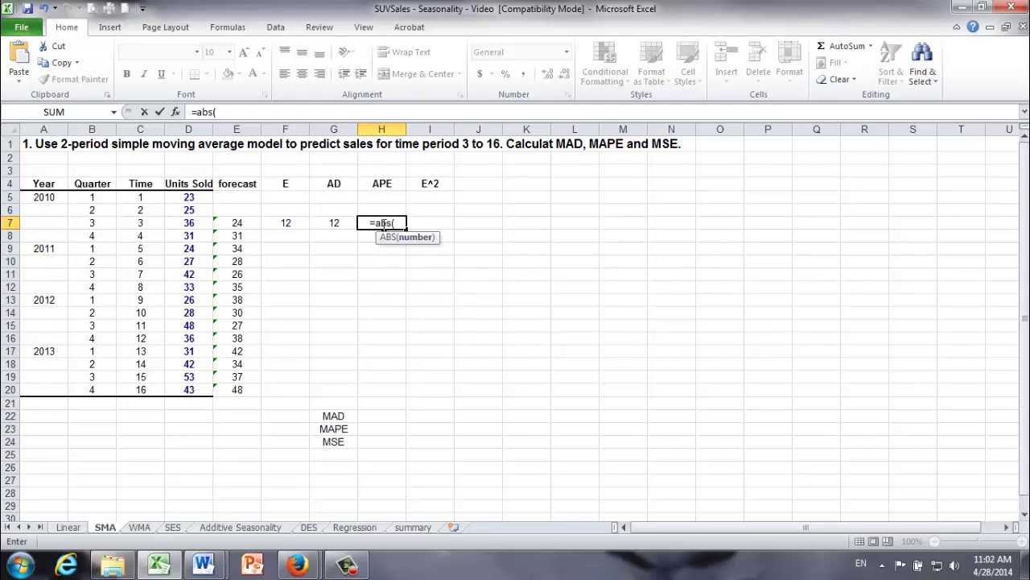
pyautogui.click(285, 223)
pyautogui.write('/')
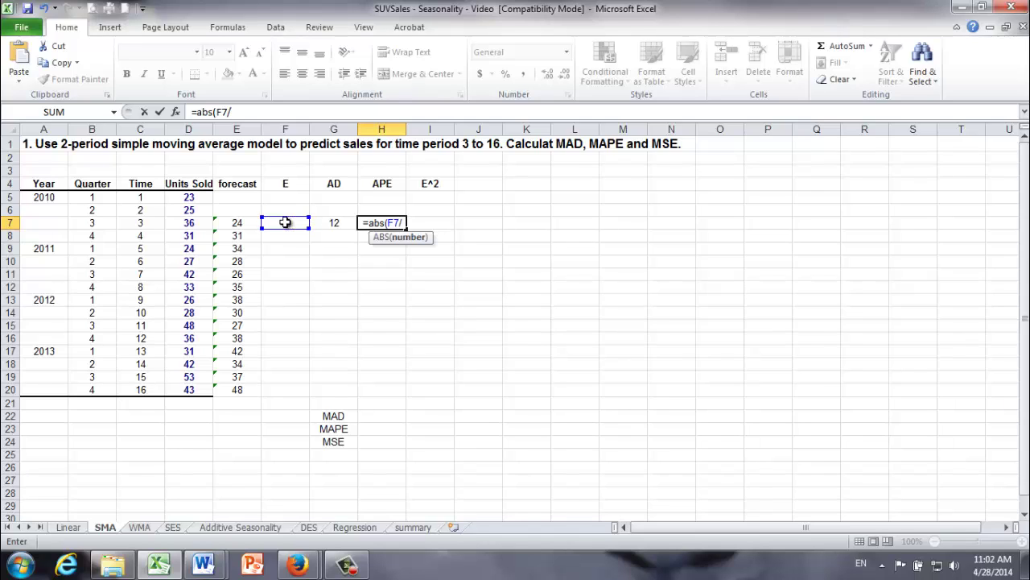
pyautogui.click(187, 224)
pyautogui.write(')')
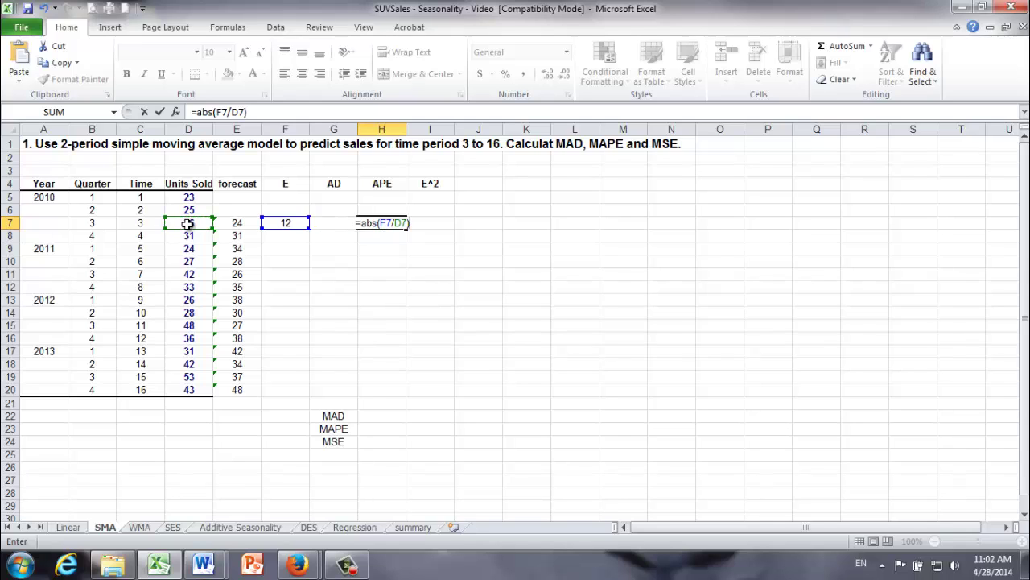
pyautogui.press('Return')
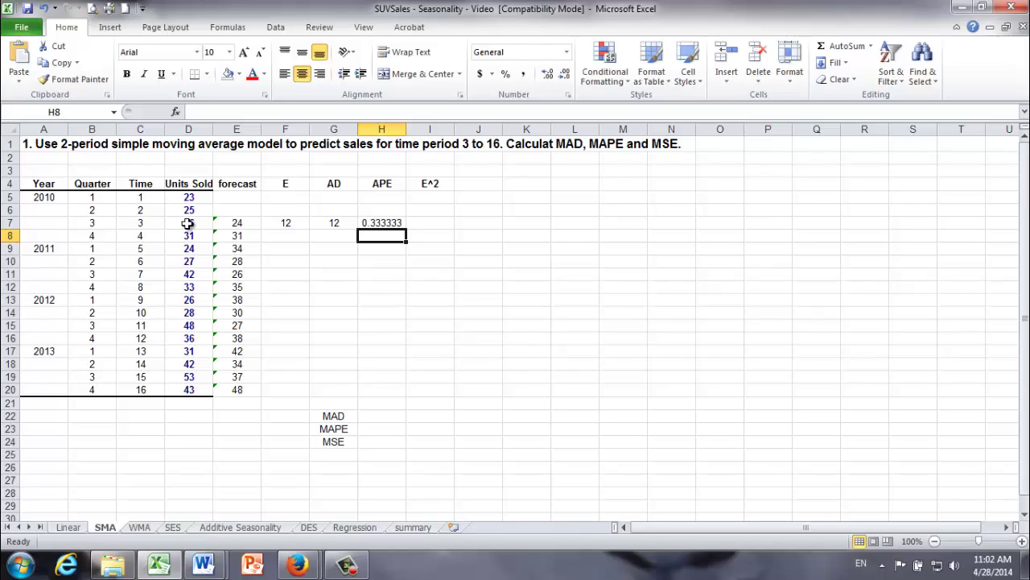
# Enter the period 3 squared error in I7 as =F7^2.
pyautogui.click(431, 227)
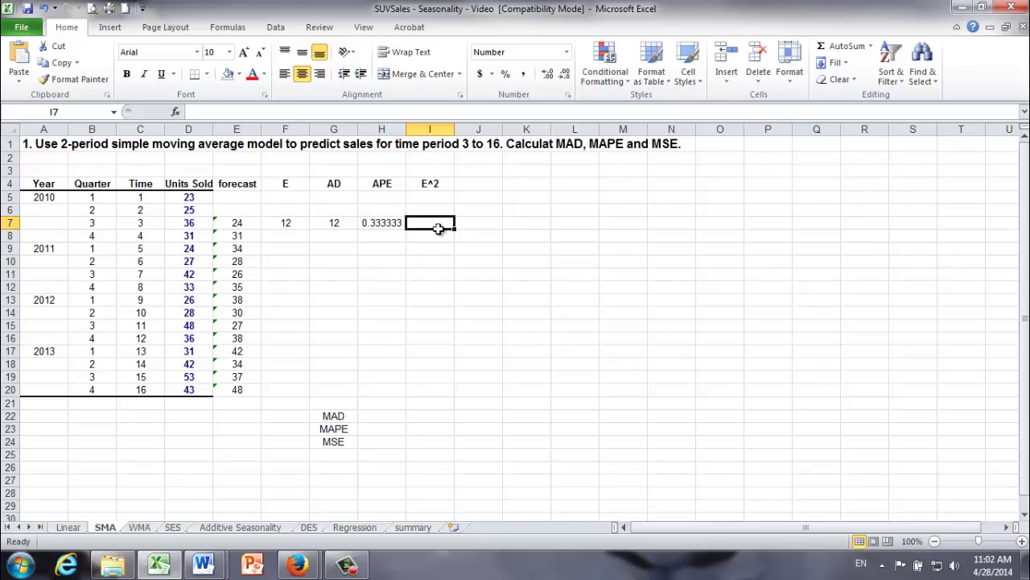
pyautogui.click(417, 183)
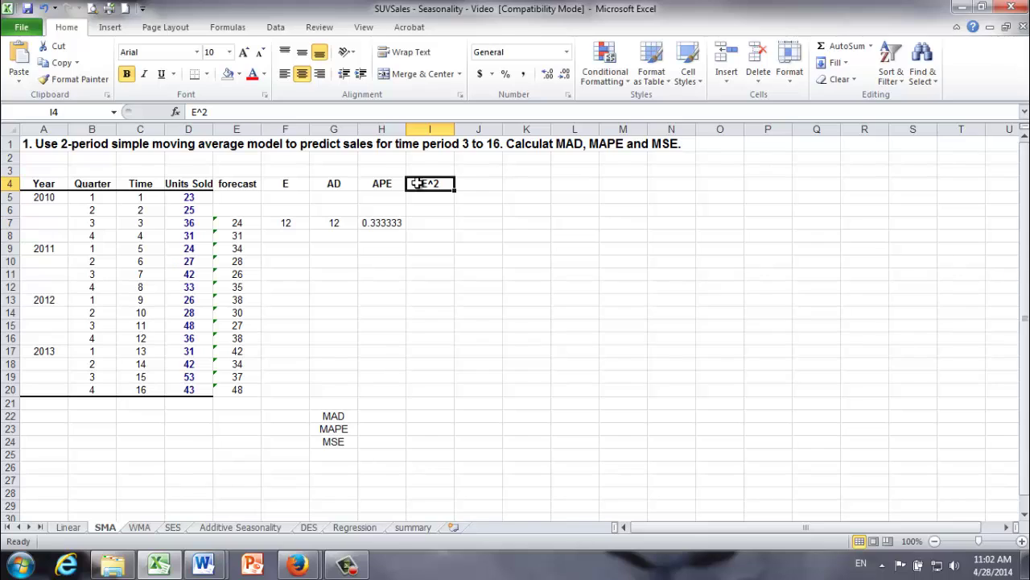
pyautogui.click(418, 223)
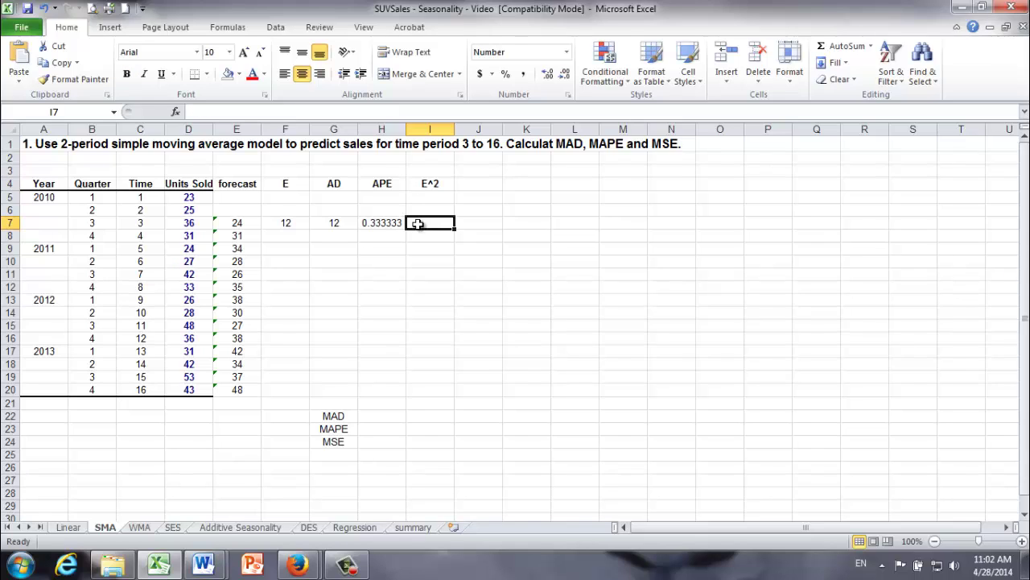
pyautogui.write('=')
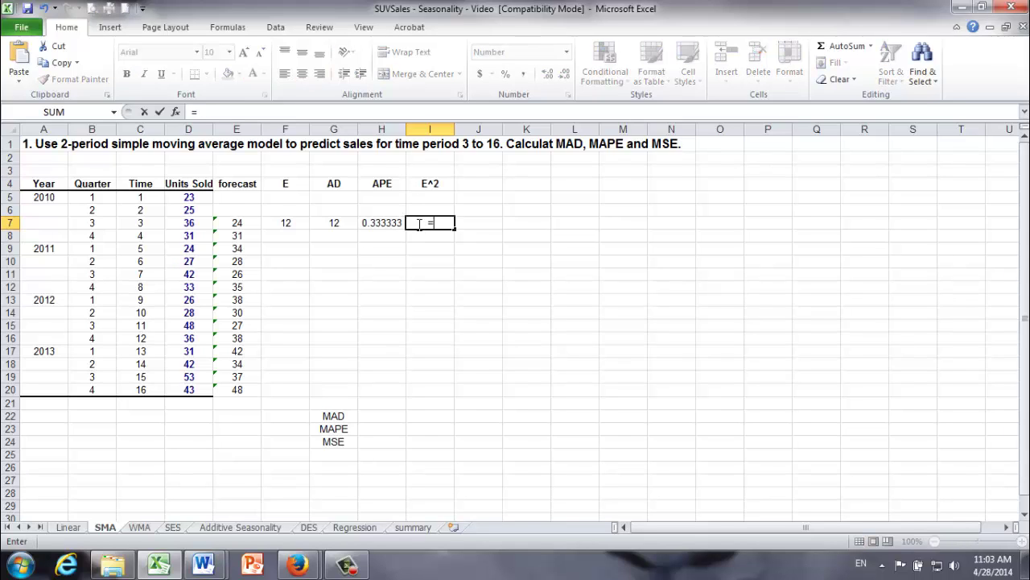
pyautogui.click(276, 223)
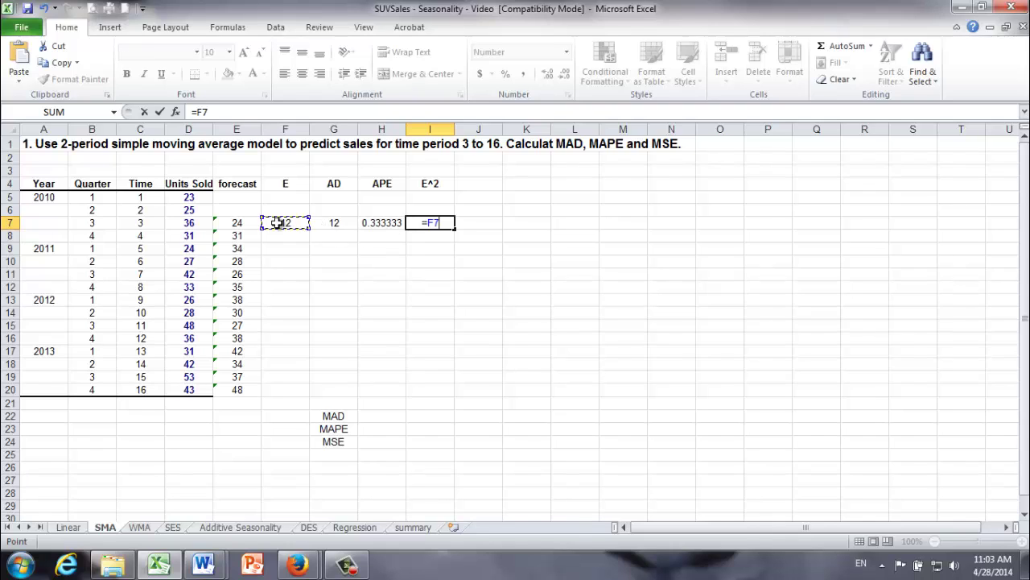
pyautogui.write('^2')
pyautogui.press('Return')
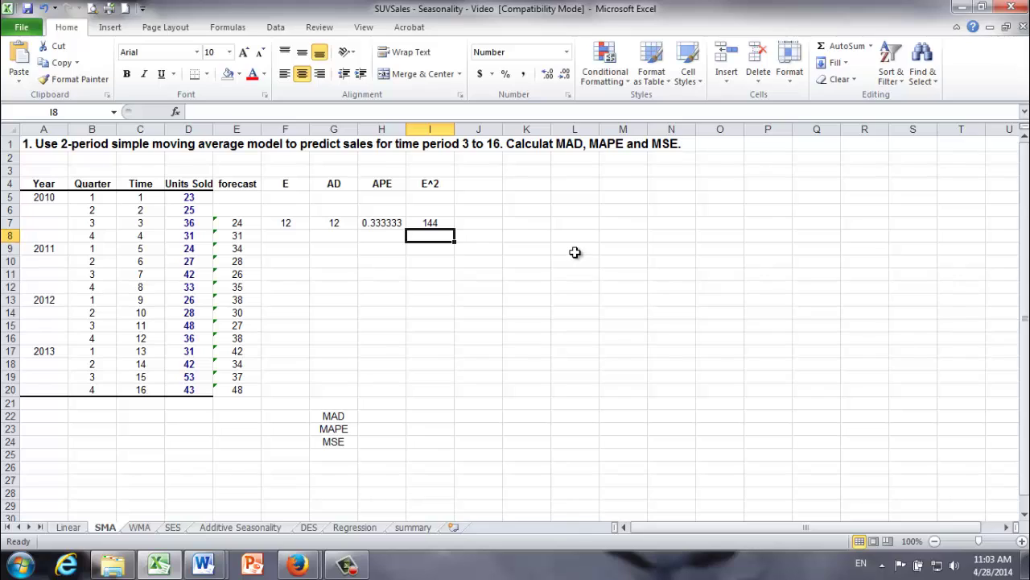
# Fill the E, AD, APE and E^2 formulas from F7:I7 down through row 20.
pyautogui.moveTo(283, 223); pyautogui.dragTo(431, 223)
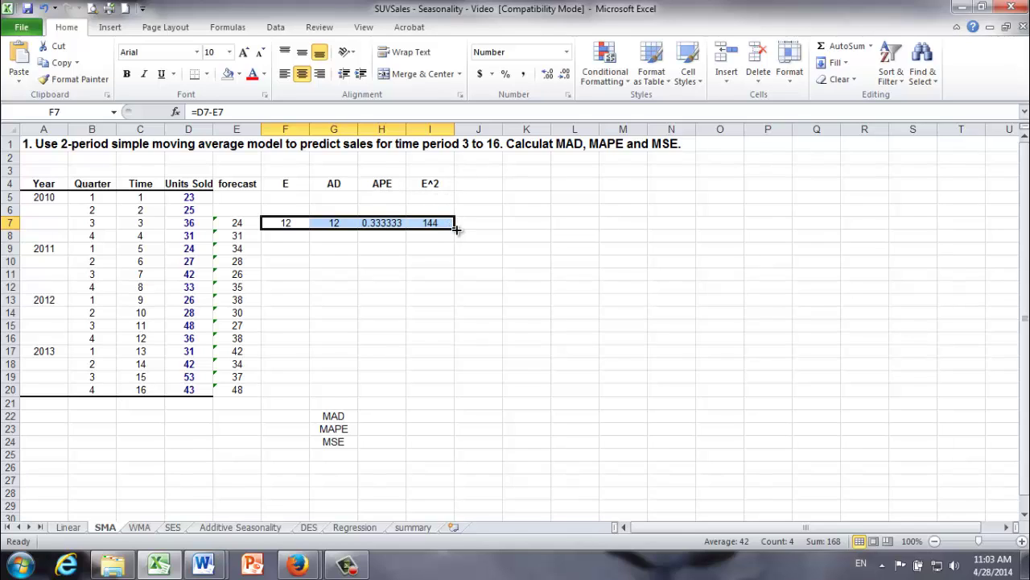
pyautogui.moveTo(455, 230); pyautogui.dragTo(452, 395)
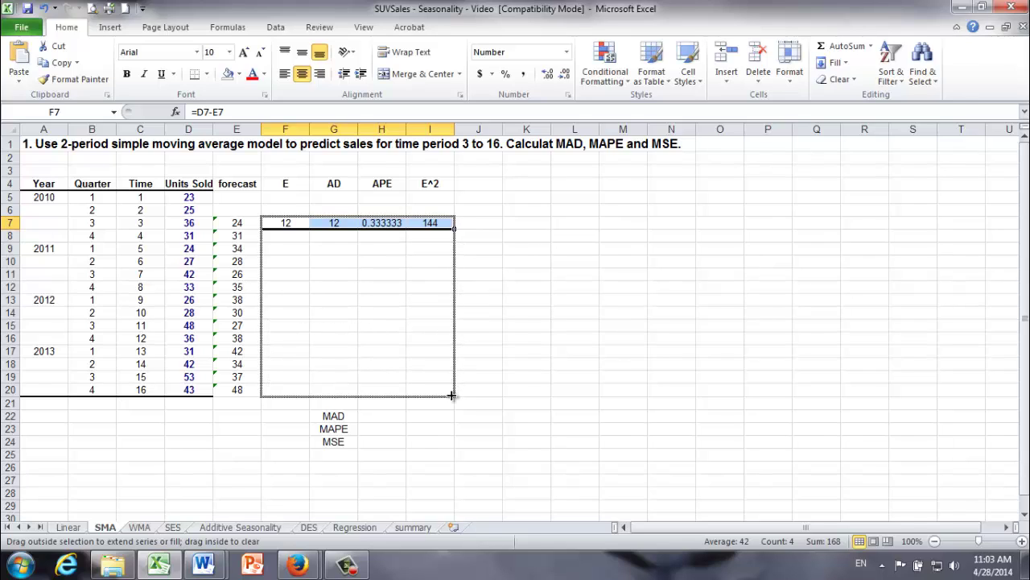
pyautogui.moveTo(451, 396); pyautogui.dragTo(450, 394)
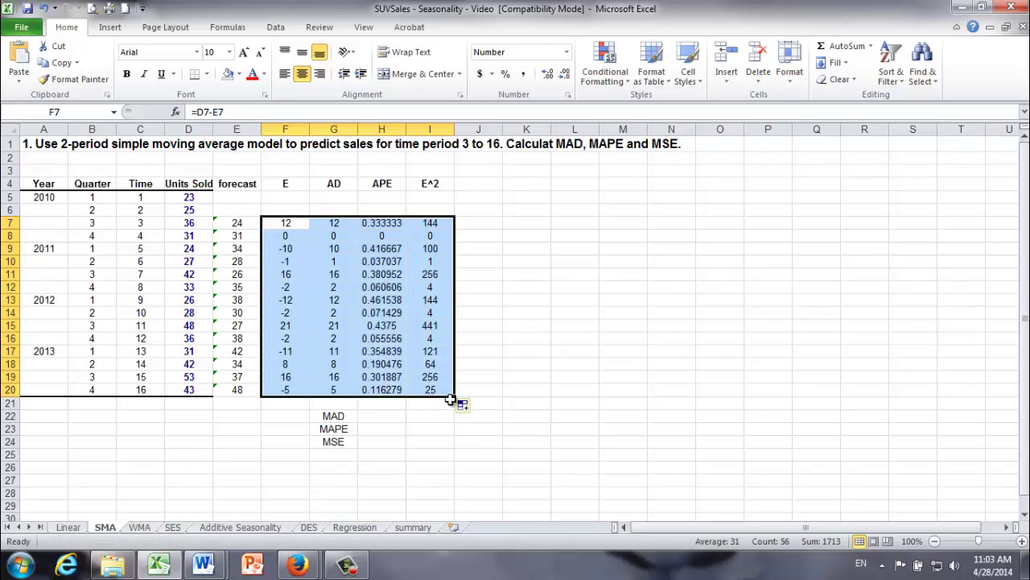
pyautogui.click(284, 223)
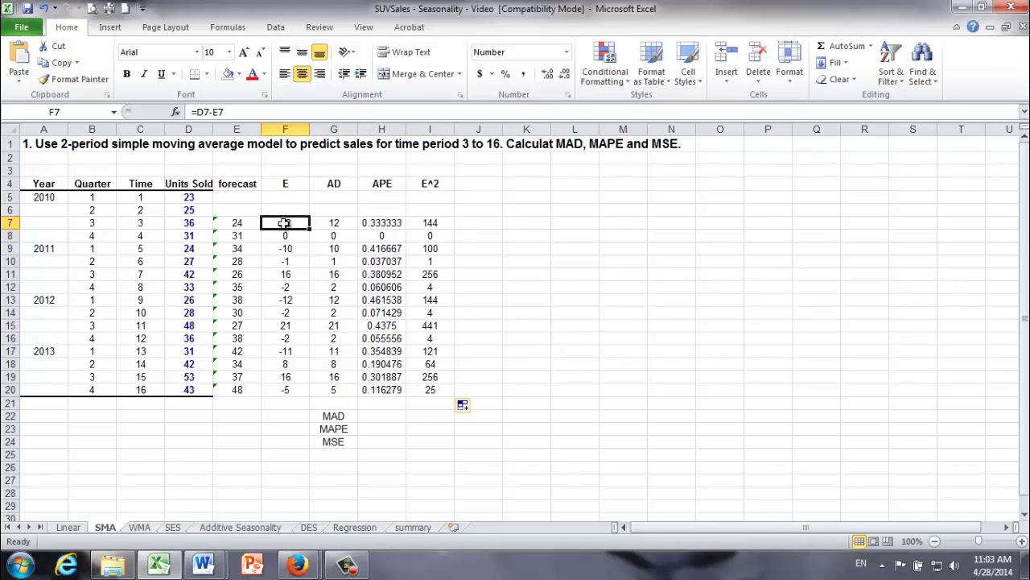
pyautogui.click(281, 182)
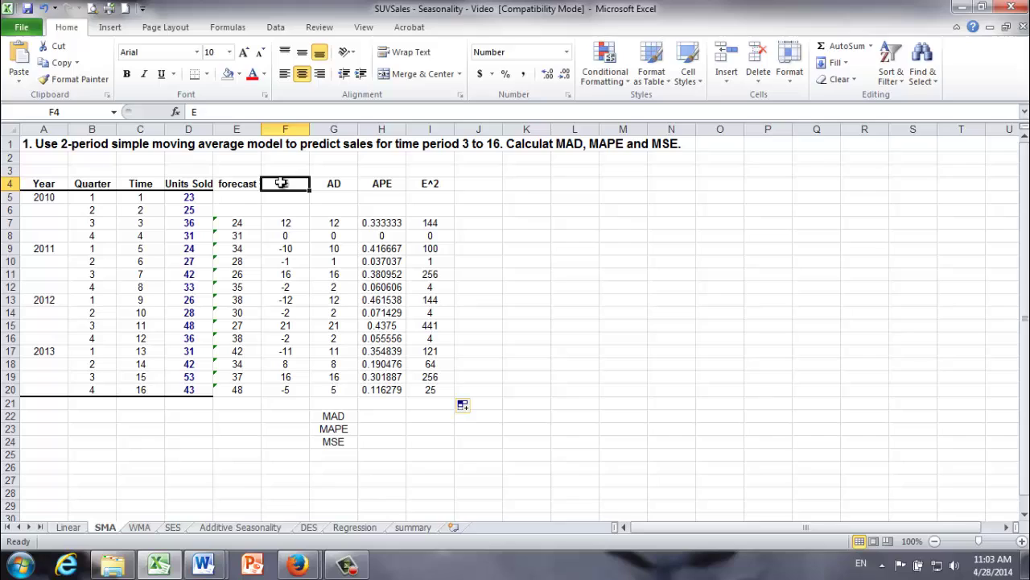
pyautogui.click(338, 184)
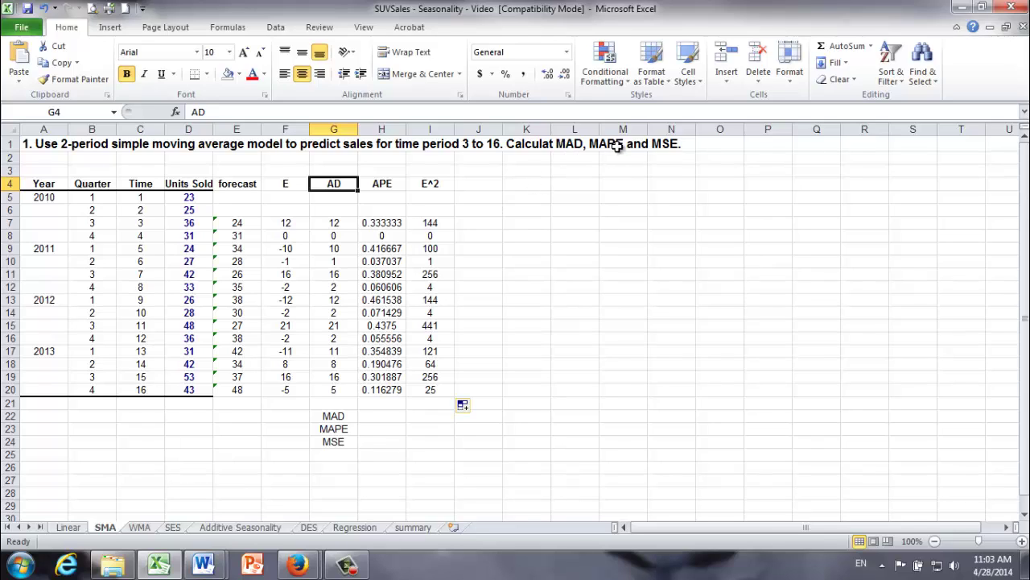
# Calculate the MAD in H22 as =AVERAGE(G7:G20).
pyautogui.click(333, 417)
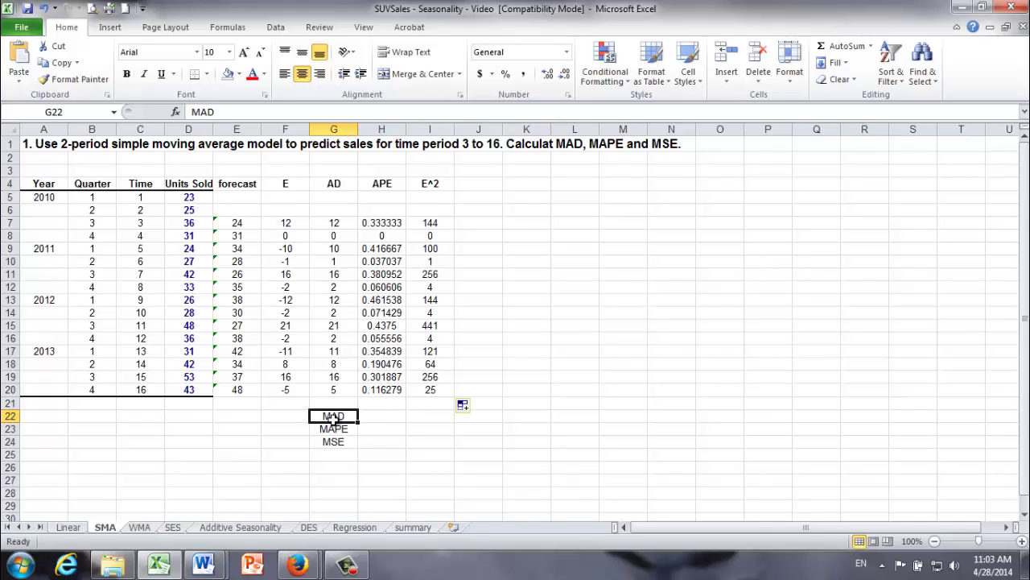
pyautogui.click(373, 417)
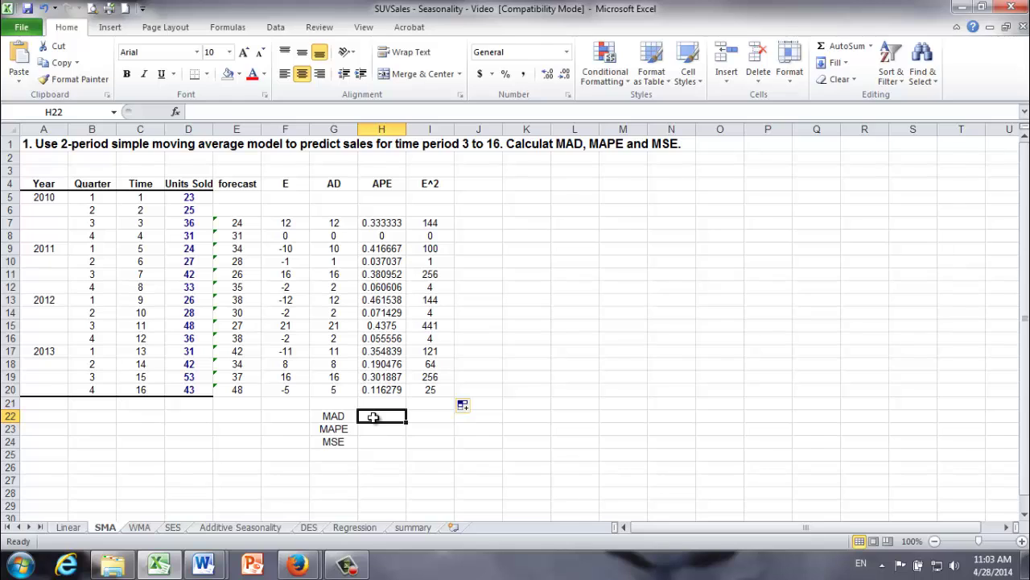
pyautogui.write('=average')
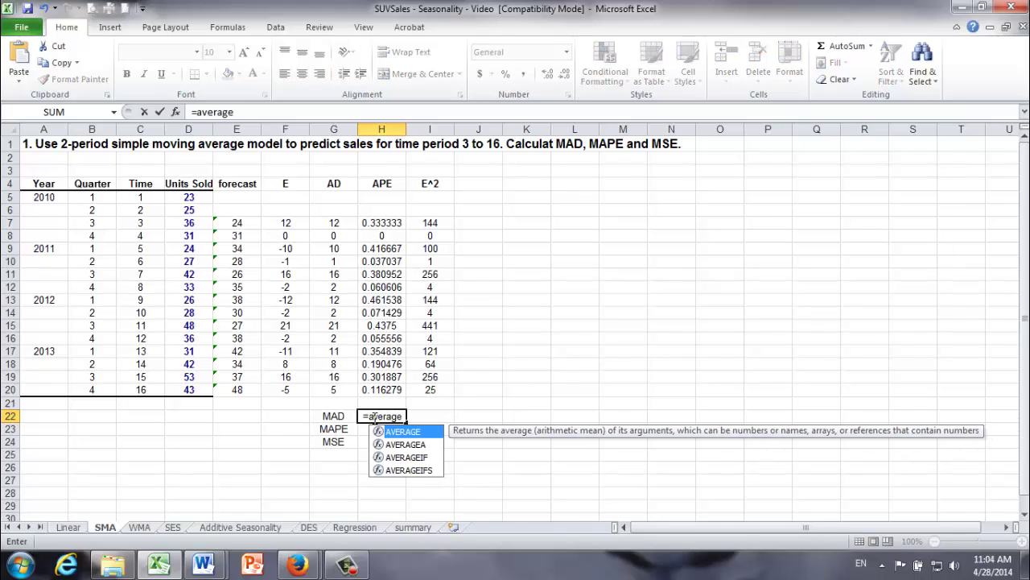
pyautogui.write('(')
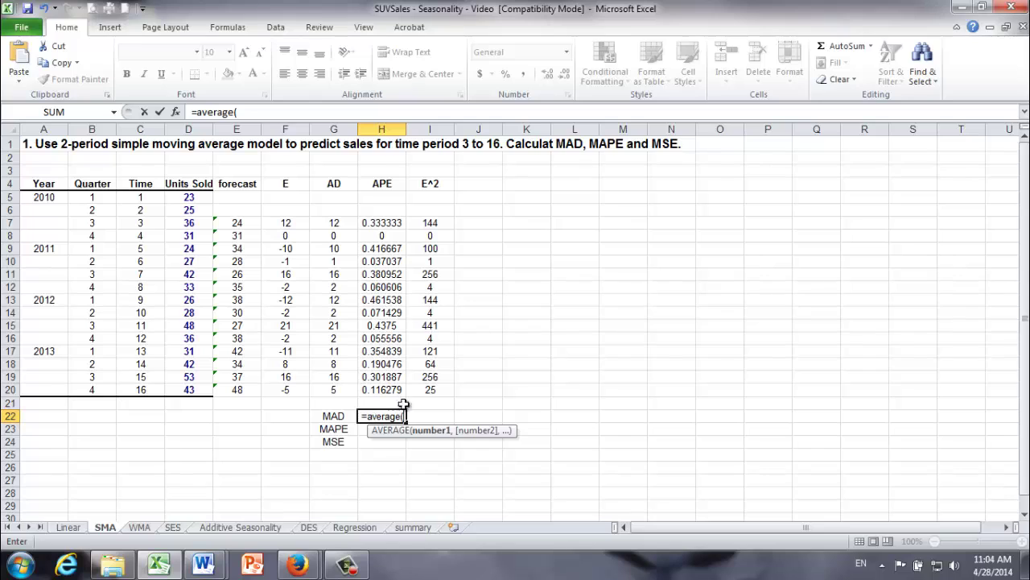
pyautogui.click(324, 223)
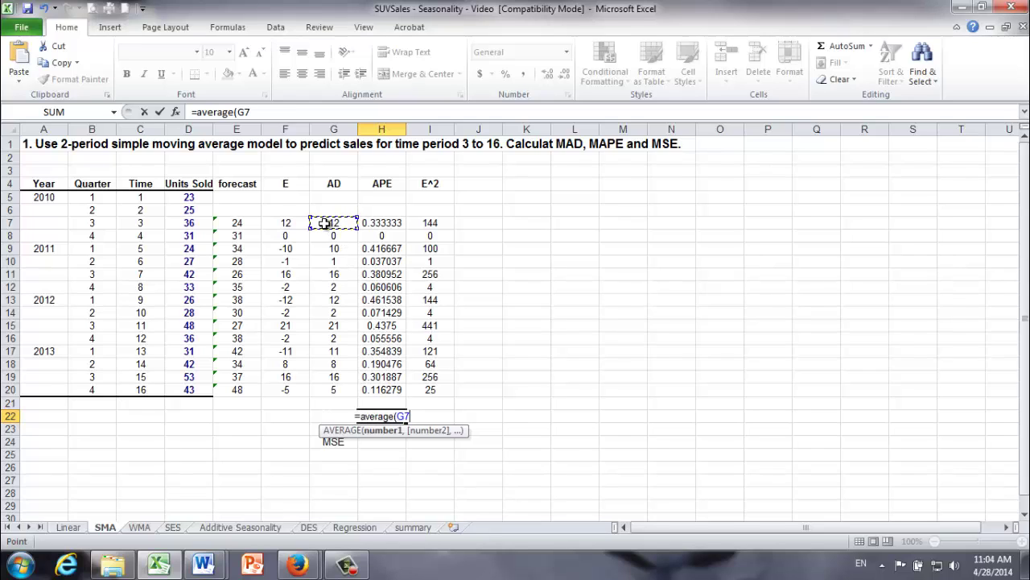
pyautogui.moveTo(324, 223); pyautogui.dragTo(330, 392)
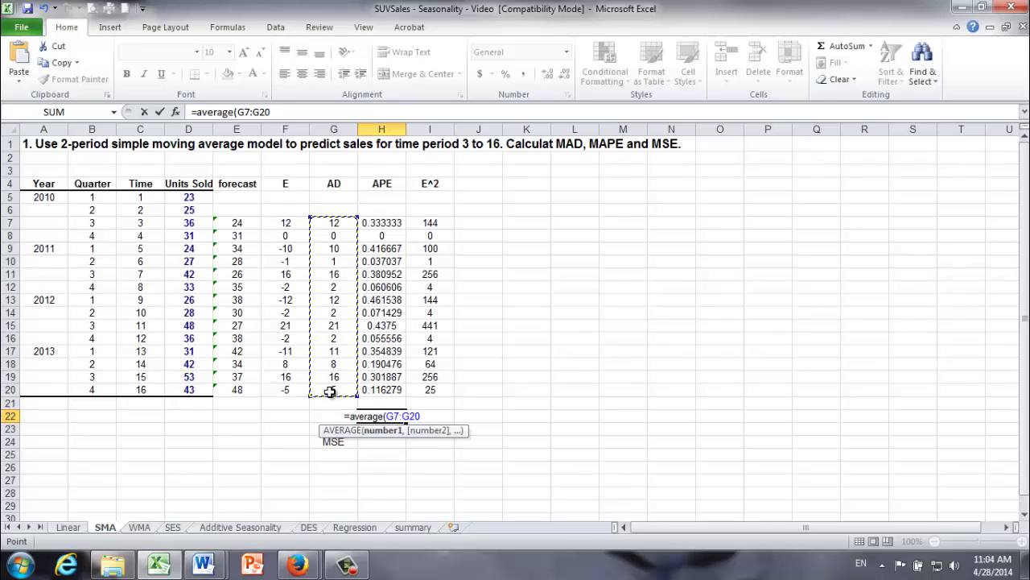
pyautogui.write(')')
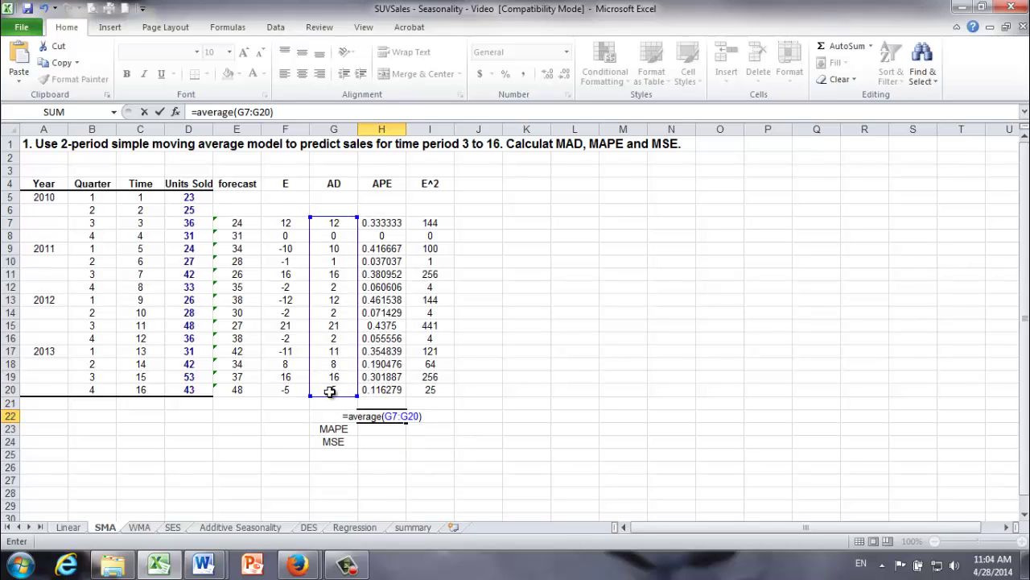
pyautogui.press('Return')
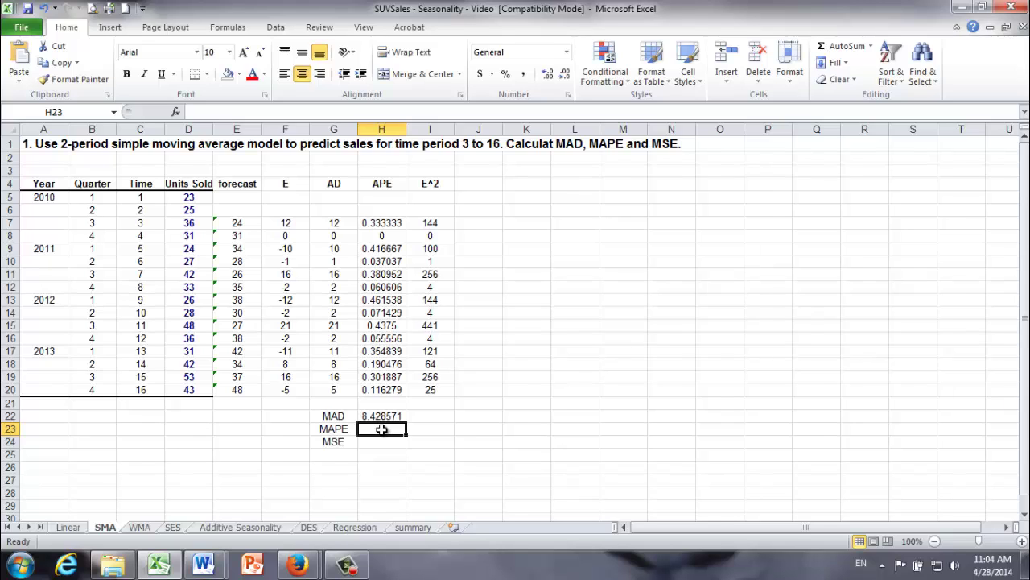
# Calculate the MAPE in H23 as =AVERAGE(H7:H20)*100.
pyautogui.write('=a')
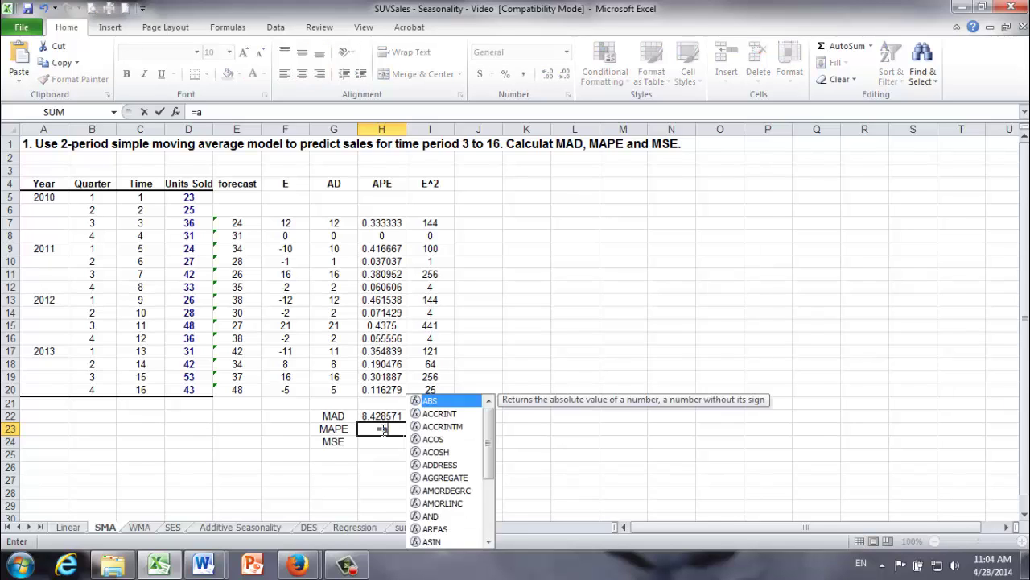
pyautogui.write('verage(')
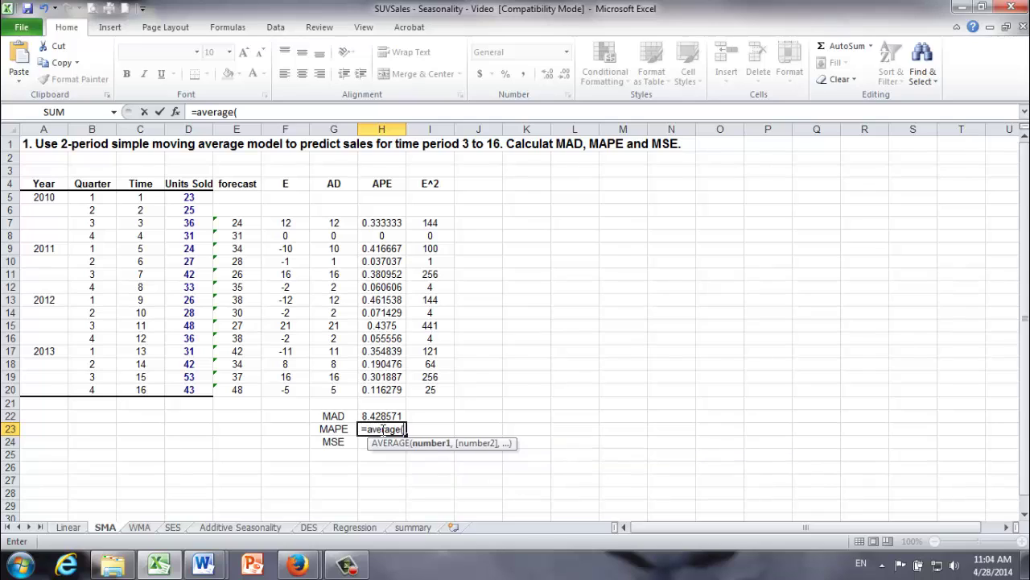
pyautogui.moveTo(377, 223); pyautogui.dragTo(390, 385)
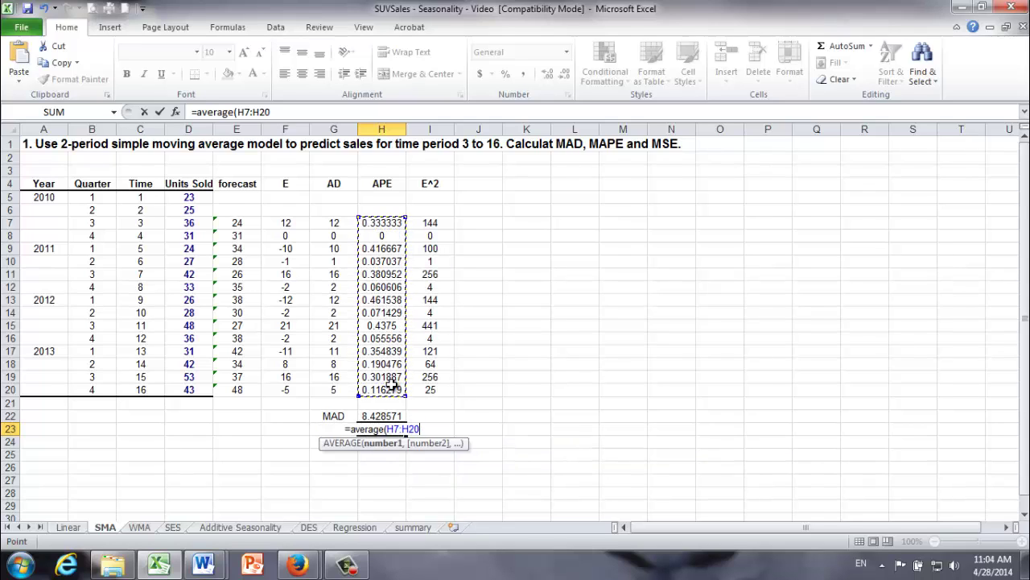
pyautogui.write(')')
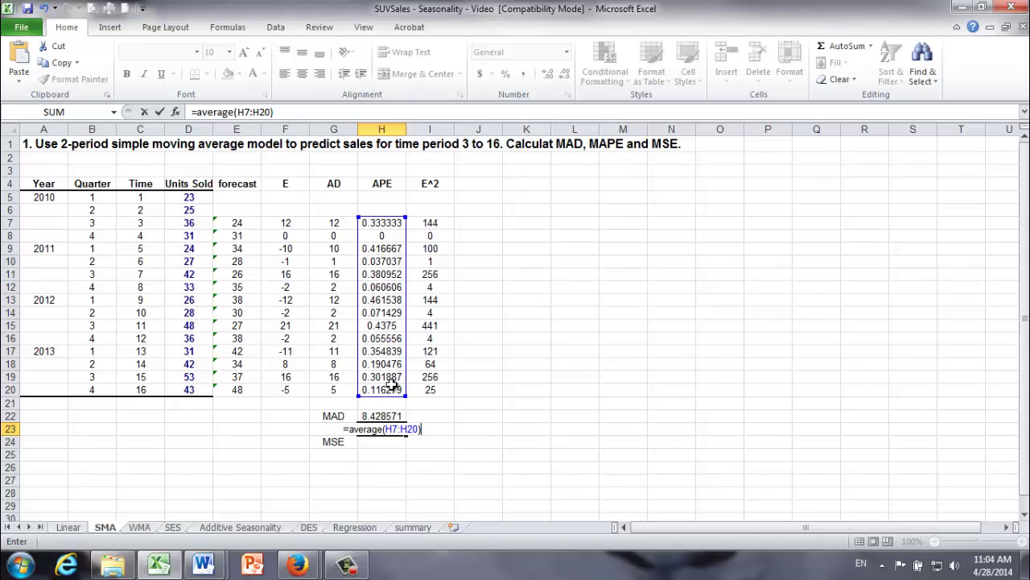
pyautogui.write('*1')
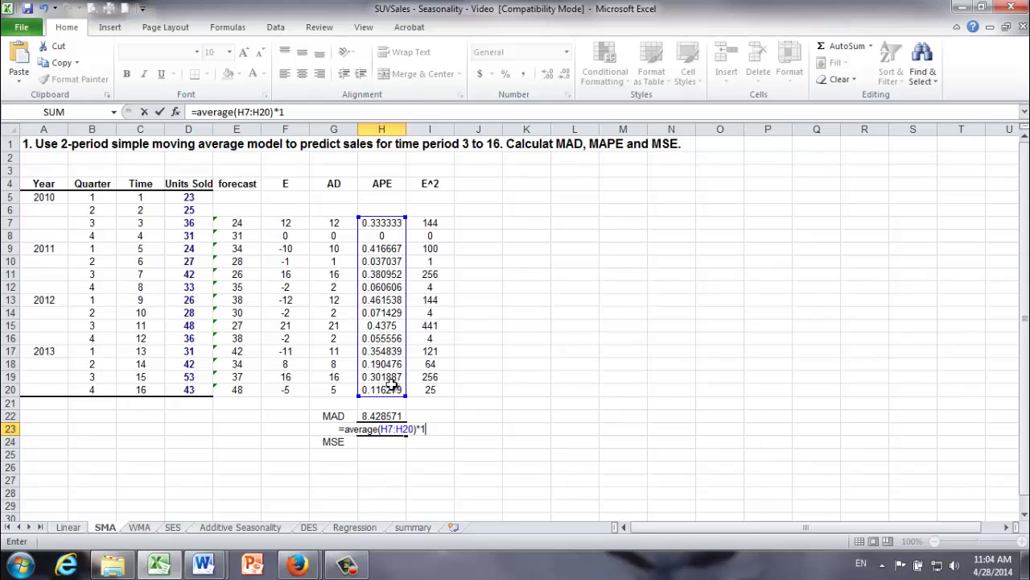
pyautogui.write('00')
pyautogui.press('Return')
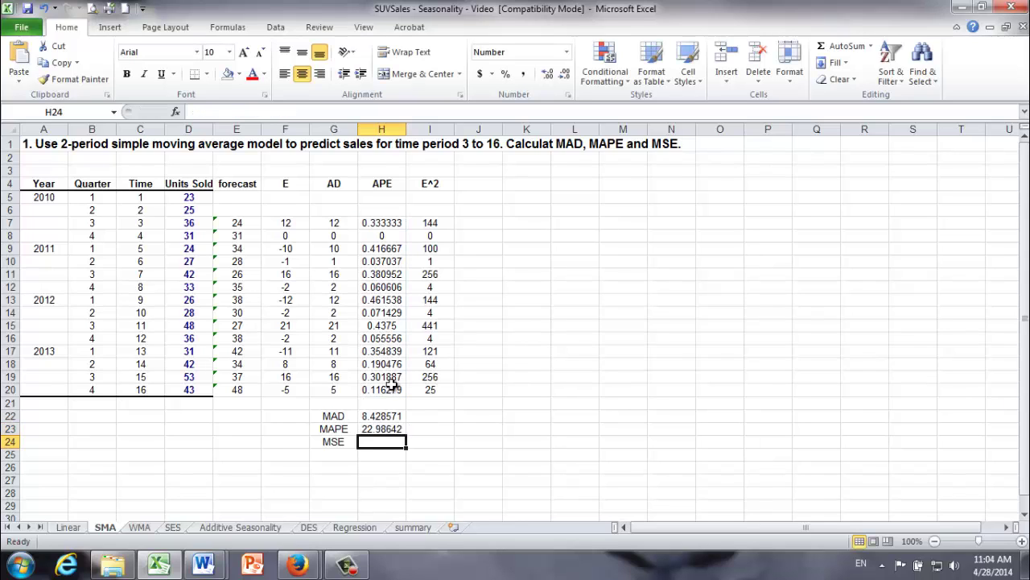
pyautogui.click(366, 431)
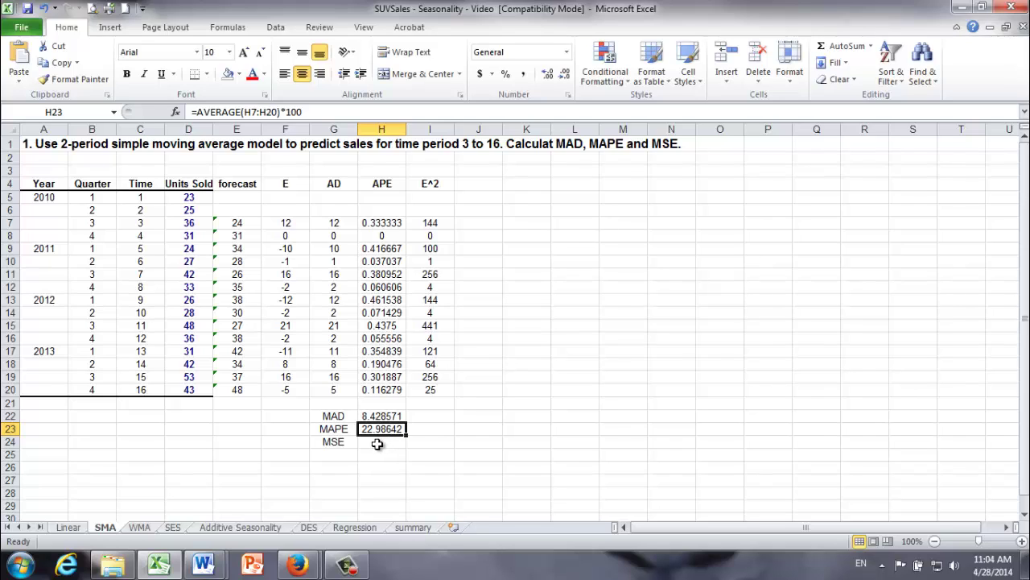
# Calculate the MSE in H24 as =AVERAGE(I7:I20).
pyautogui.click(376, 443)
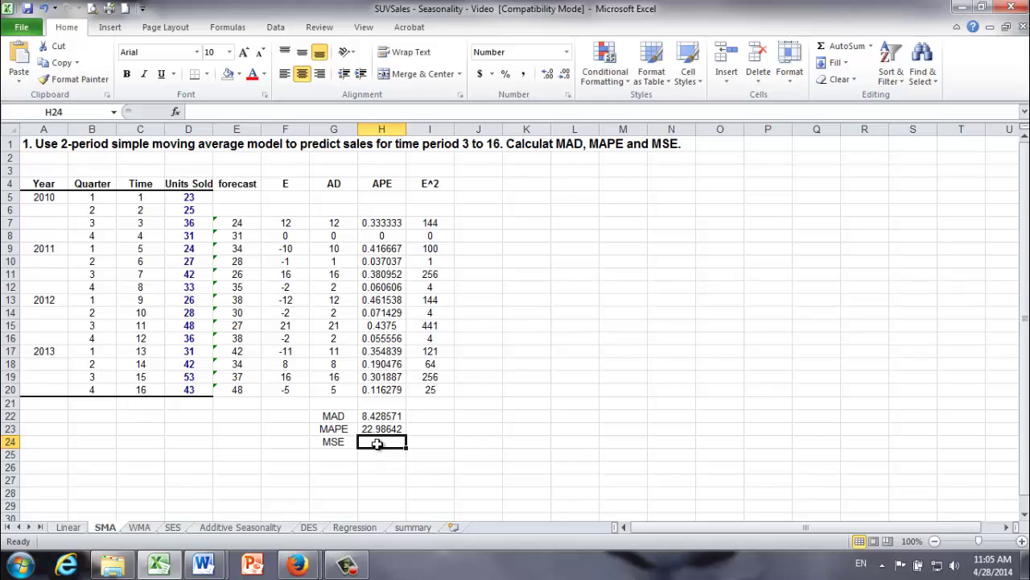
pyautogui.write('=')
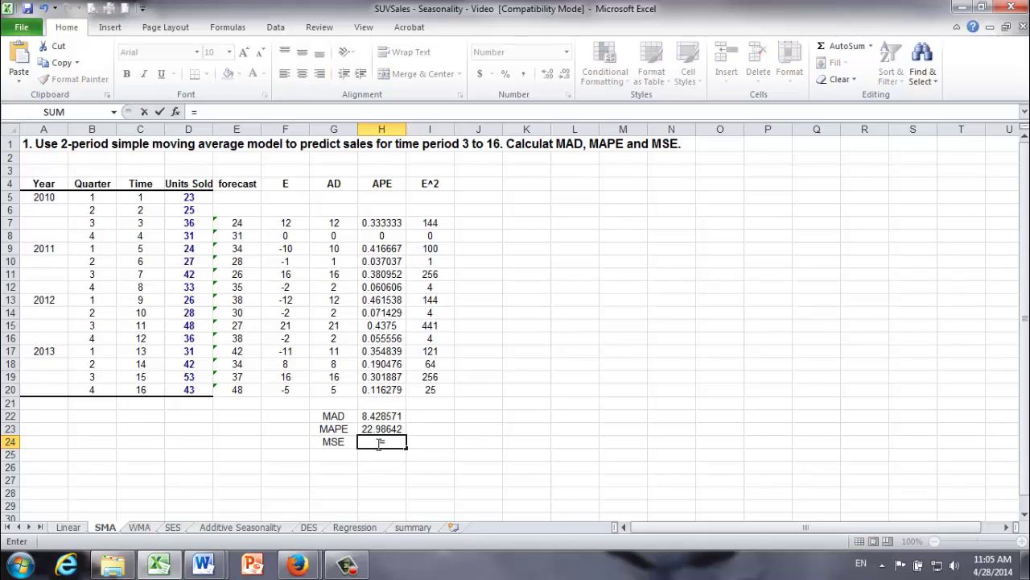
pyautogui.write('average(')
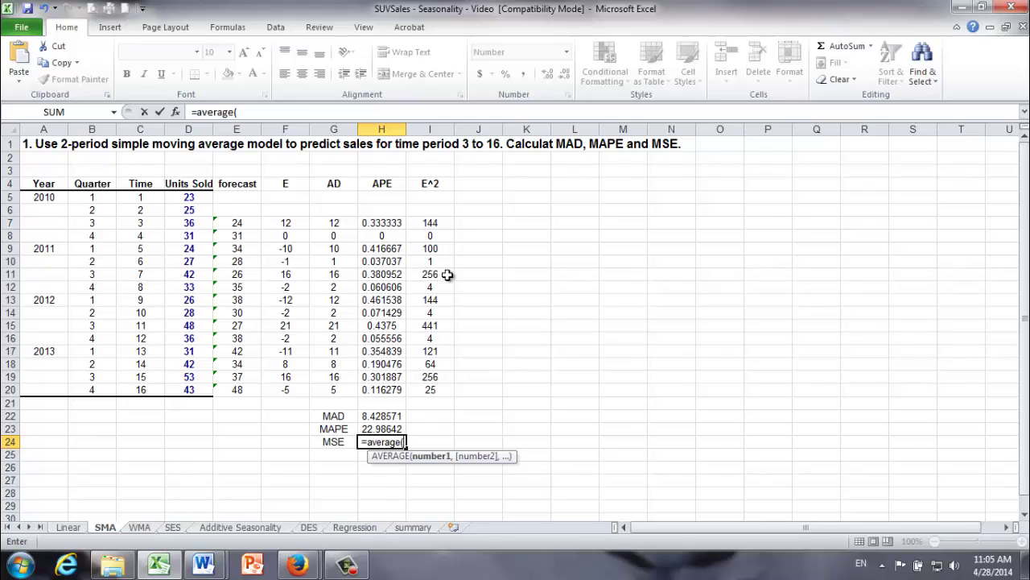
pyautogui.moveTo(420, 222); pyautogui.dragTo(422, 387)
pyautogui.write(')')
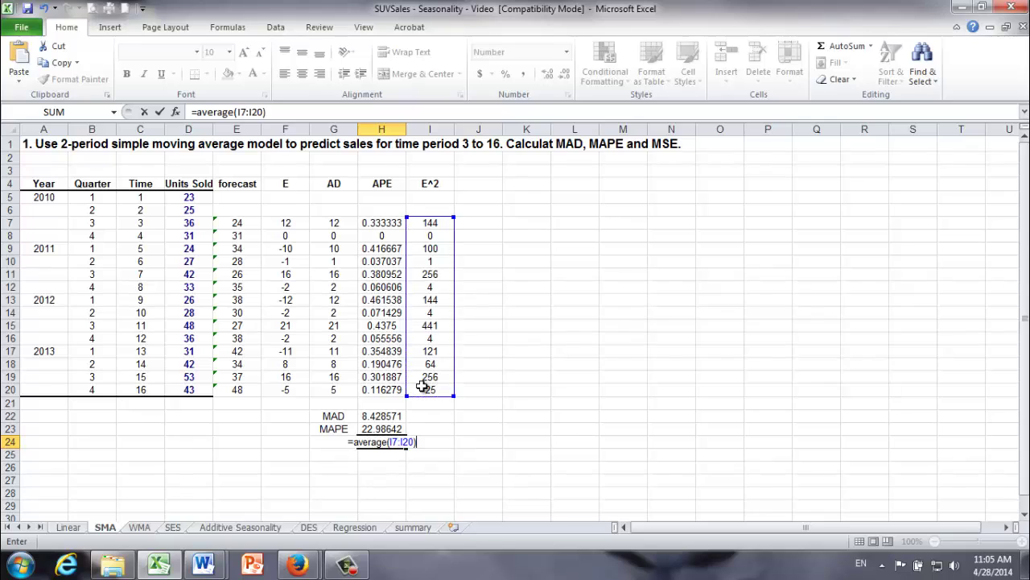
pyautogui.press('Return')
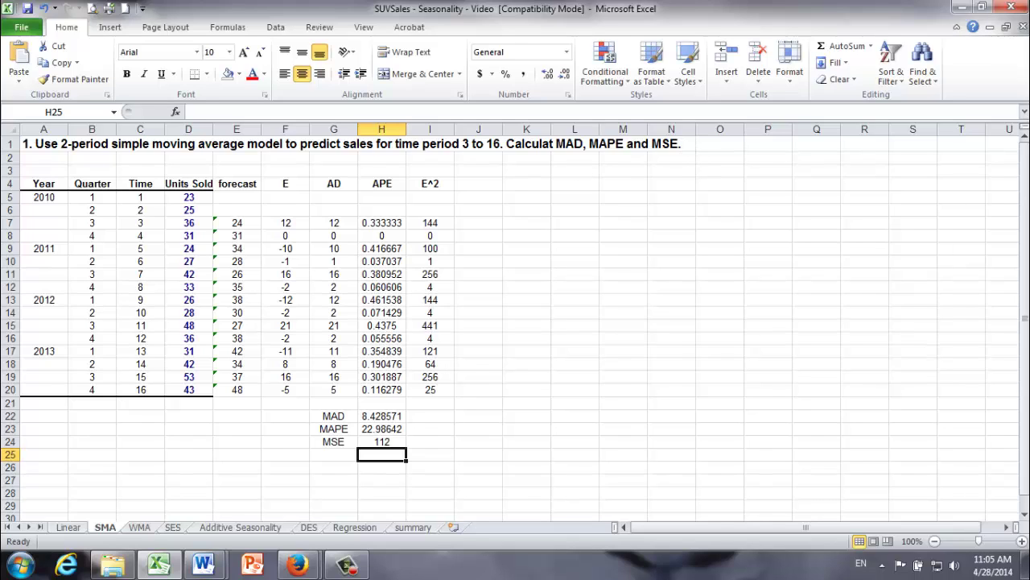
# Go to the WMA sheet and examine the w1 and w2 weights and their sum formula in K5:L7.
pyautogui.hotkey('ctrl', 'pagedown')
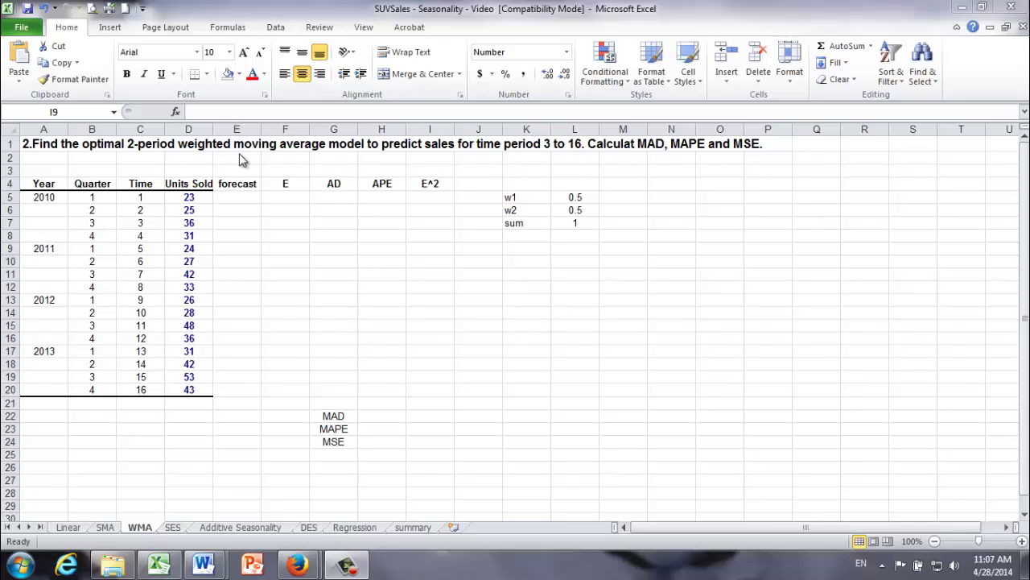
pyautogui.hotkey('alt', 'Tab')
pyautogui.click(519, 198)
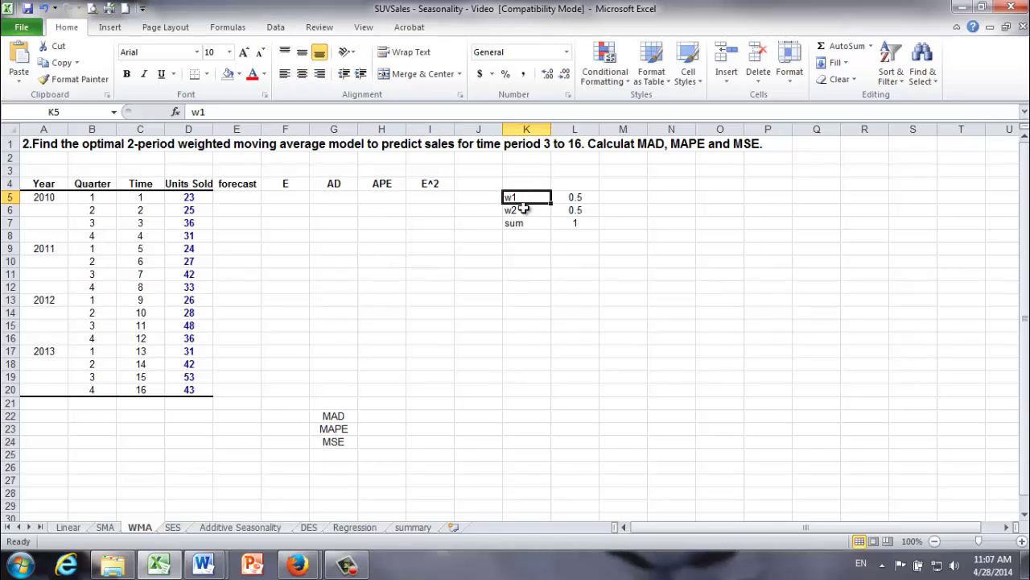
pyautogui.click(522, 210)
pyautogui.click(573, 198)
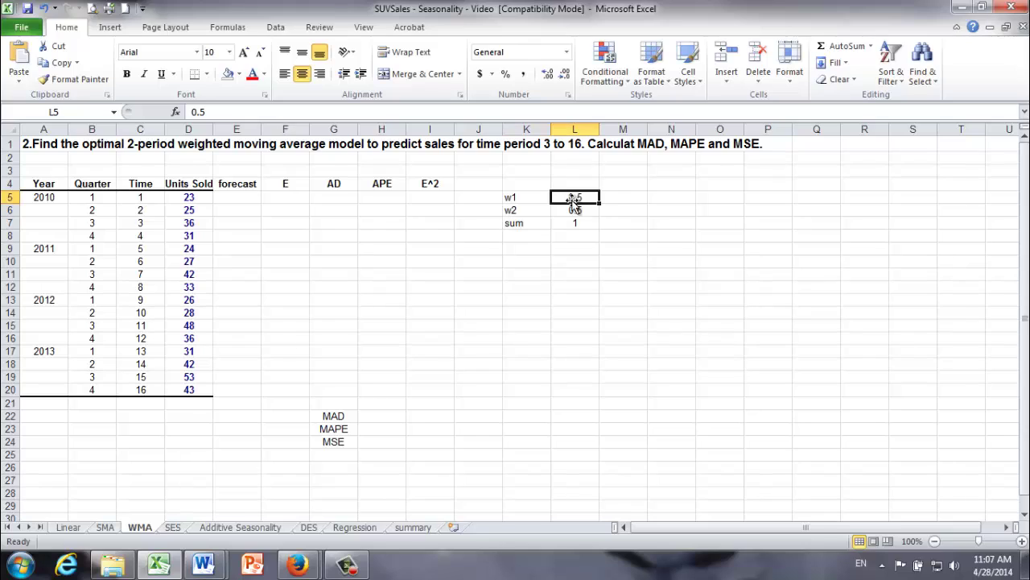
pyautogui.click(569, 212)
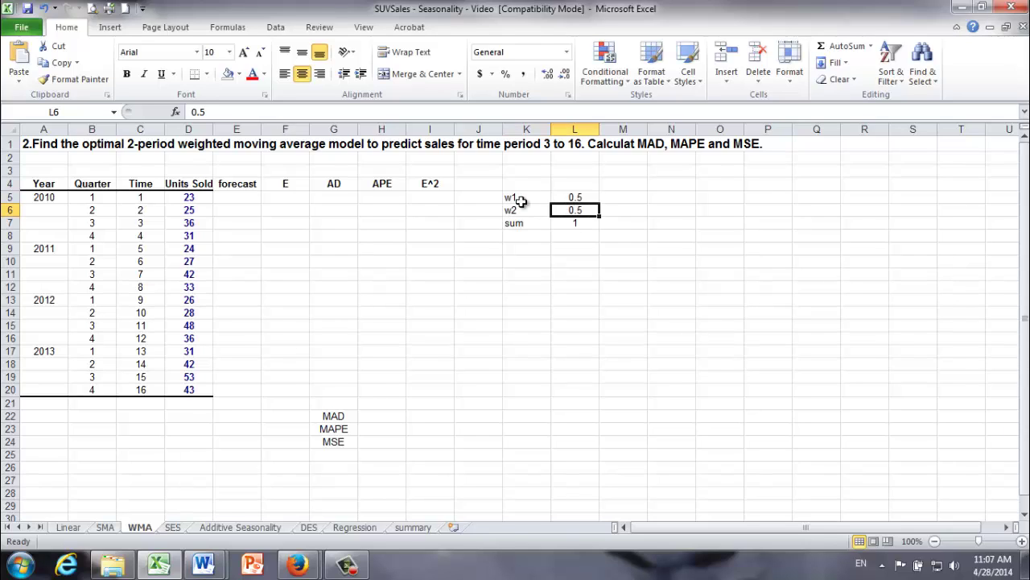
pyautogui.click(564, 223)
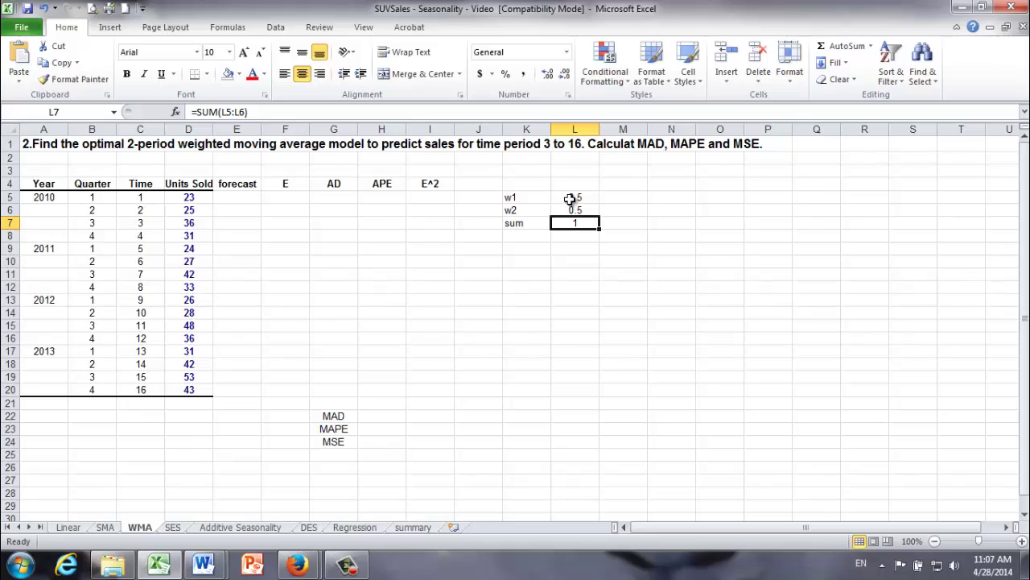
pyautogui.click(569, 199)
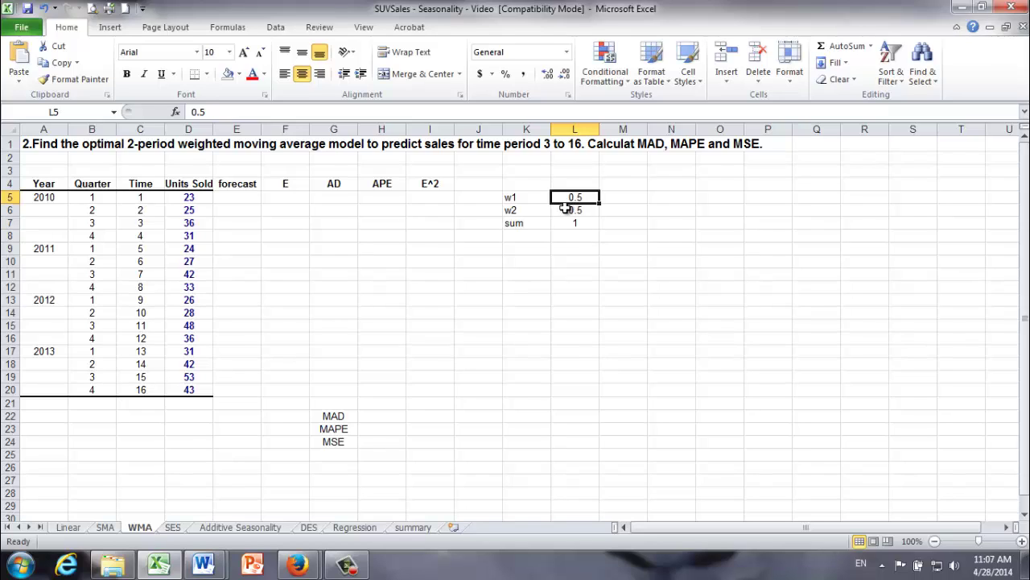
pyautogui.click(566, 209)
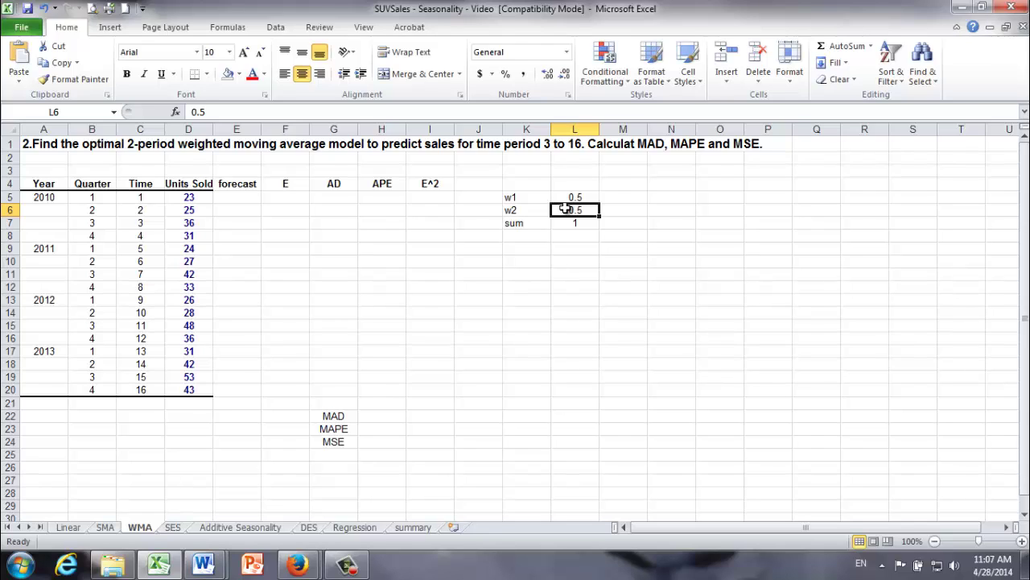
pyautogui.click(566, 197)
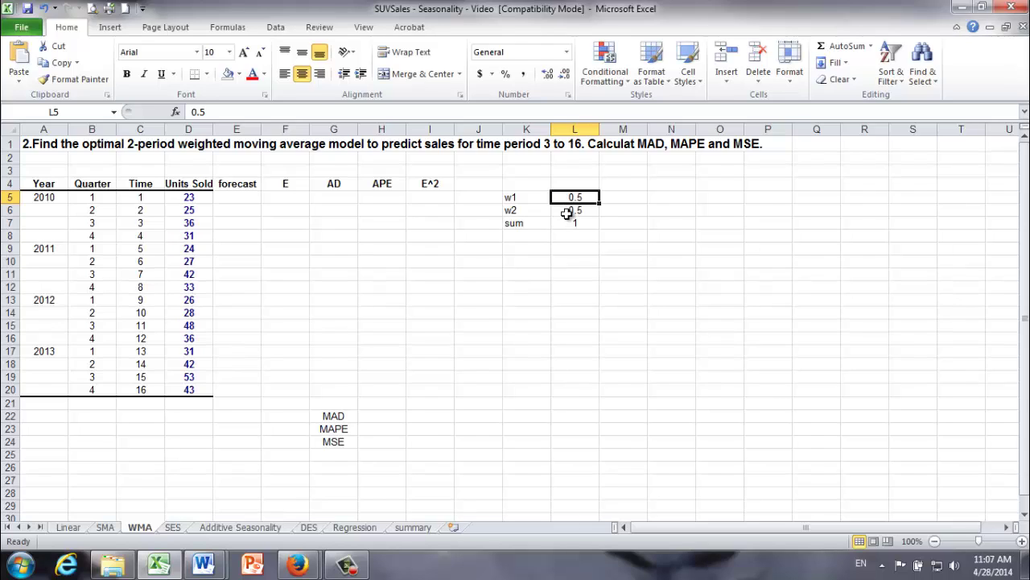
pyautogui.click(567, 211)
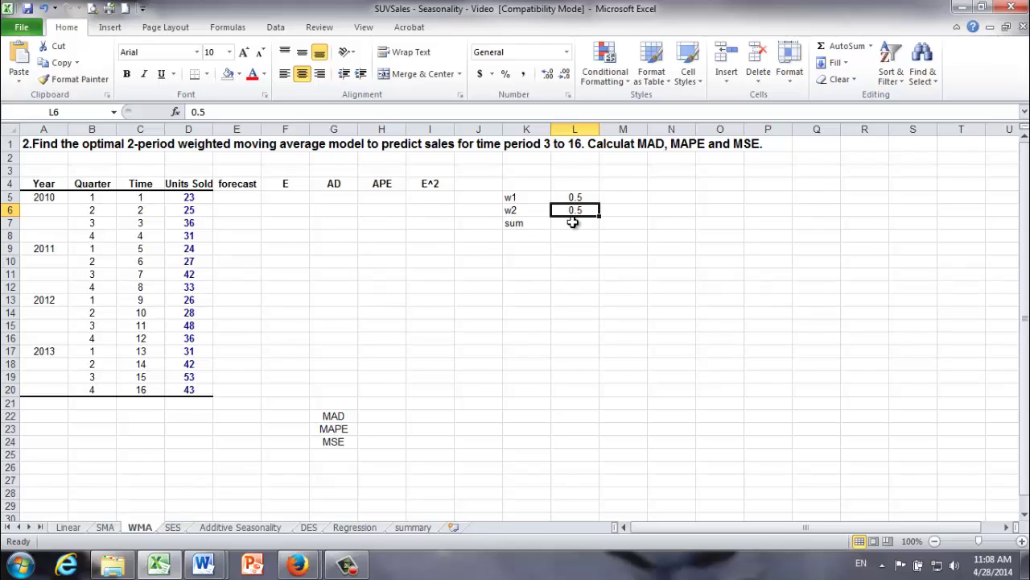
pyautogui.click(579, 199)
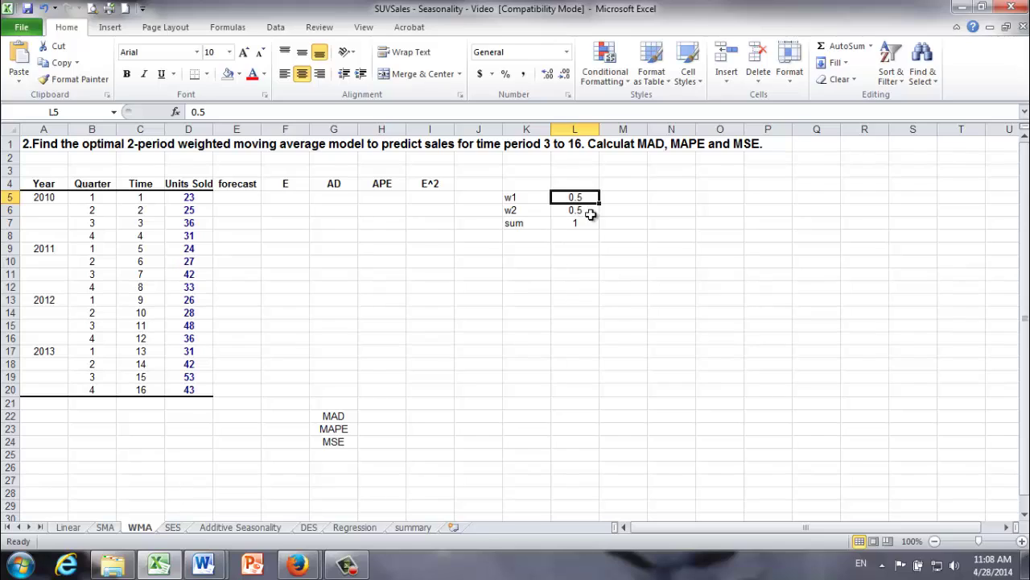
pyautogui.click(592, 212)
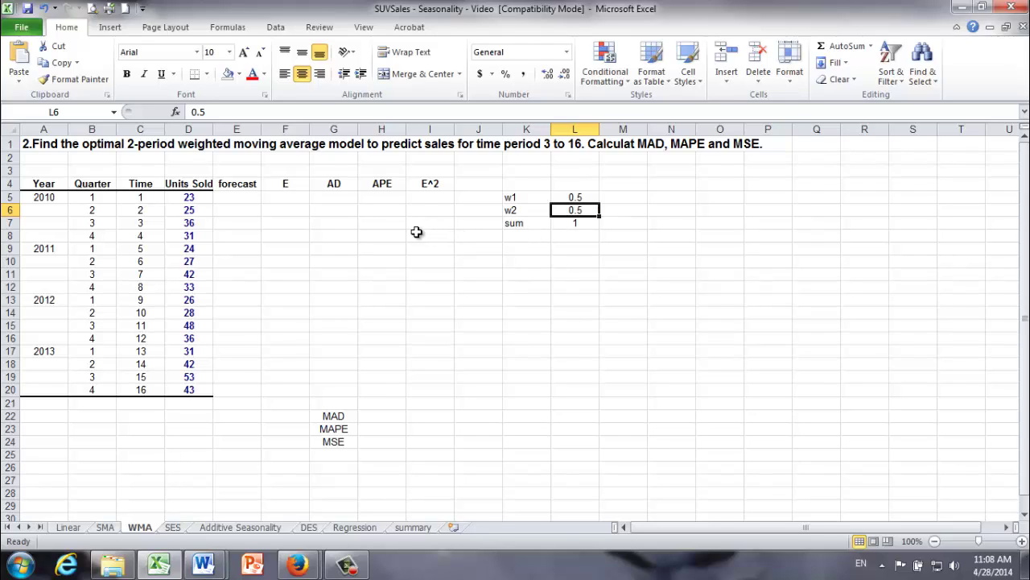
# Enter the weighted moving average forecast for period 3 in E7 as =$L$5*D6+$L$6*D5.
pyautogui.click(217, 223)
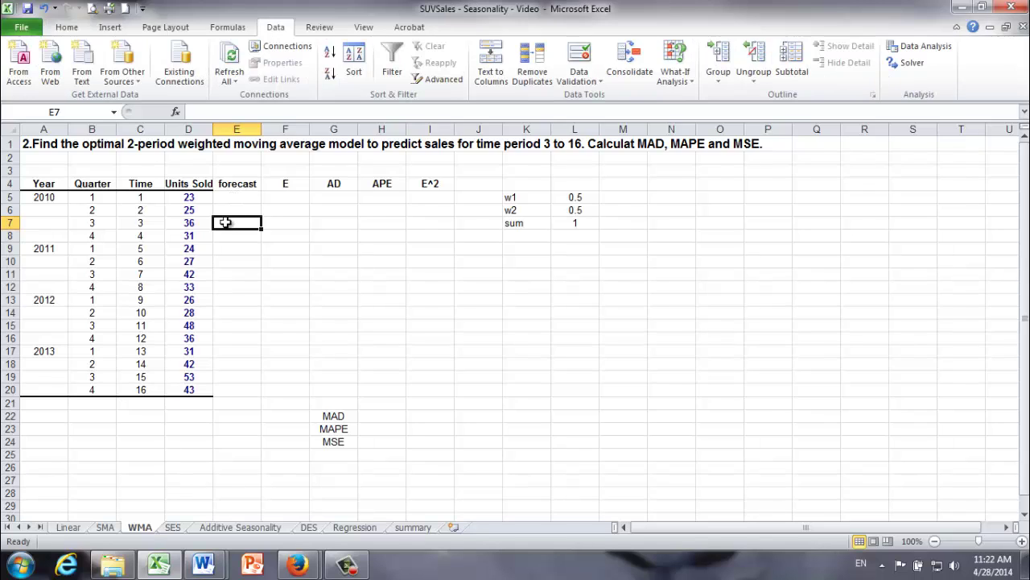
pyautogui.write('=')
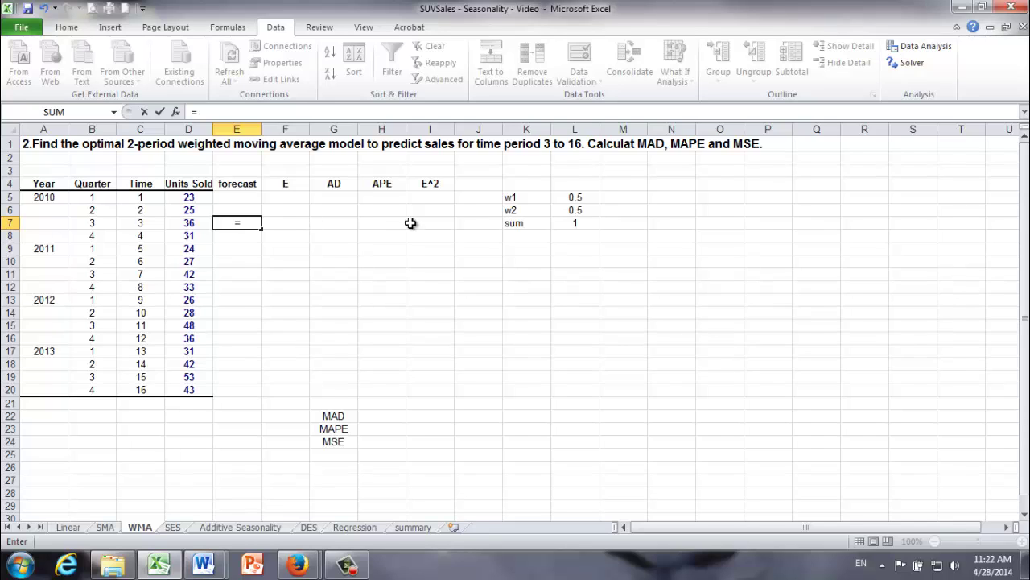
pyautogui.click(572, 201)
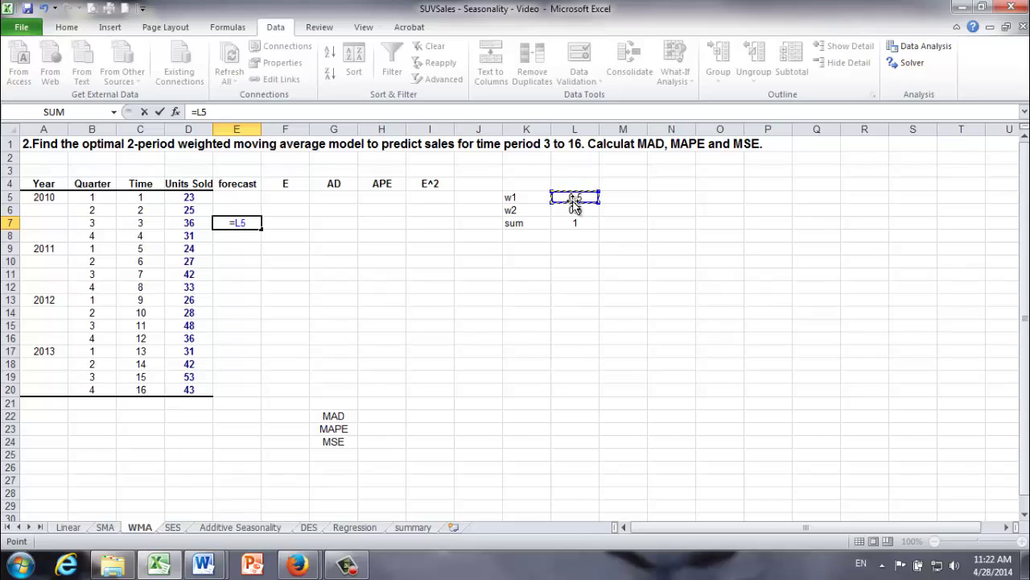
pyautogui.press('F4')
pyautogui.write('*')
pyautogui.click(176, 212)
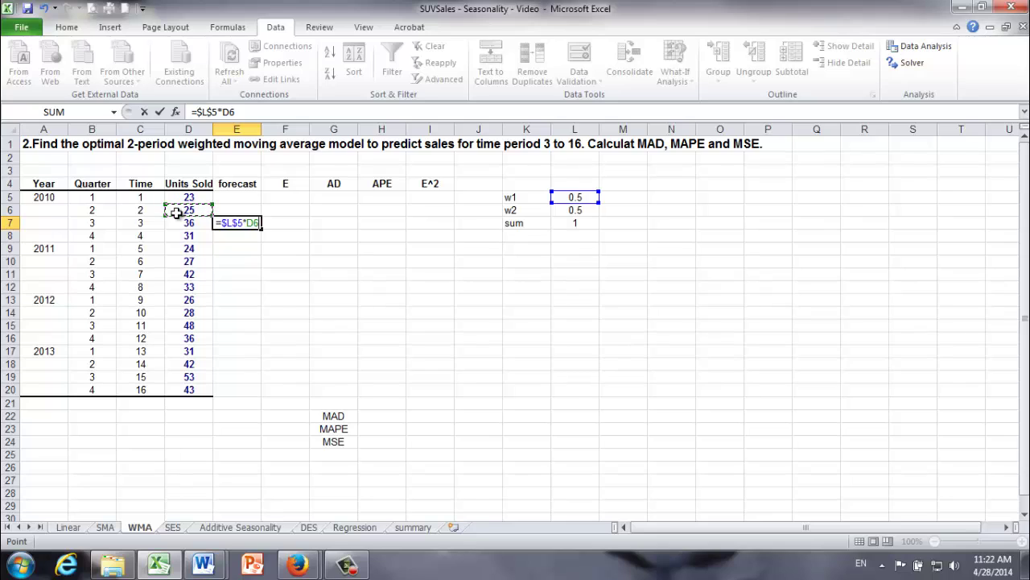
pyautogui.write('+')
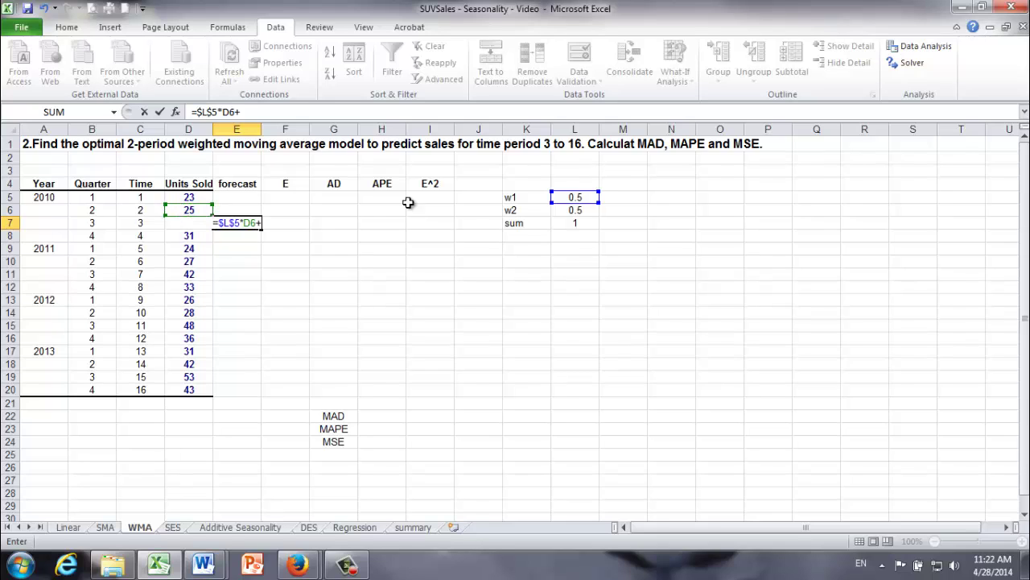
pyautogui.click(558, 211)
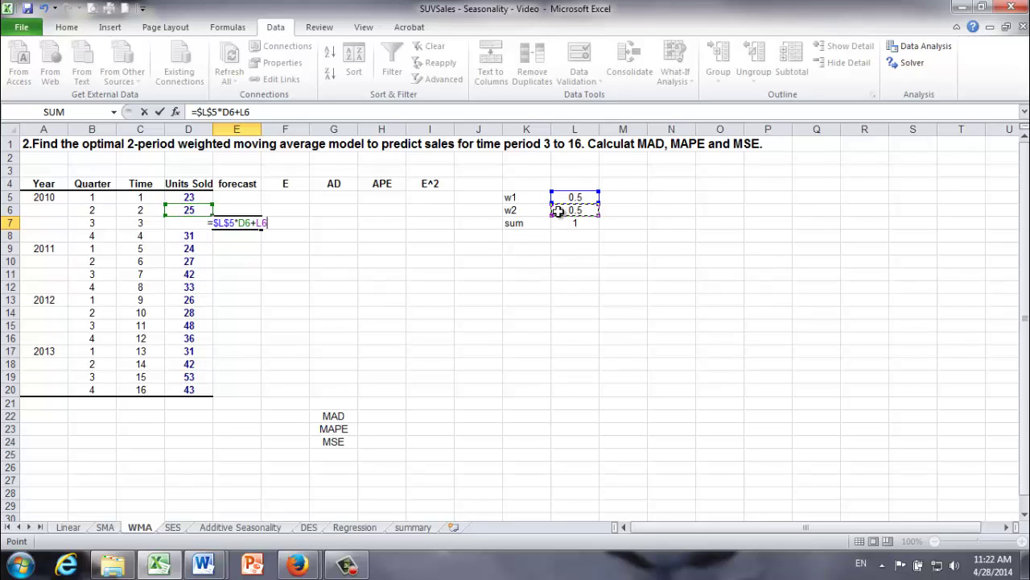
pyautogui.press('F4')
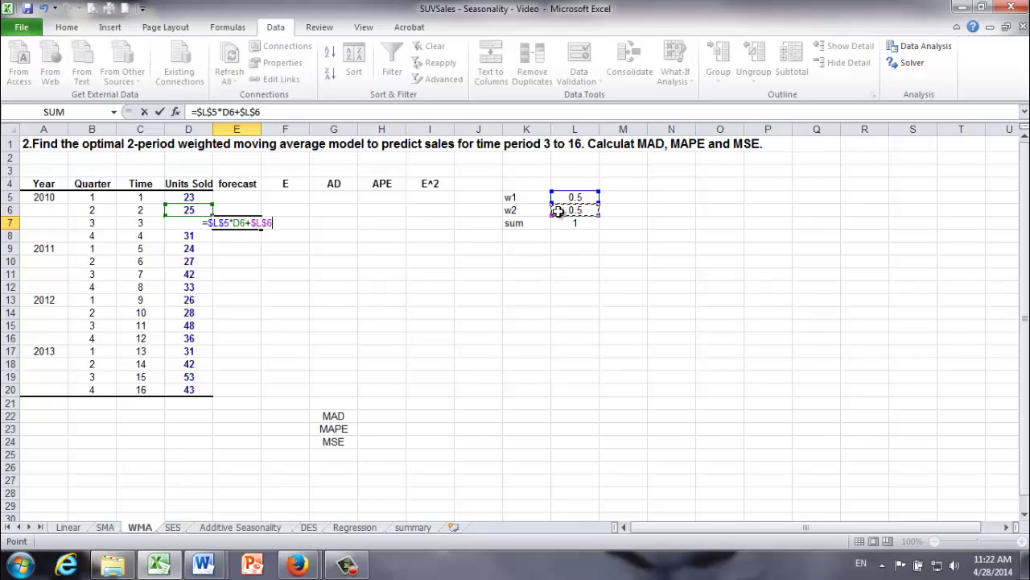
pyautogui.write('*')
pyautogui.click(185, 196)
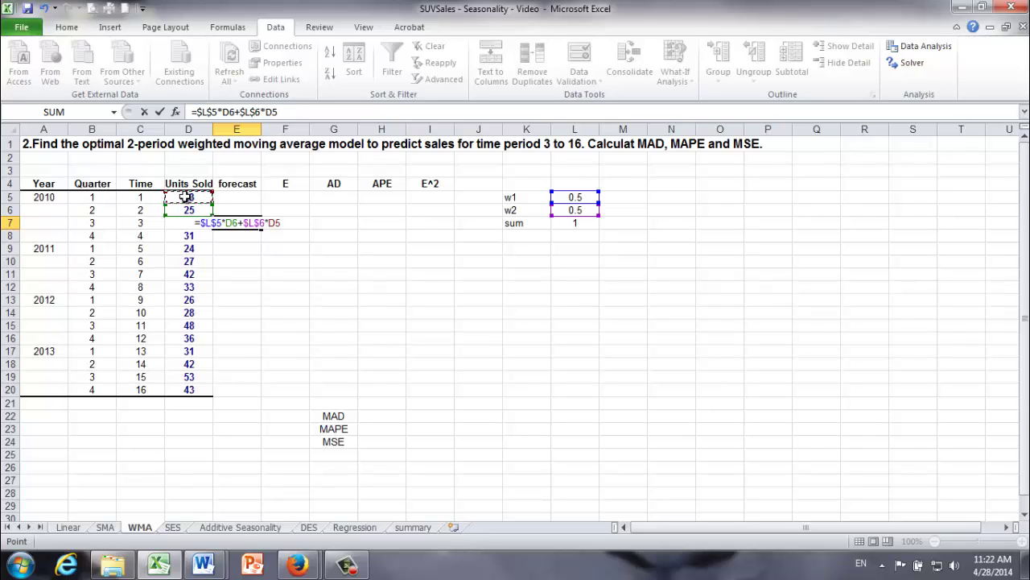
pyautogui.press('Return')
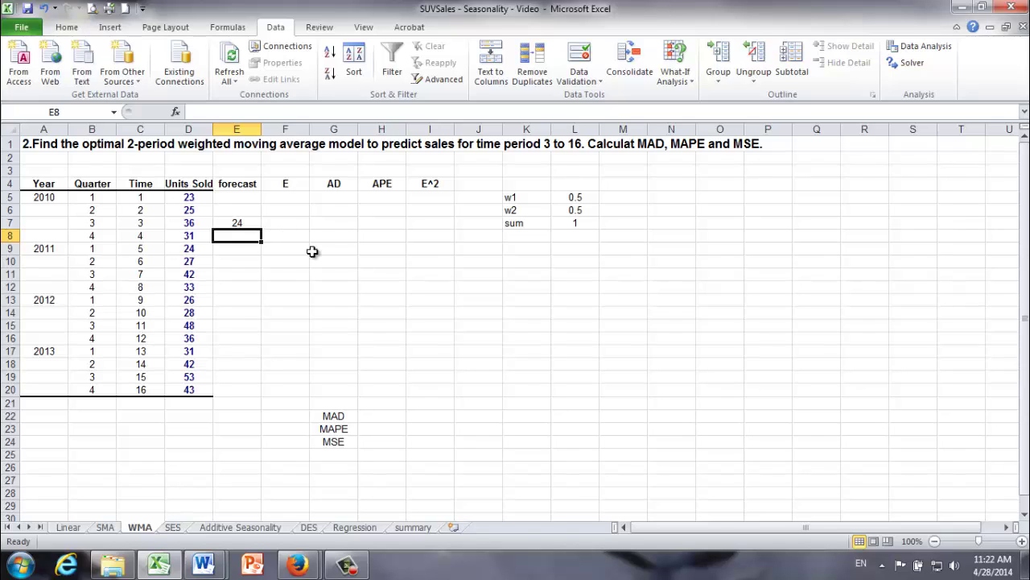
# Format the forecast cells E7:E20 as Number with 0 decimal places.
pyautogui.click(234, 223)
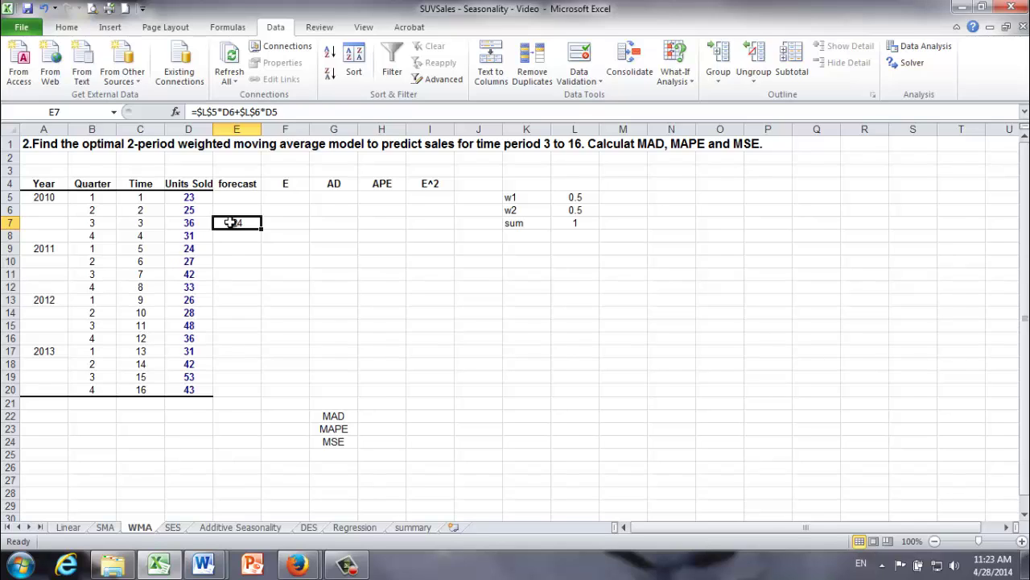
pyautogui.moveTo(229, 222); pyautogui.dragTo(237, 390)
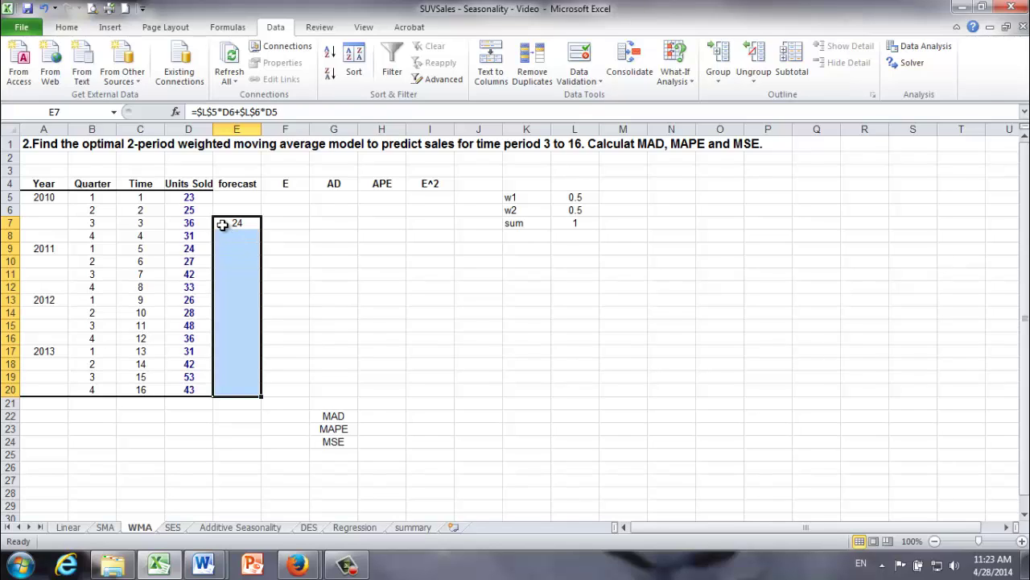
pyautogui.rightClick(226, 232)
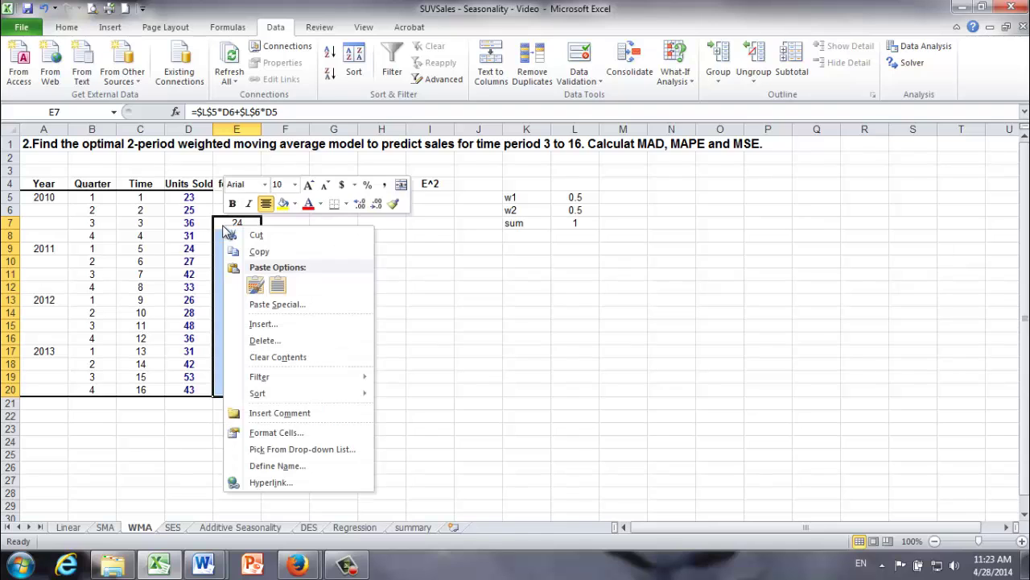
pyautogui.click(276, 433)
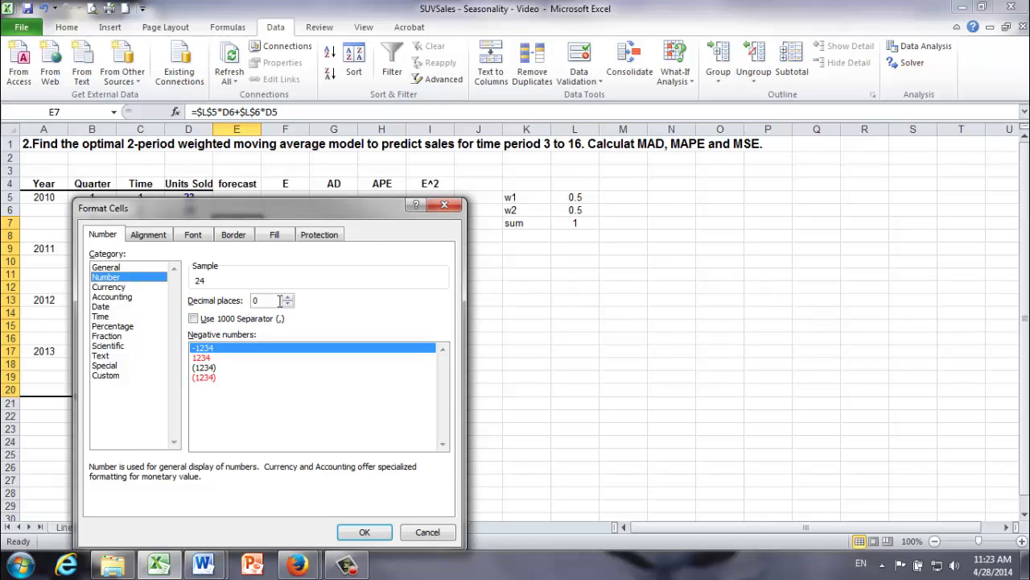
pyautogui.moveTo(284, 214); pyautogui.dragTo(414, 104)
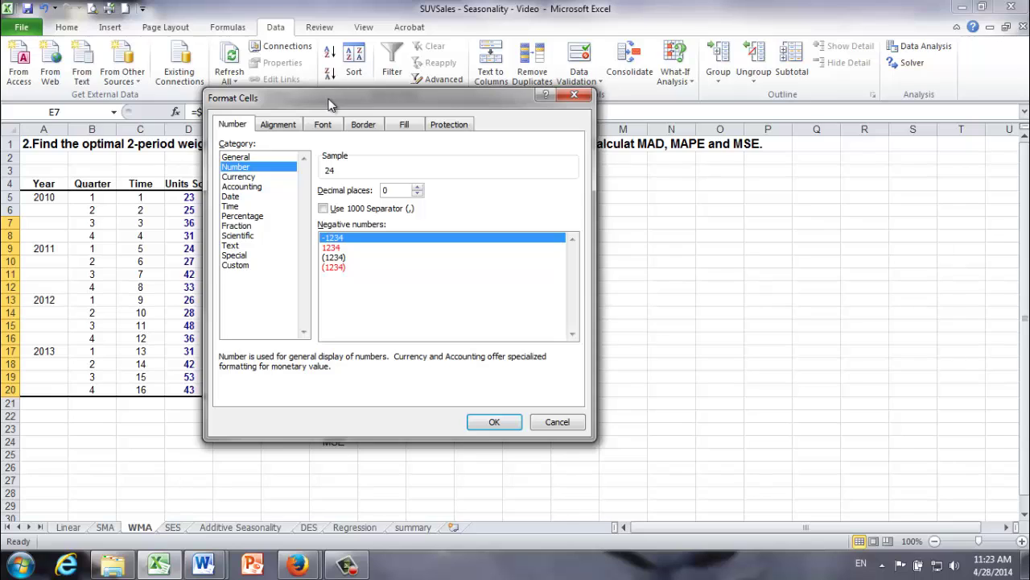
pyautogui.moveTo(328, 103); pyautogui.dragTo(360, 105)
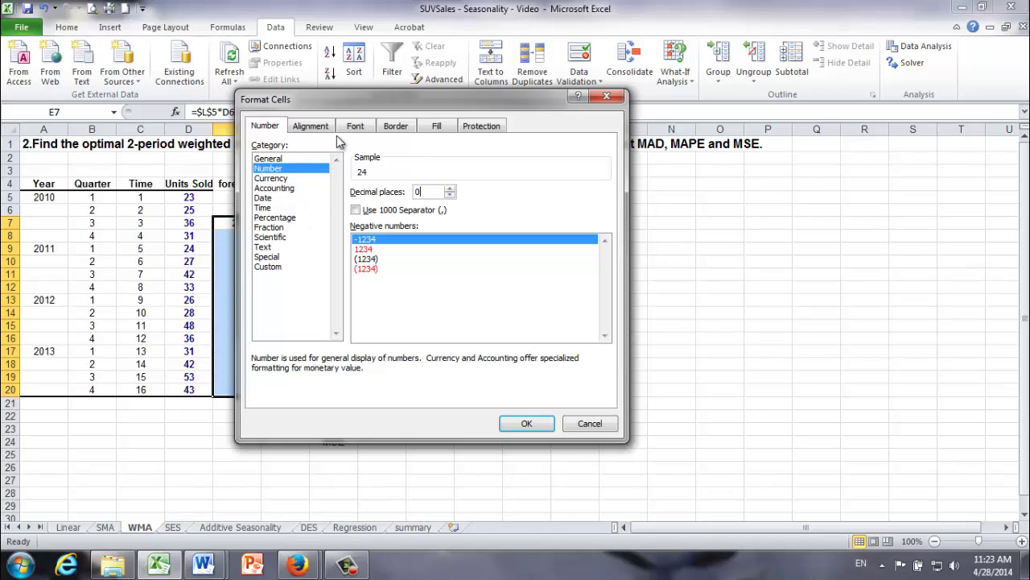
pyautogui.click(523, 423)
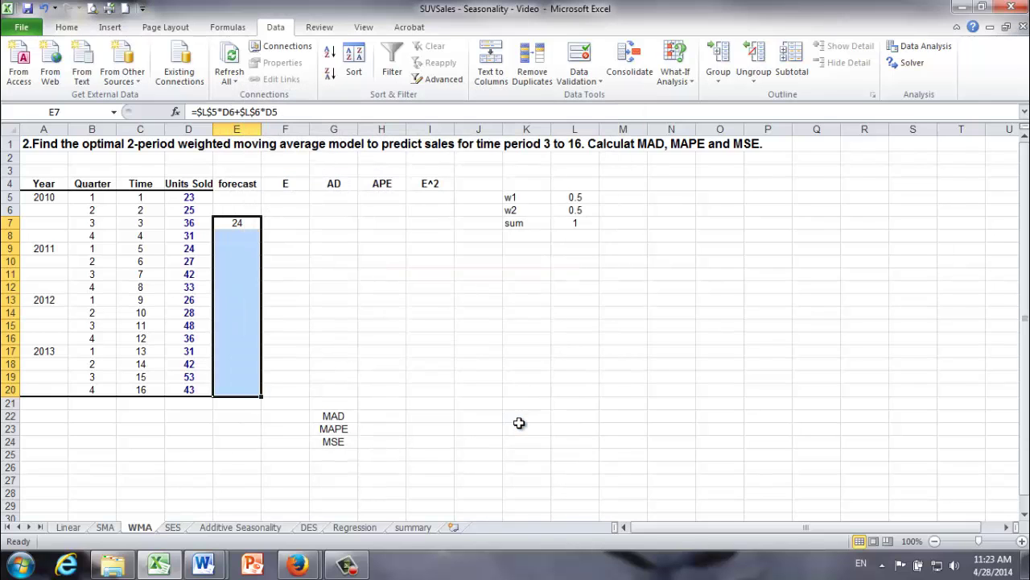
pyautogui.click(240, 223)
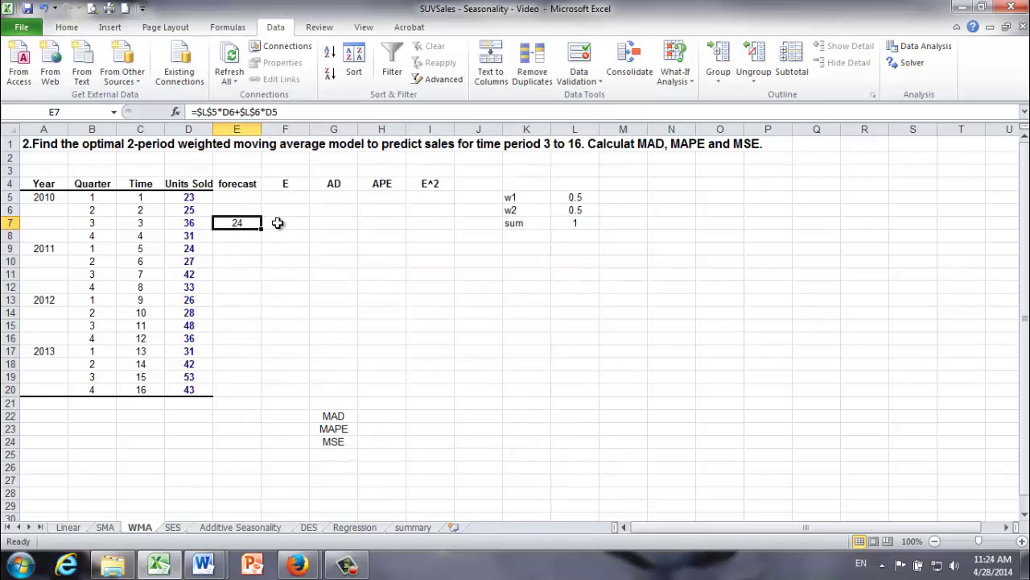
# Calculate the forecast error in F7 as =D7-E7.
pyautogui.click(278, 222)
pyautogui.write('=')
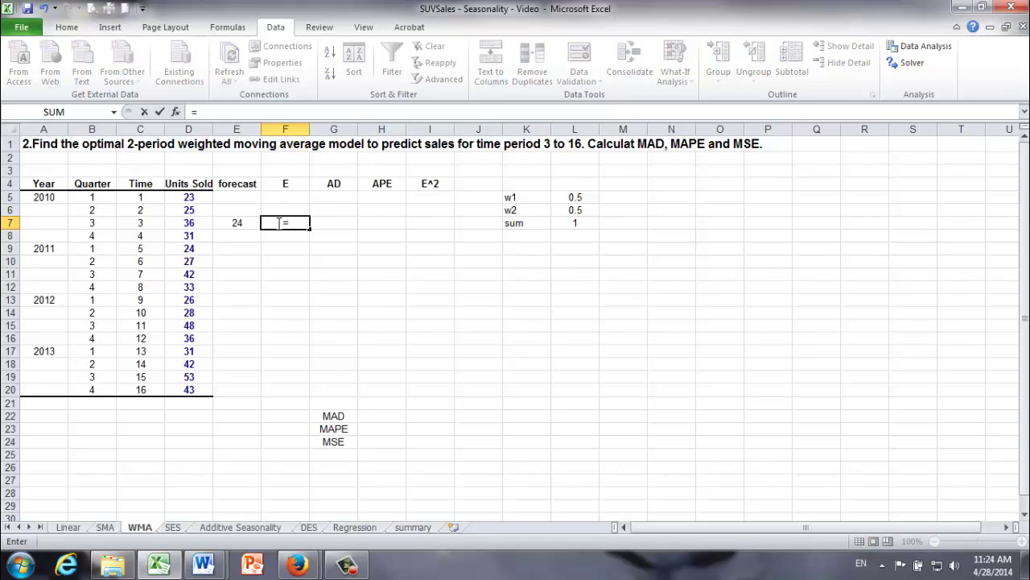
pyautogui.click(184, 225)
pyautogui.write('-')
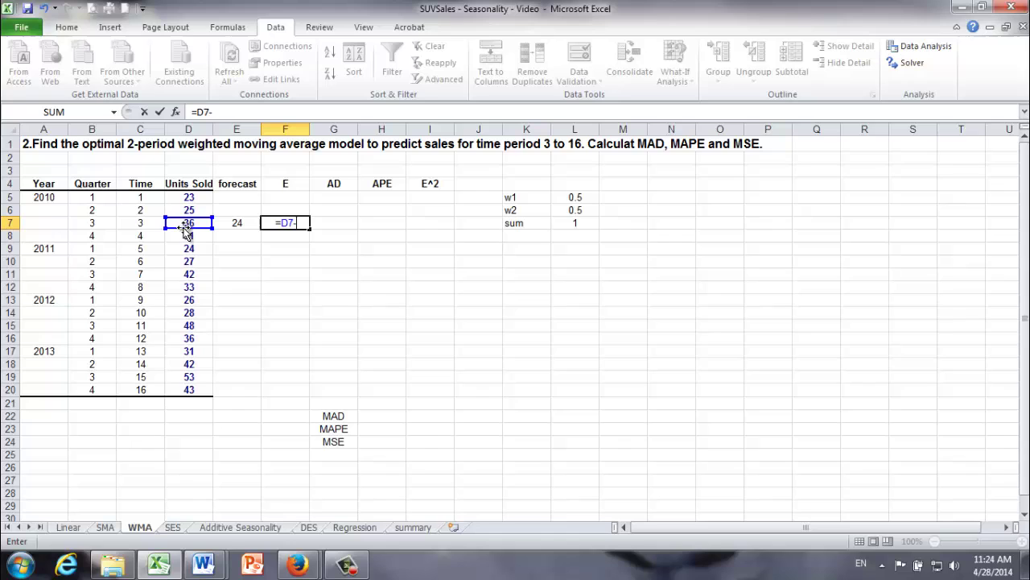
pyautogui.click(229, 222)
pyautogui.press('Tab')
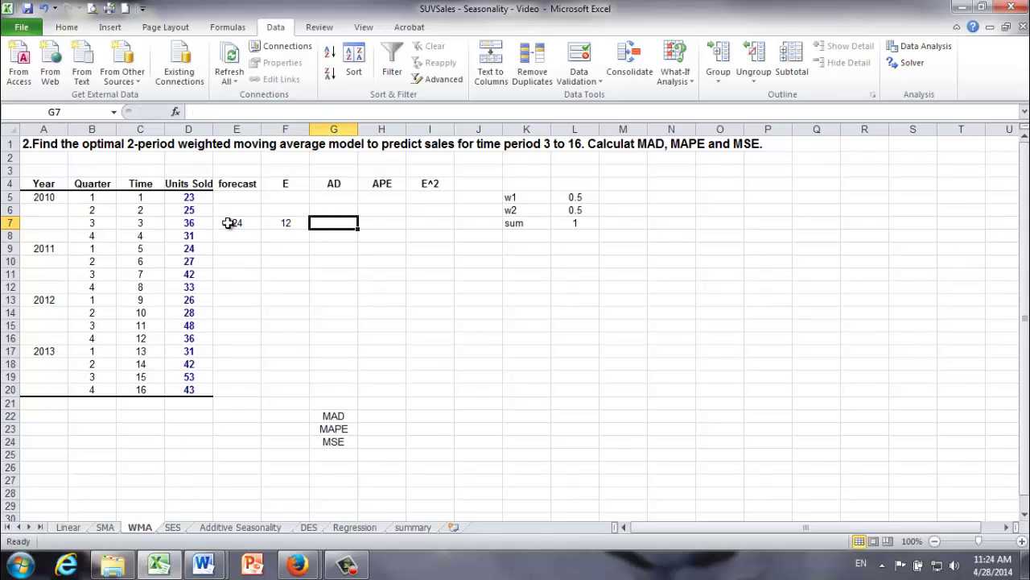
# Calculate the absolute deviation in G7 as =ABS(F7).
pyautogui.write('=')
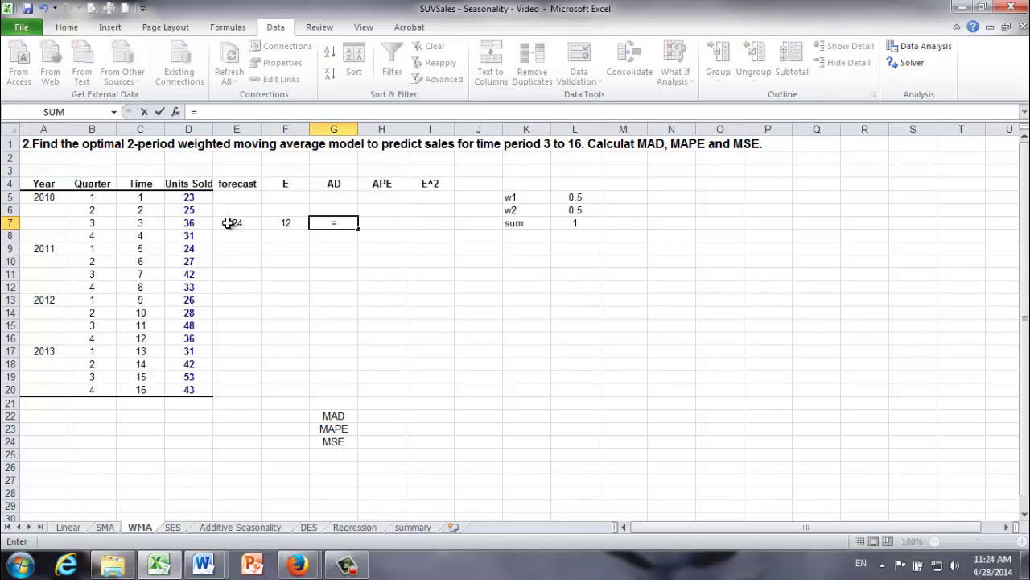
pyautogui.write('abs(')
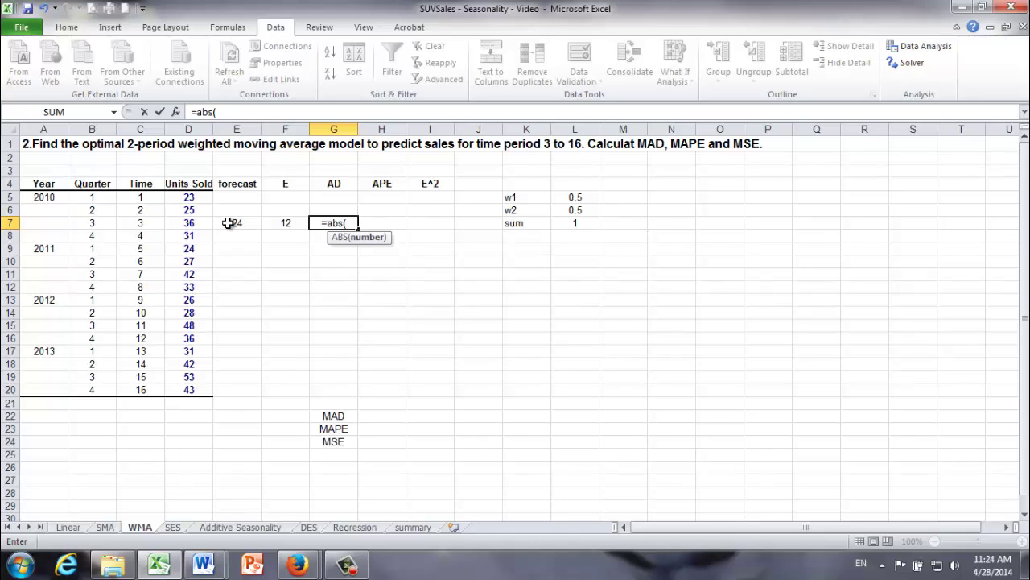
pyautogui.click(292, 223)
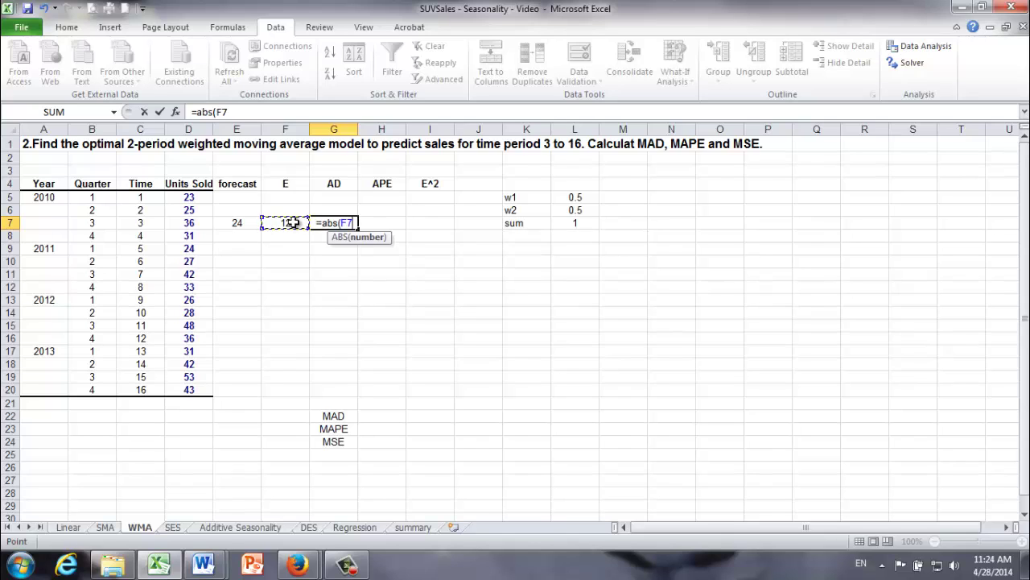
pyautogui.write(')')
pyautogui.press('Tab')
# Calculate the absolute percentage error in H7 as =ABS(F7/D7).
pyautogui.write('=')
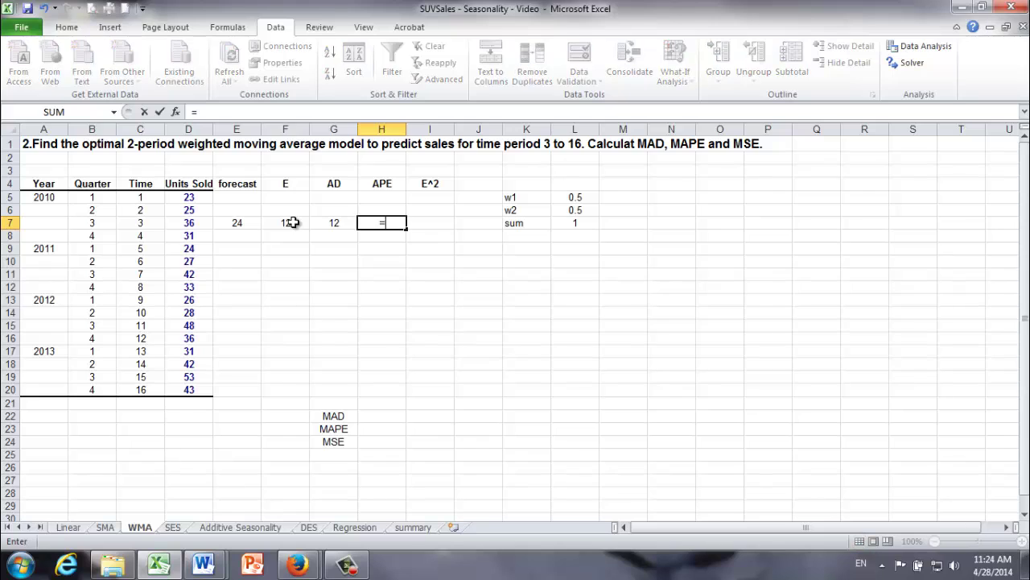
pyautogui.write('abs(')
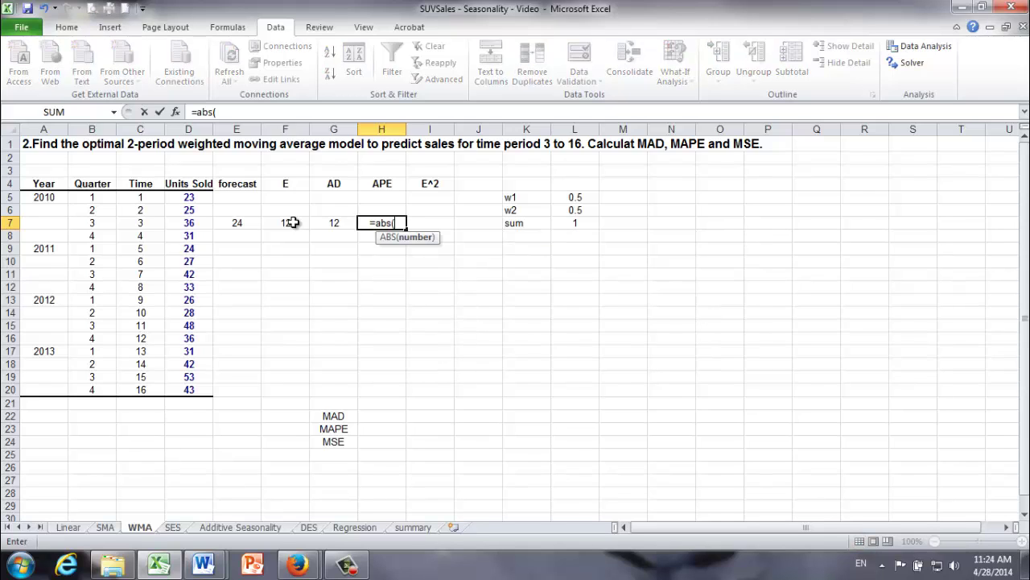
pyautogui.click(292, 222)
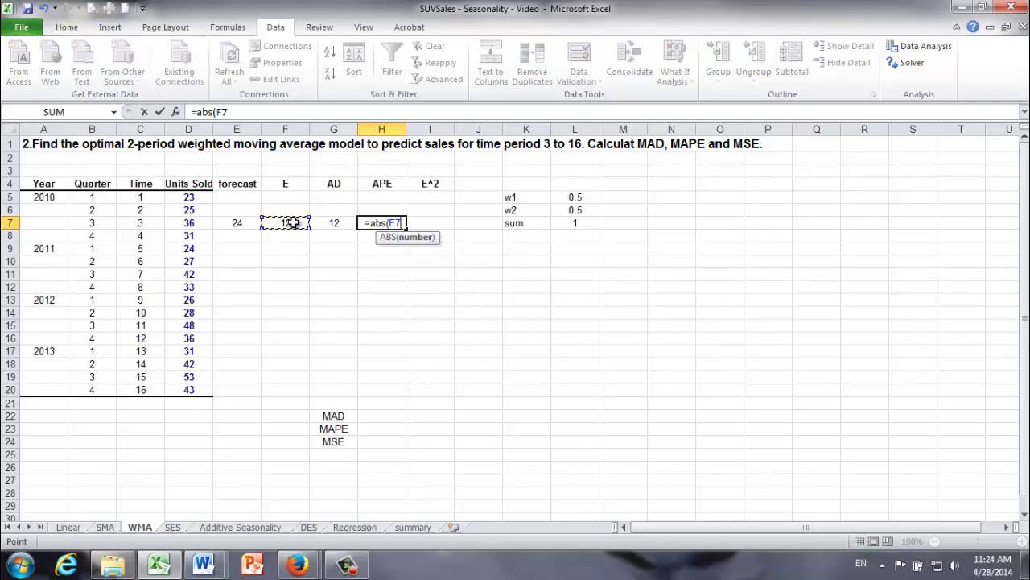
pyautogui.write('/')
pyautogui.click(187, 222)
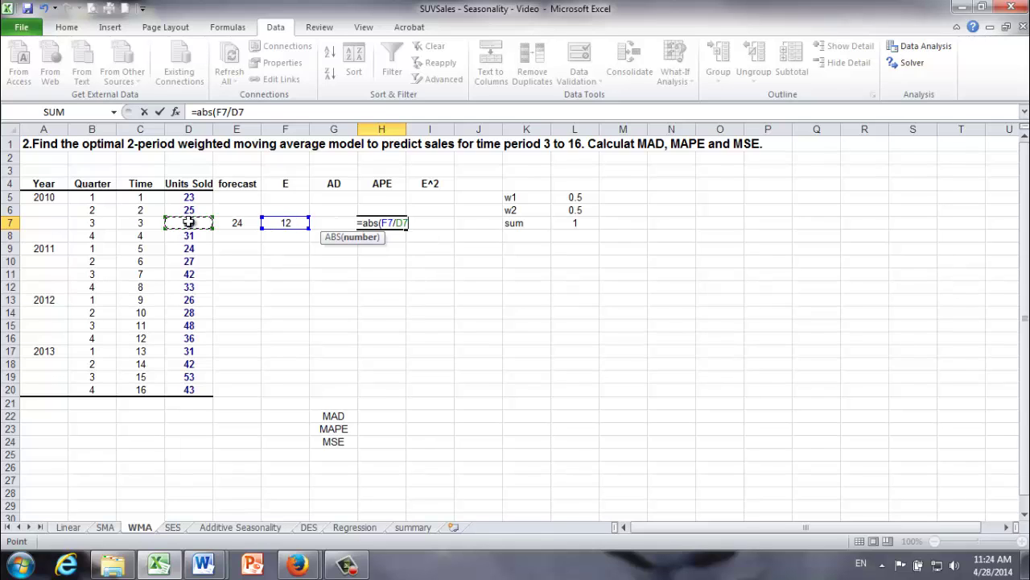
pyautogui.write(')')
pyautogui.press('Tab')
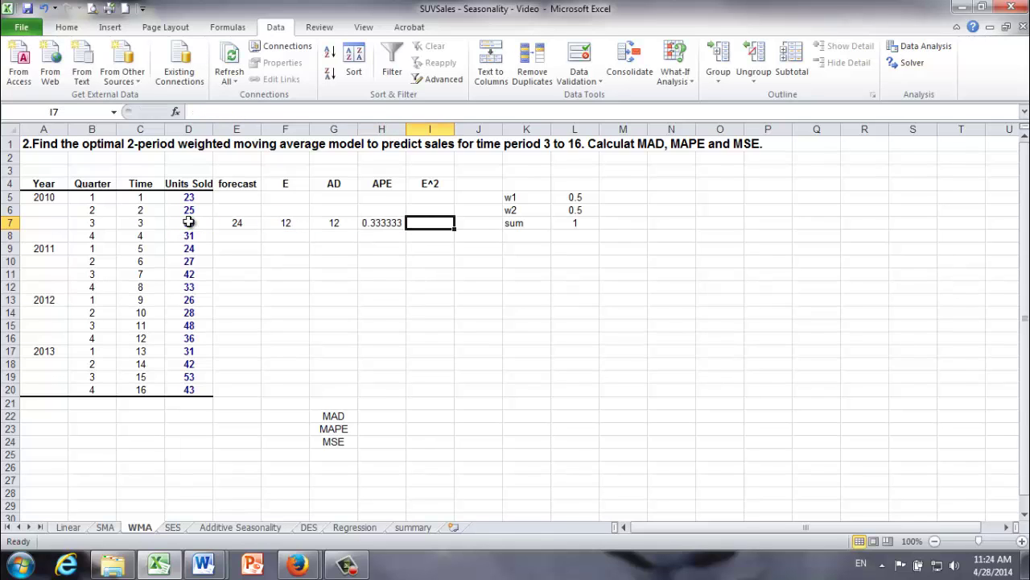
# Calculate the squared error in I7 as =F7^2.
pyautogui.write('=')
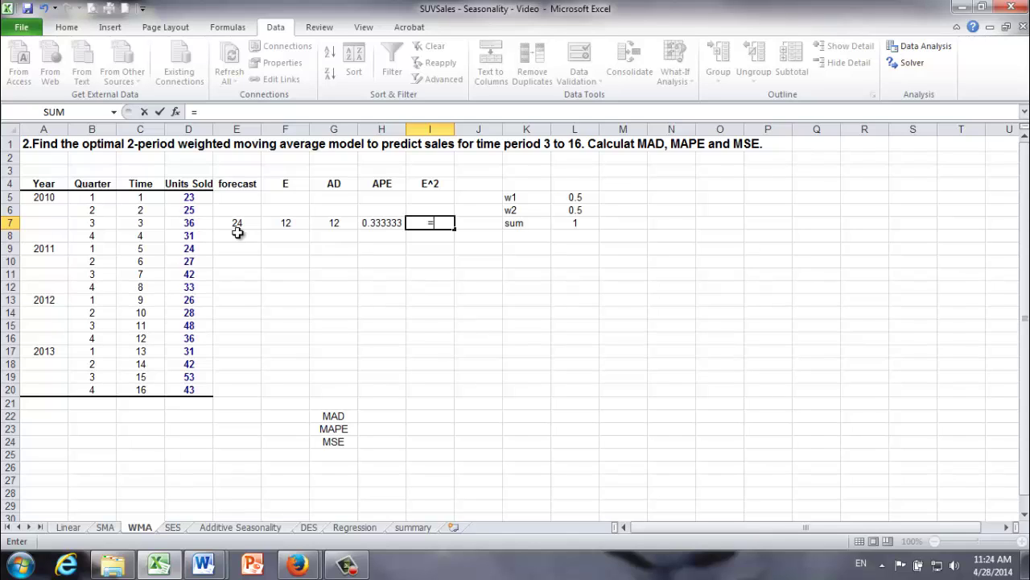
pyautogui.click(277, 222)
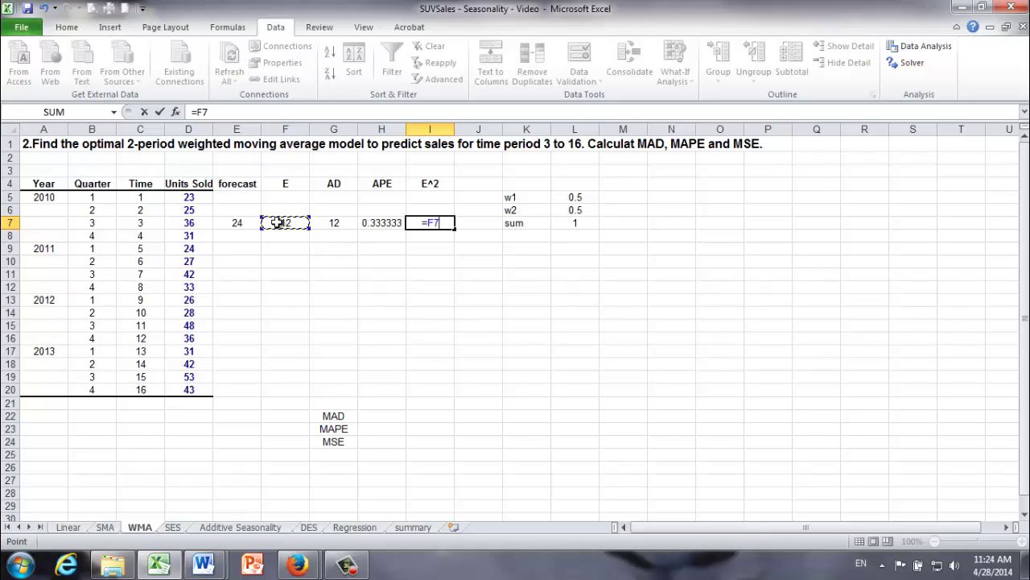
pyautogui.write('^2')
pyautogui.press('Return')
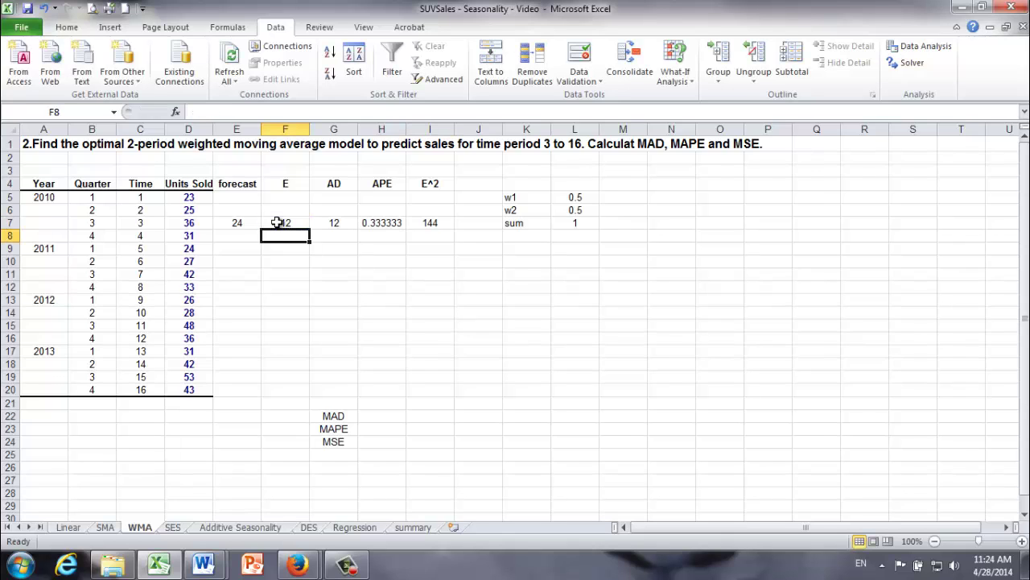
# Fill the forecast and error formulas in E7:I7 down through row 20.
pyautogui.click(245, 223)
pyautogui.moveTo(246, 222); pyautogui.dragTo(431, 232)
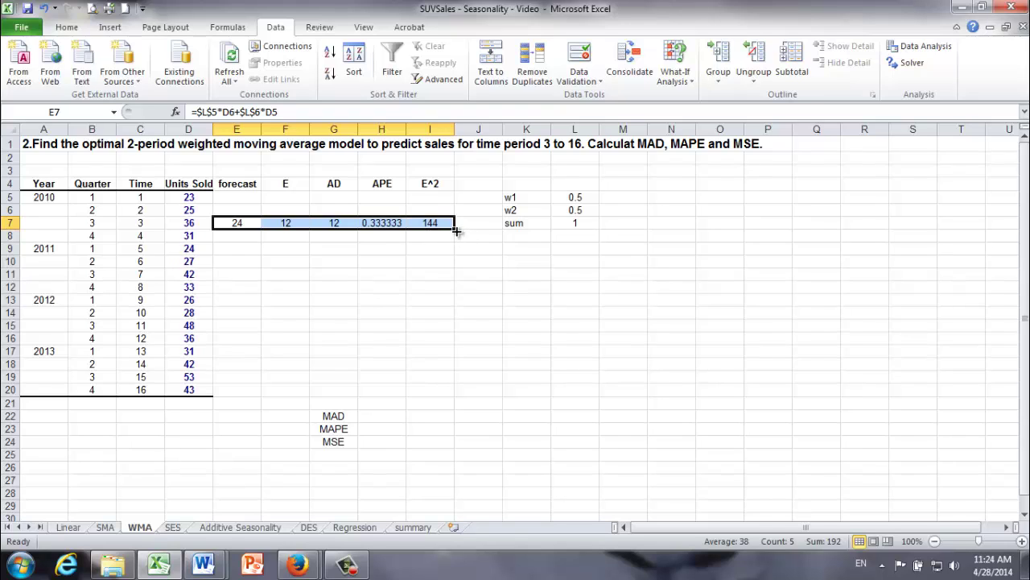
pyautogui.moveTo(455, 231); pyautogui.dragTo(452, 403)
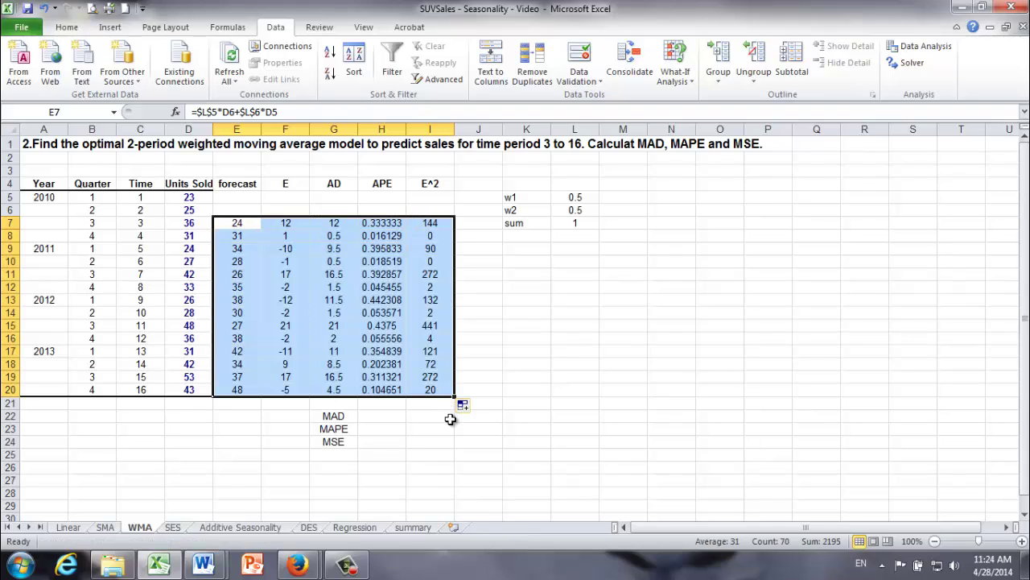
# Calculate the MAD in H22 as the average of the absolute deviations, =AVERAGE(G7:G20).
pyautogui.click(376, 417)
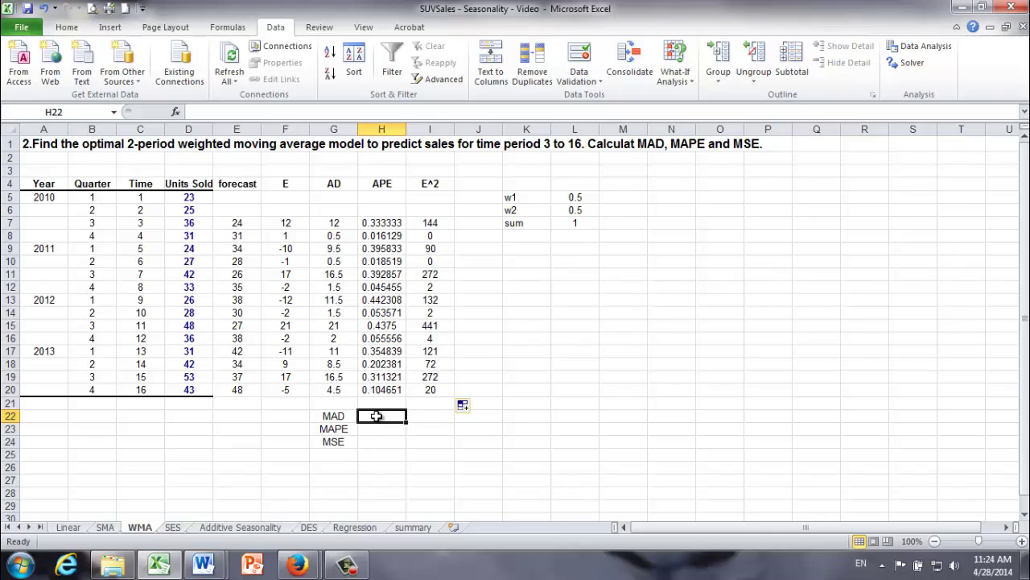
pyautogui.write('=')
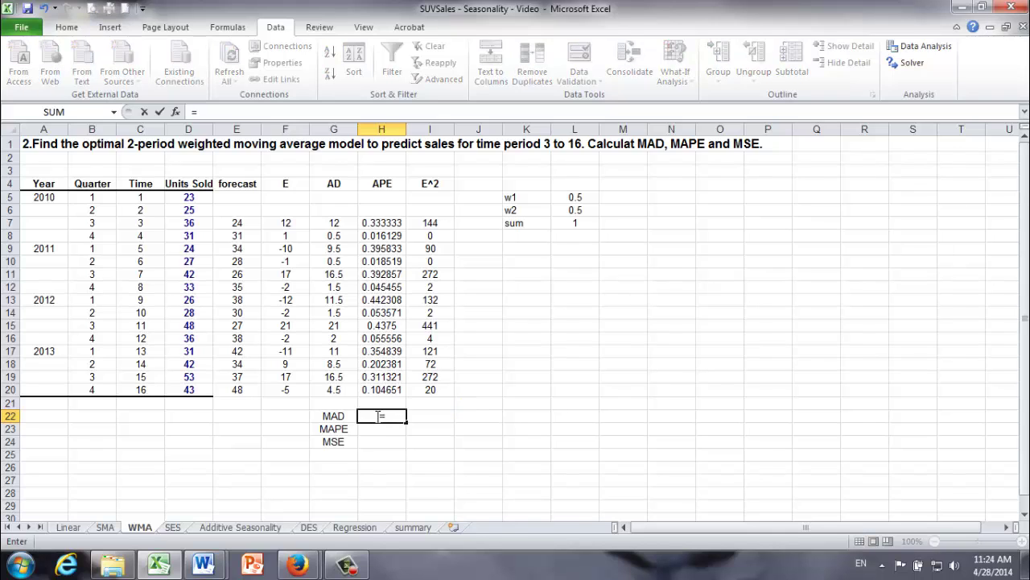
pyautogui.write('average(')
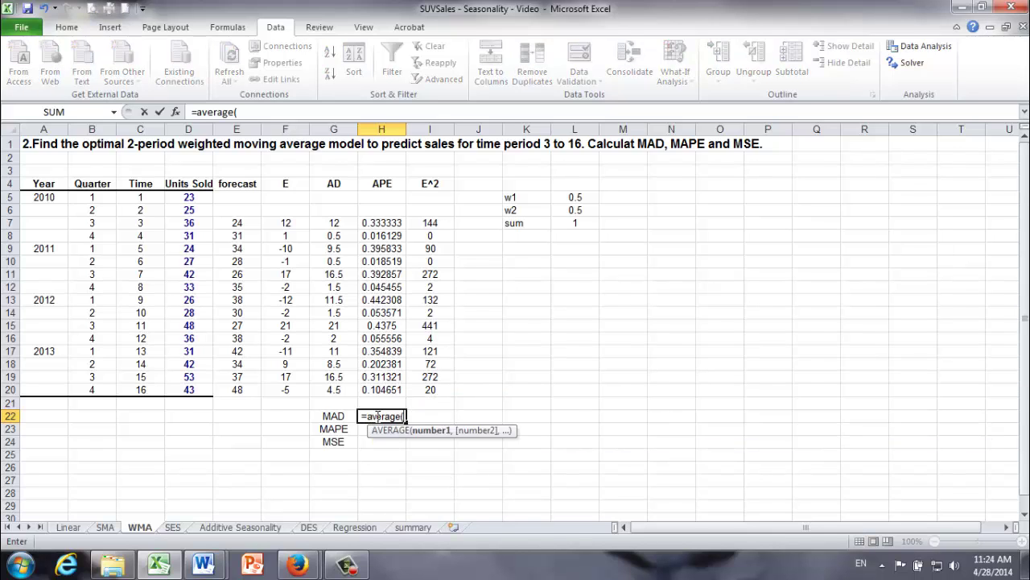
pyautogui.moveTo(343, 223); pyautogui.dragTo(344, 388)
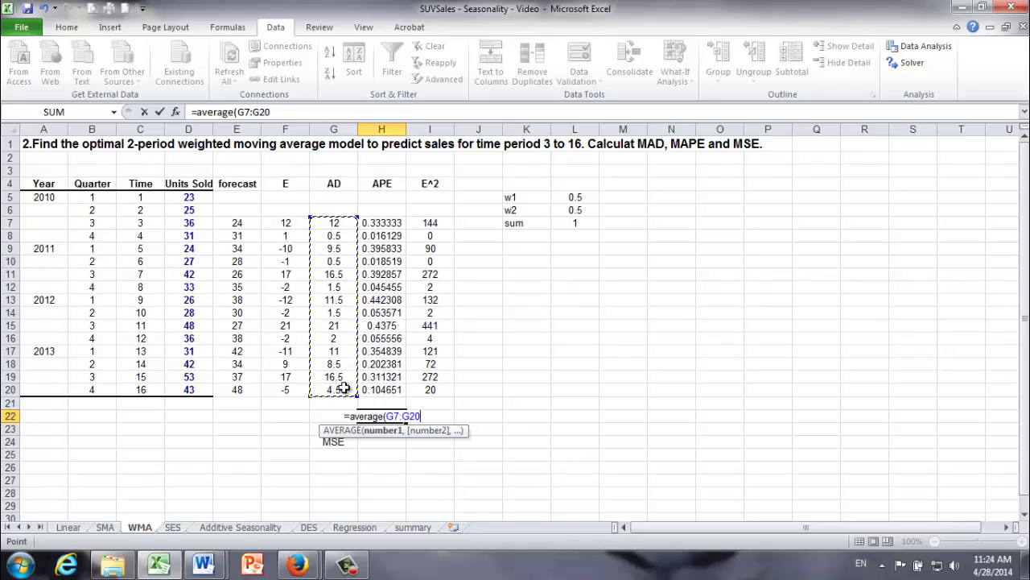
pyautogui.press('Return')
# Calculate the MAPE in H23 as a percentage with =AVERAGE(H7:H20)*100.
pyautogui.write('=')
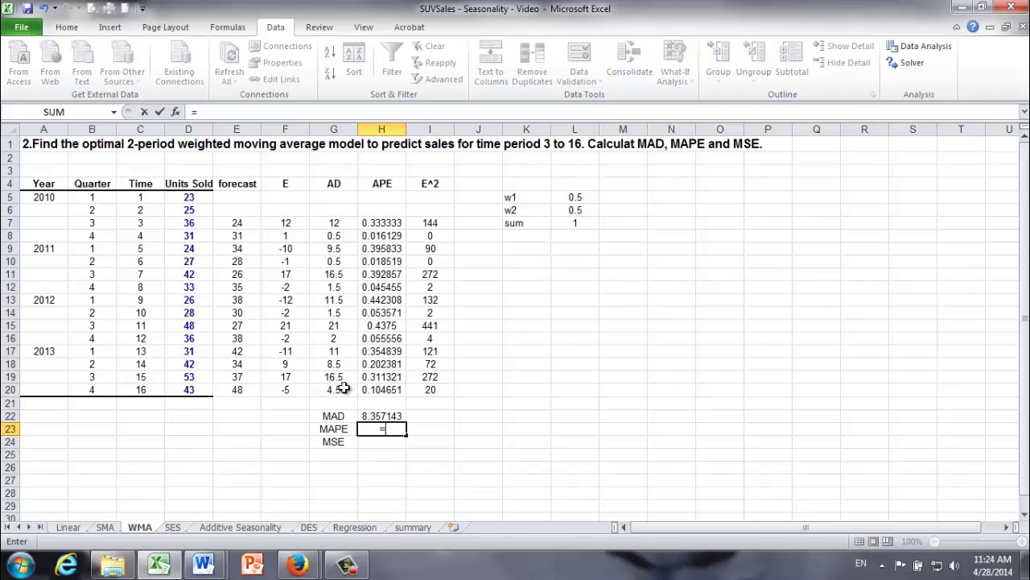
pyautogui.write('average(')
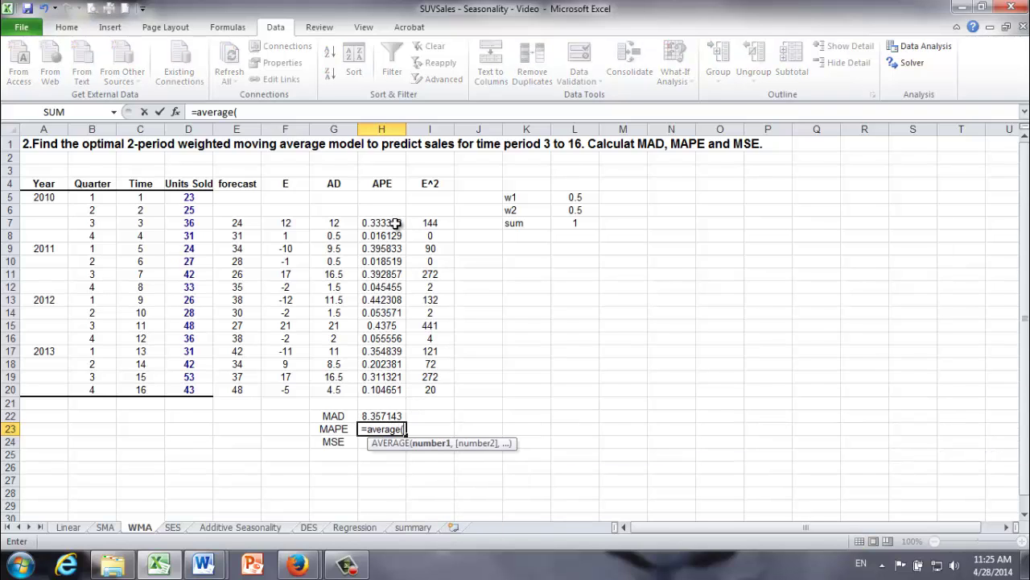
pyautogui.moveTo(395, 223); pyautogui.dragTo(395, 385)
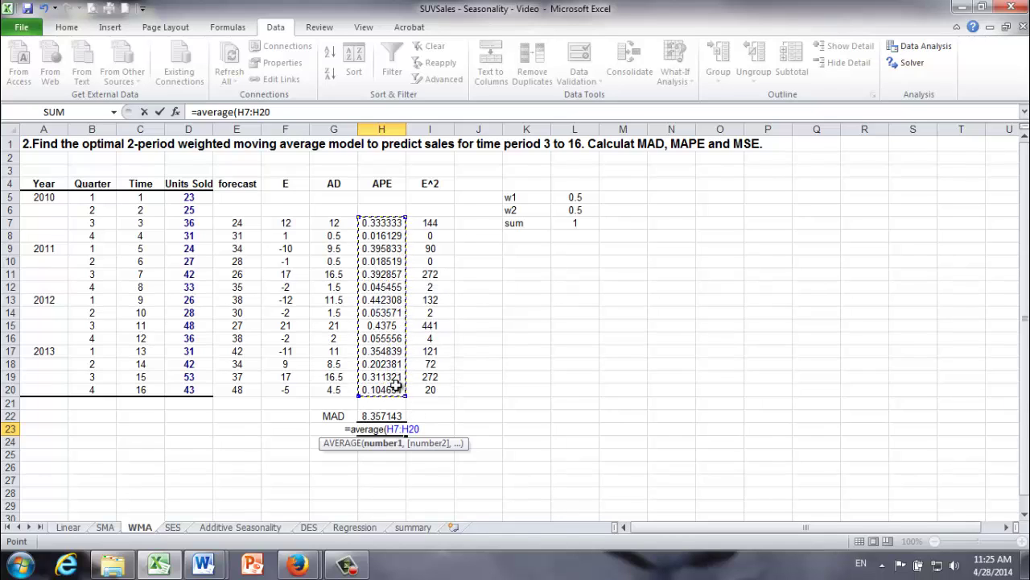
pyautogui.write(')*100')
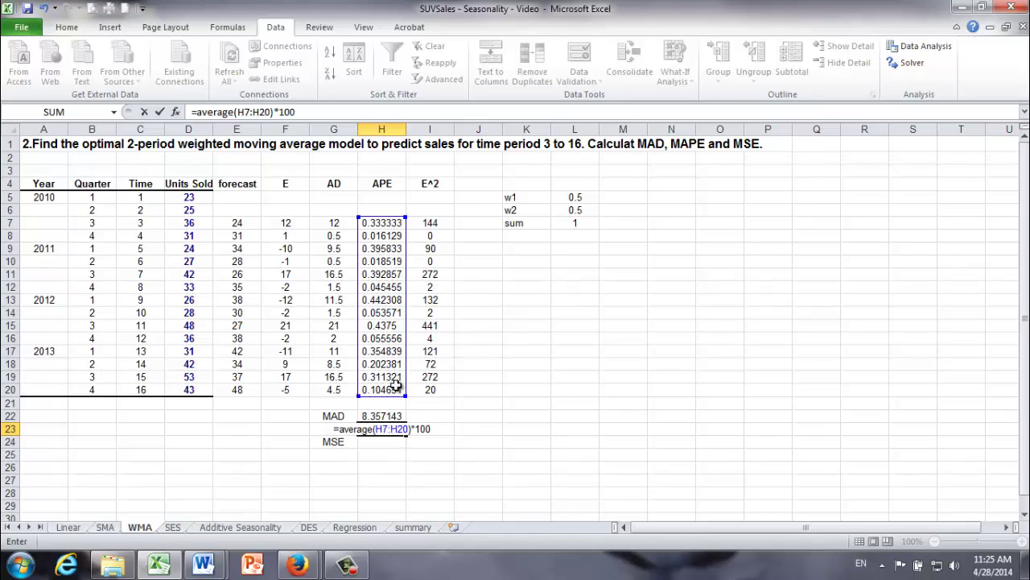
pyautogui.press('Return')
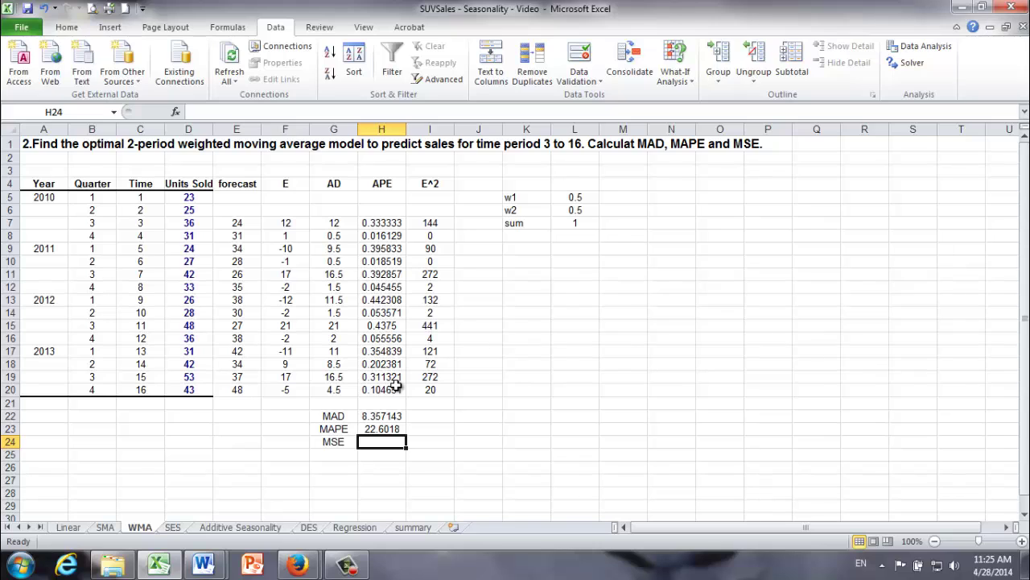
# Calculate the MSE in H24 as the average of the squared errors, =AVERAGE(I7:I20).
pyautogui.write('=')
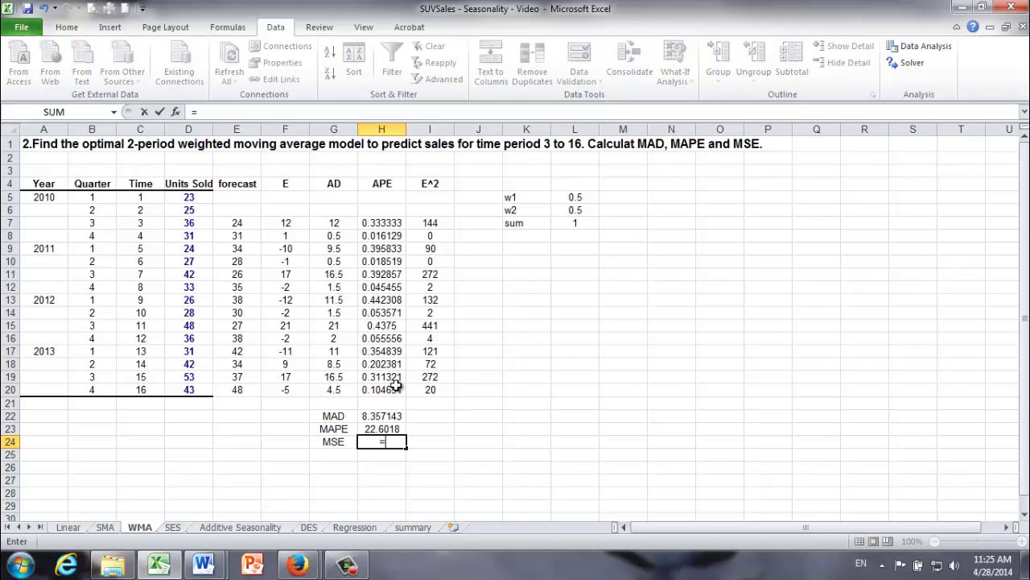
pyautogui.write('average(')
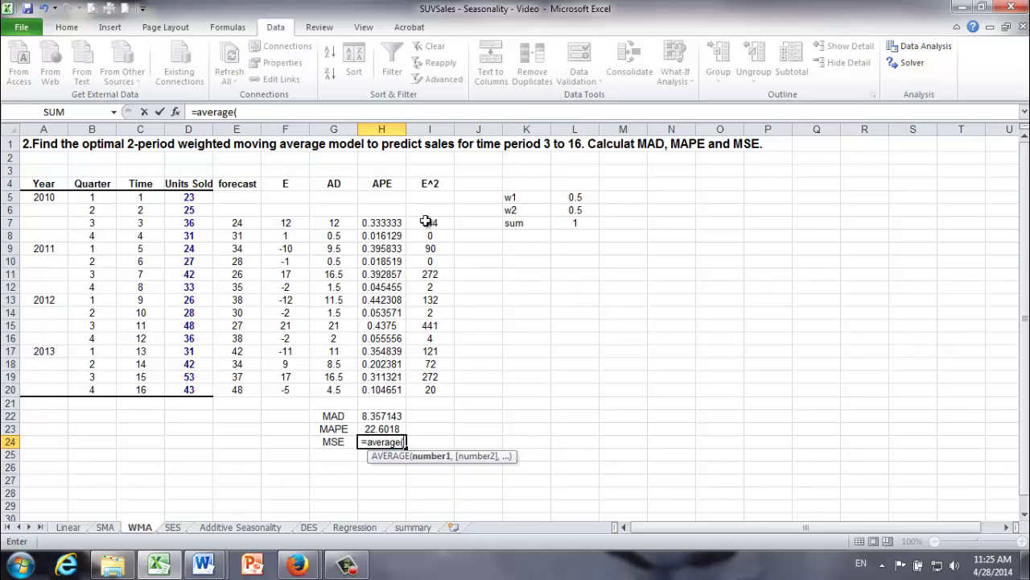
pyautogui.moveTo(428, 223); pyautogui.dragTo(430, 387)
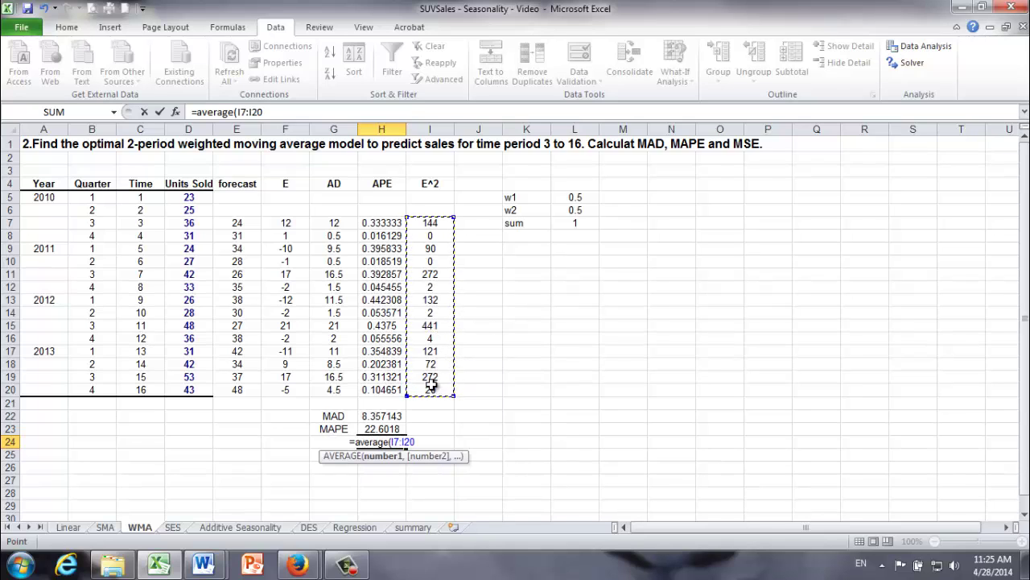
pyautogui.write(')')
pyautogui.press('Return')
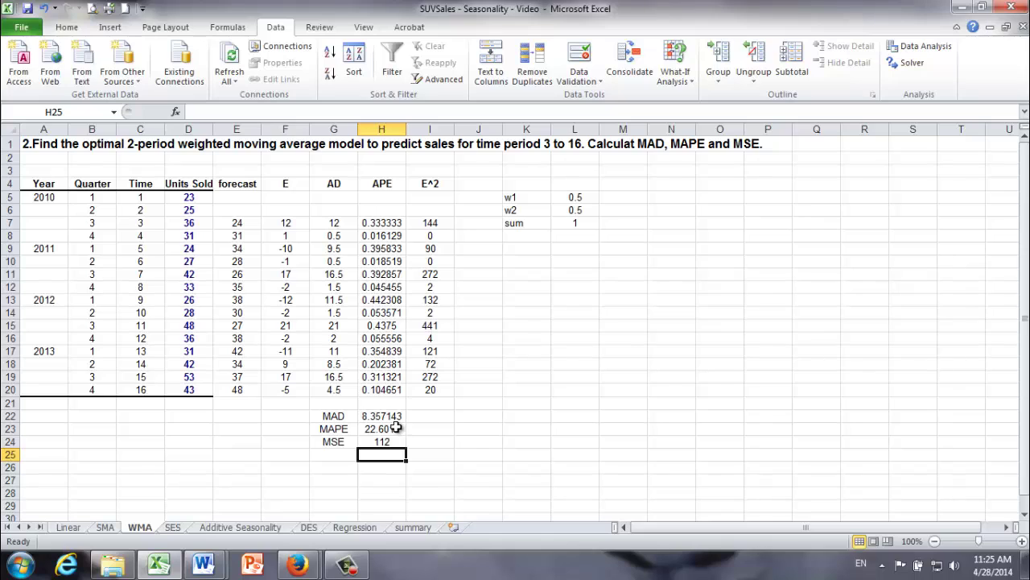
# Examine the two weights w1 and w2 in cells L5 and L6.
pyautogui.click(569, 198)
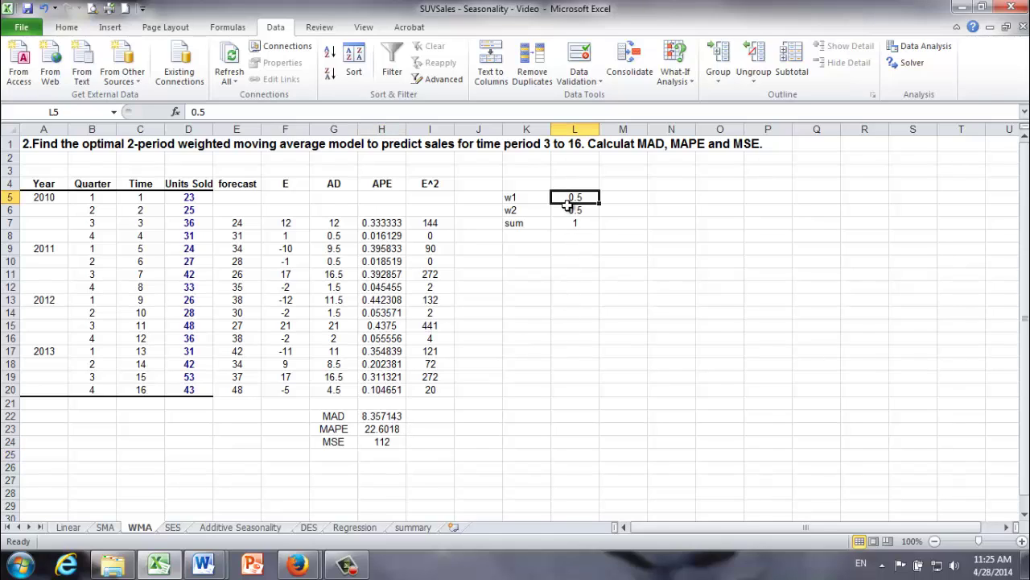
pyautogui.click(567, 209)
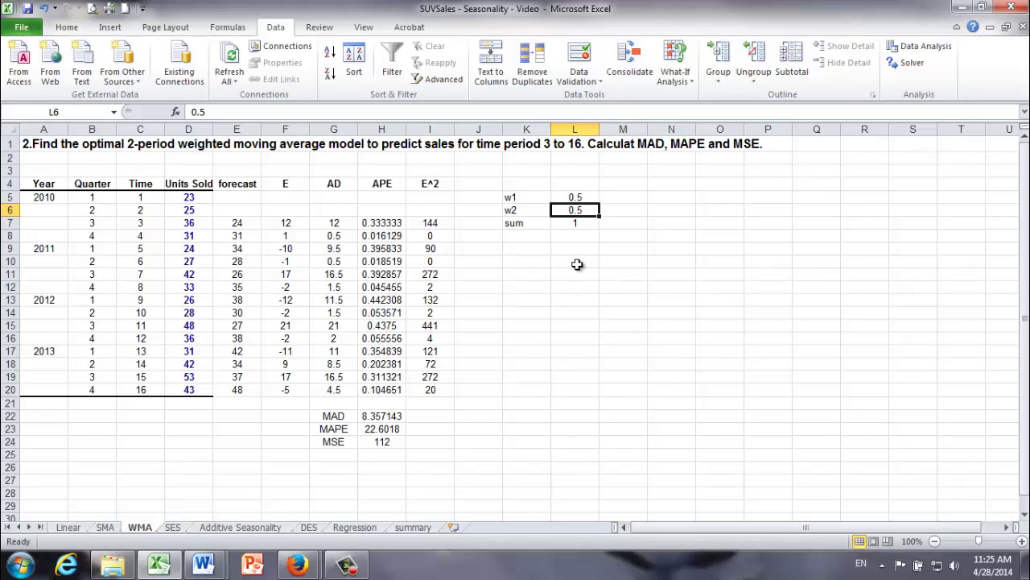
pyautogui.click(562, 197)
pyautogui.click(566, 209)
pyautogui.click(563, 197)
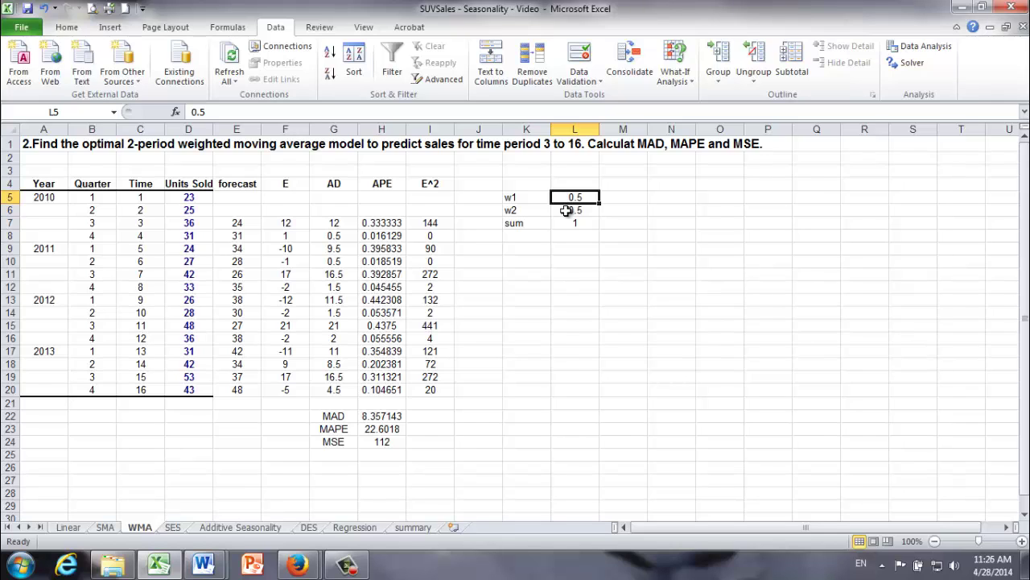
pyautogui.click(566, 210)
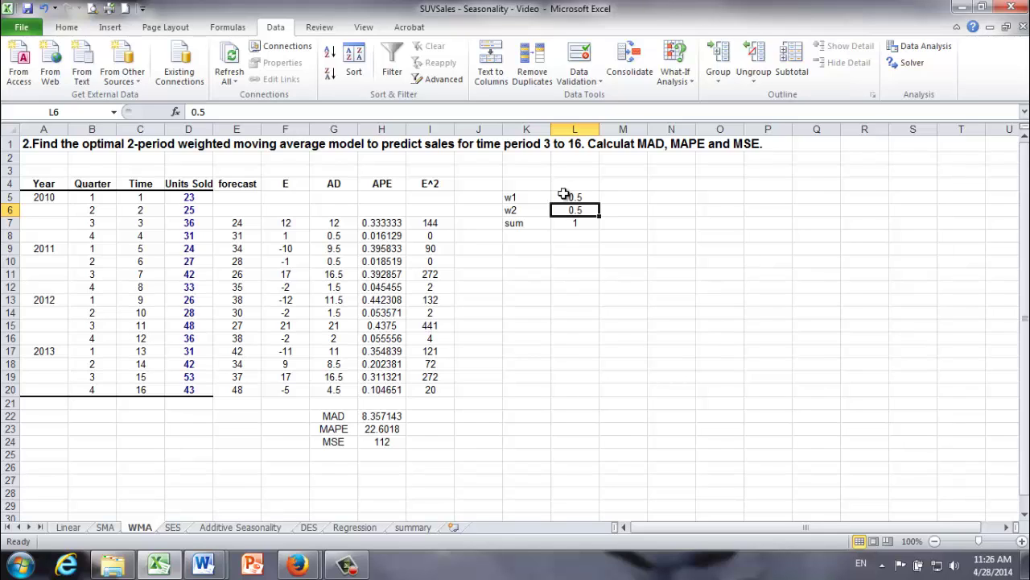
pyautogui.click(564, 194)
pyautogui.click(567, 208)
# Open Solver from the MSE cell H24, reset all its options and cell selections, and move its dialog clear of the data.
pyautogui.click(392, 442)
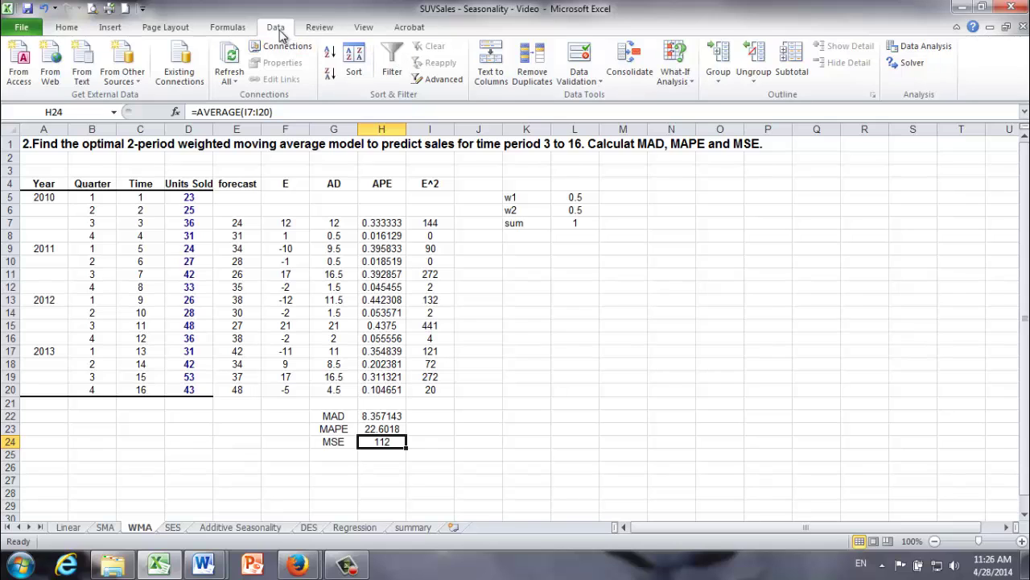
pyautogui.click(906, 62)
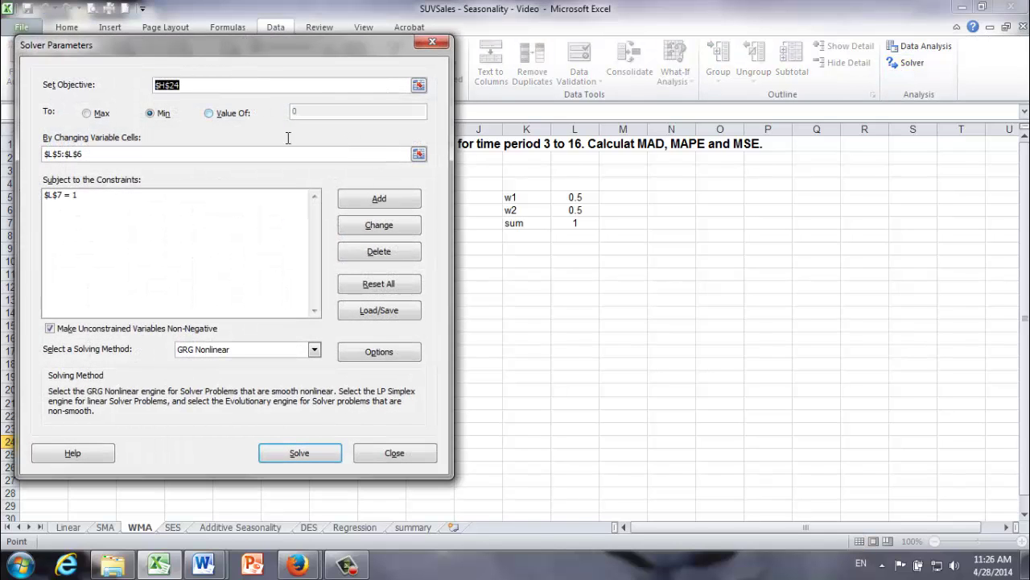
pyautogui.click(374, 285)
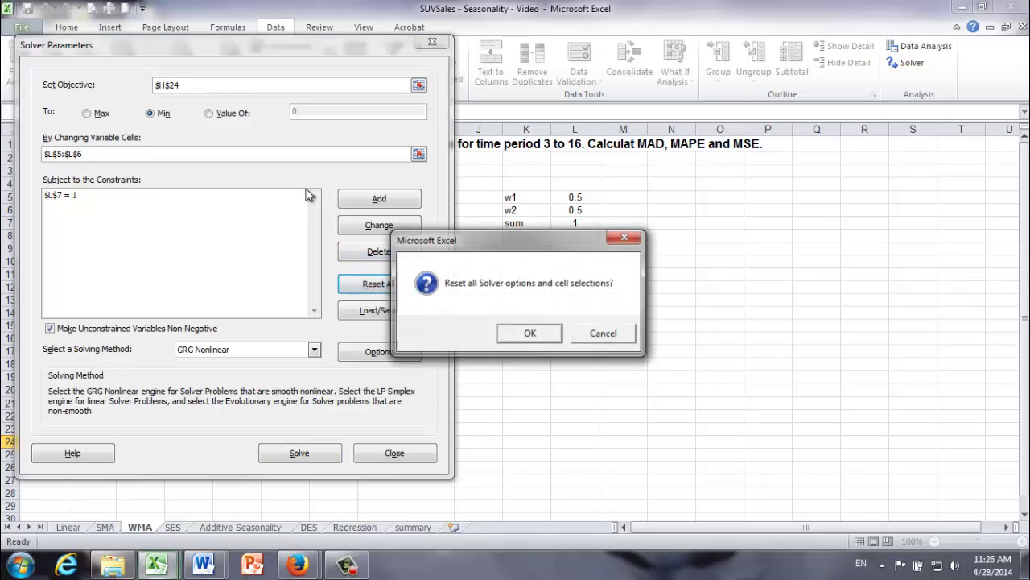
pyautogui.click(528, 334)
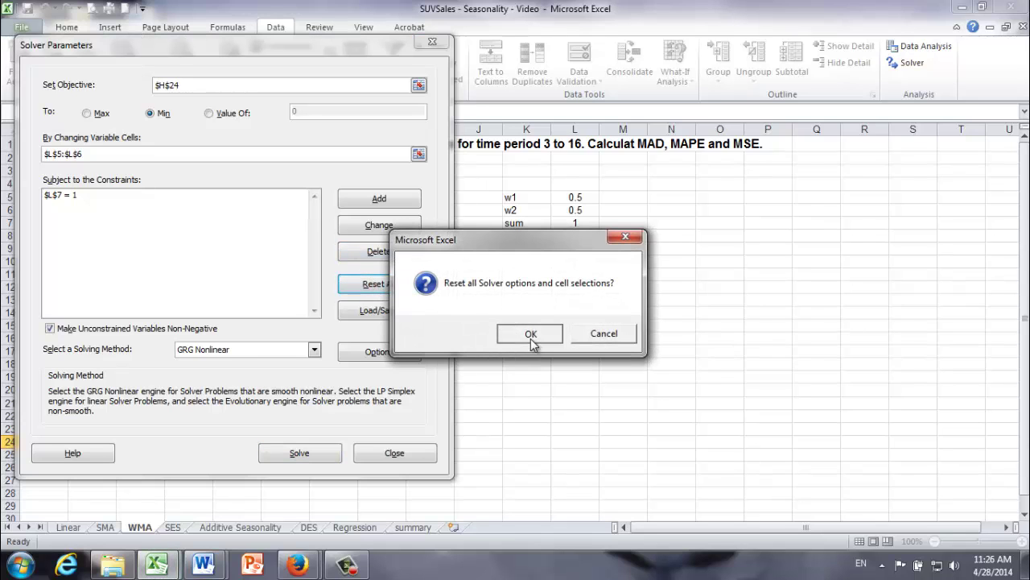
pyautogui.moveTo(180, 50); pyautogui.dragTo(768, 70)
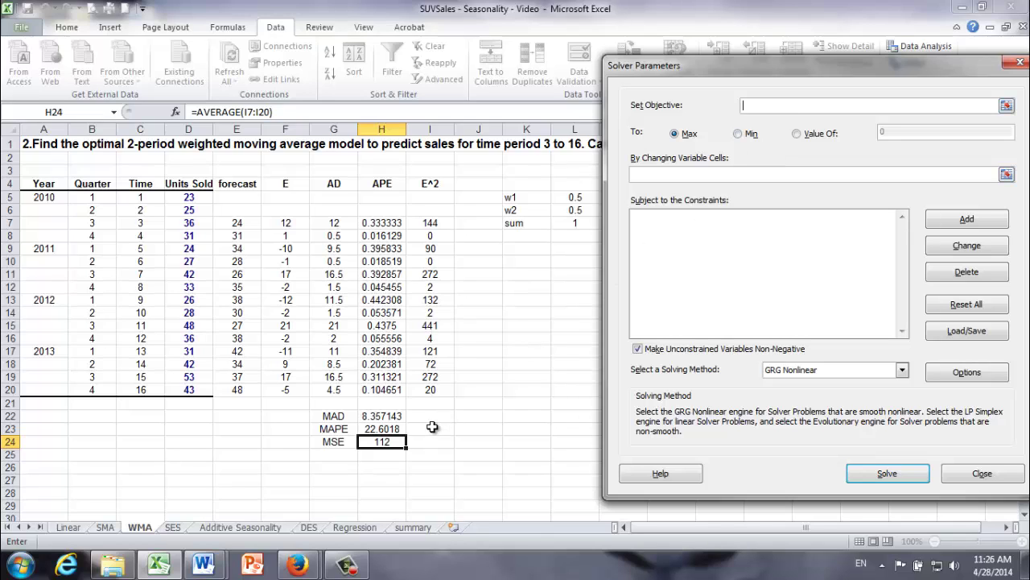
# Set Solver to minimize the MSE in H24 by changing the weights in L5:L6.
pyautogui.click(370, 444)
pyautogui.click(741, 135)
pyautogui.click(712, 175)
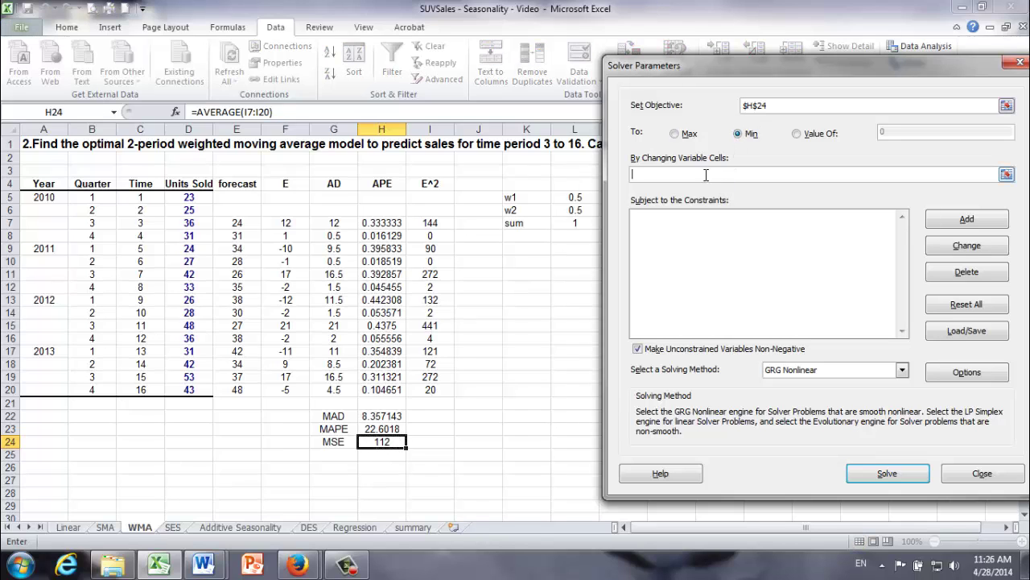
pyautogui.click(566, 197)
pyautogui.moveTo(564, 201); pyautogui.dragTo(565, 210)
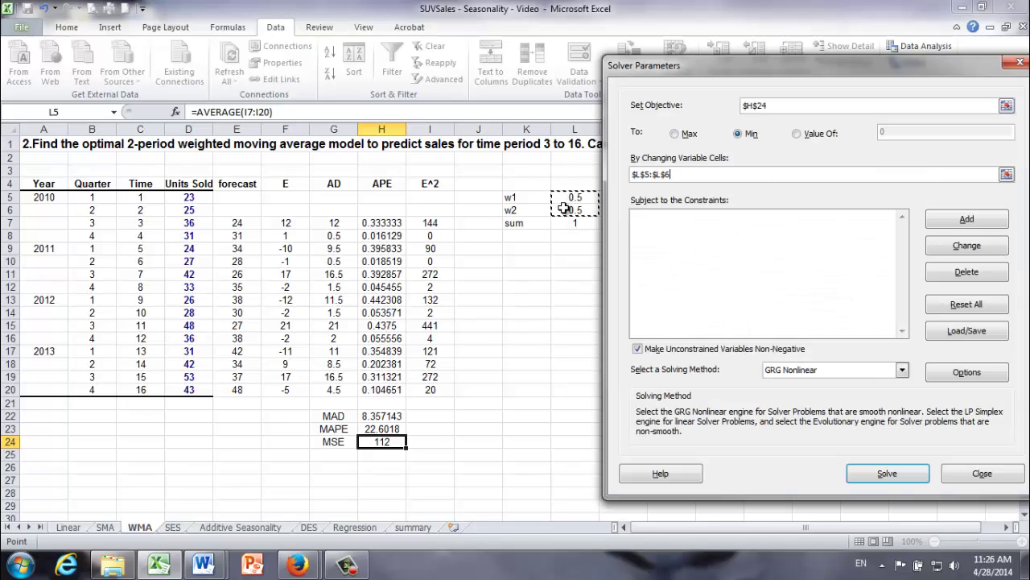
# Add a Solver constraint requiring the sum of the weights in L7 to equal 1.
pyautogui.click(957, 219)
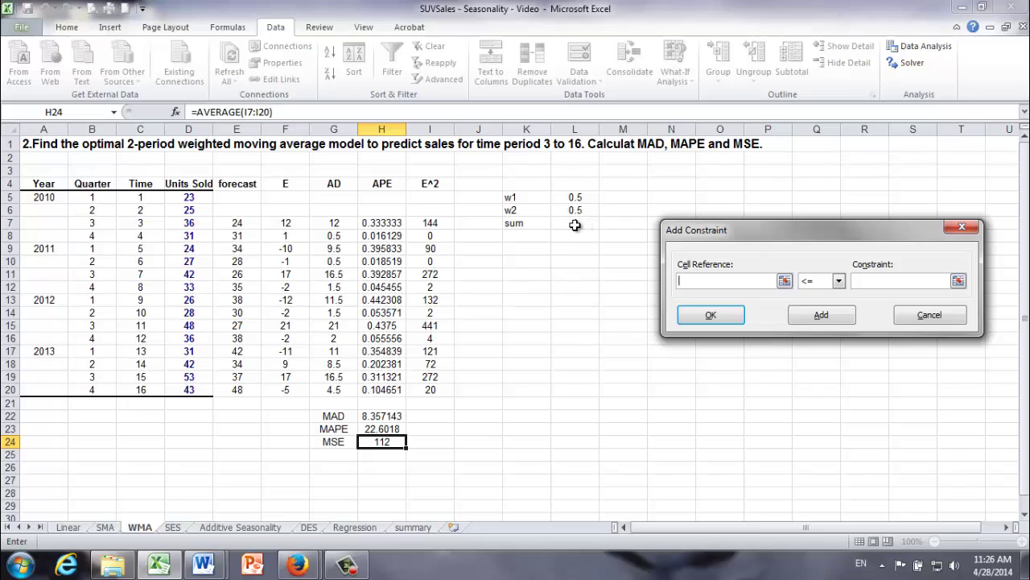
pyautogui.click(583, 224)
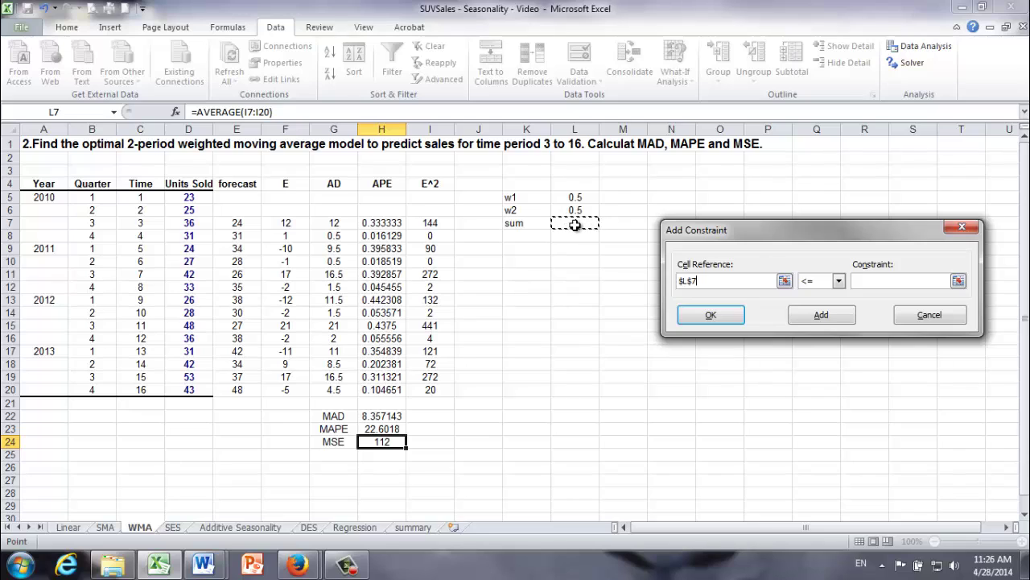
pyautogui.click(839, 280)
pyautogui.click(829, 310)
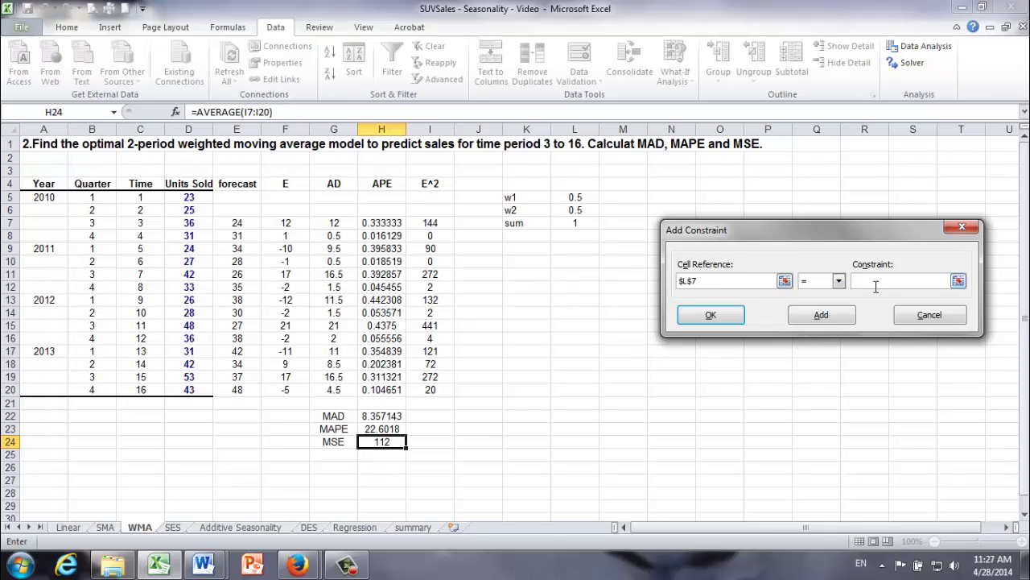
pyautogui.write('1')
pyautogui.click(713, 316)
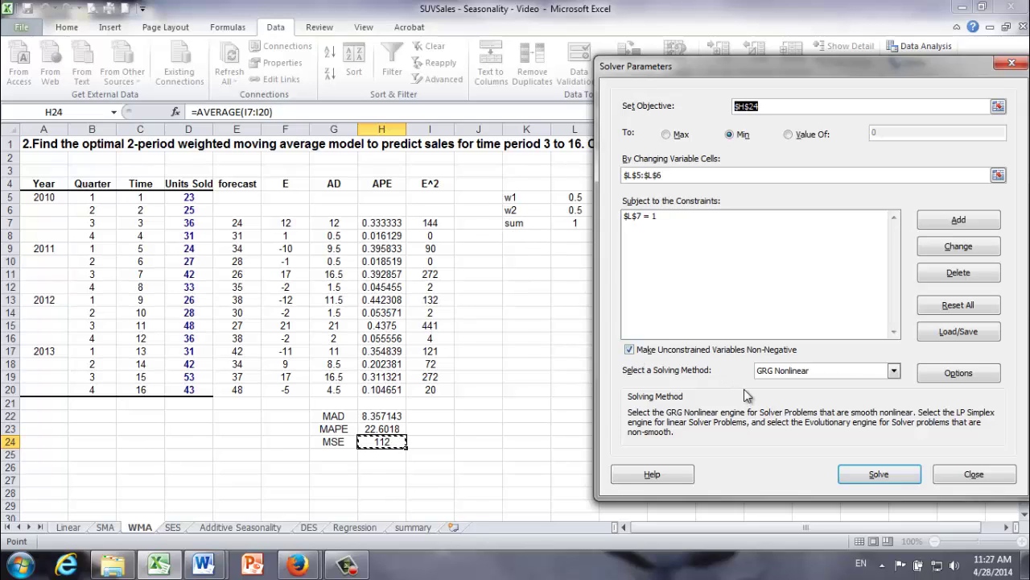
# Solve with the GRG Nonlinear method and keep the Solver solution without returning to the parameters dialog.
pyautogui.click(894, 371)
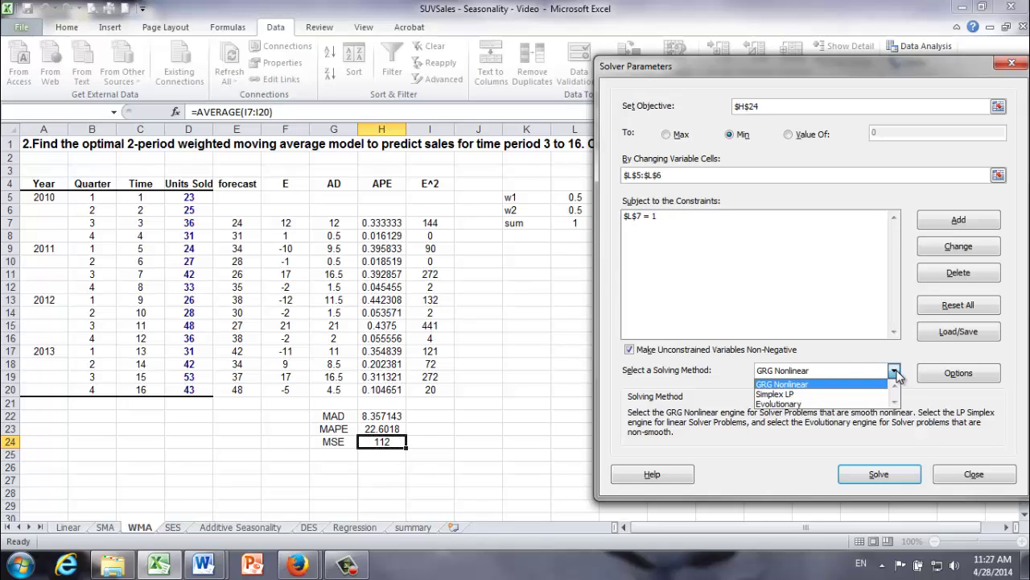
pyautogui.click(895, 372)
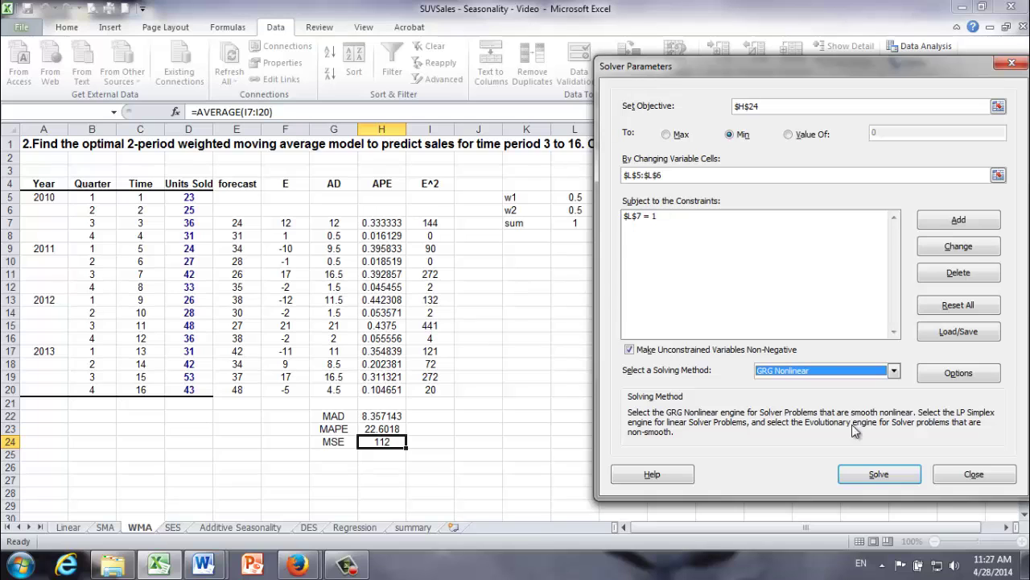
pyautogui.click(865, 475)
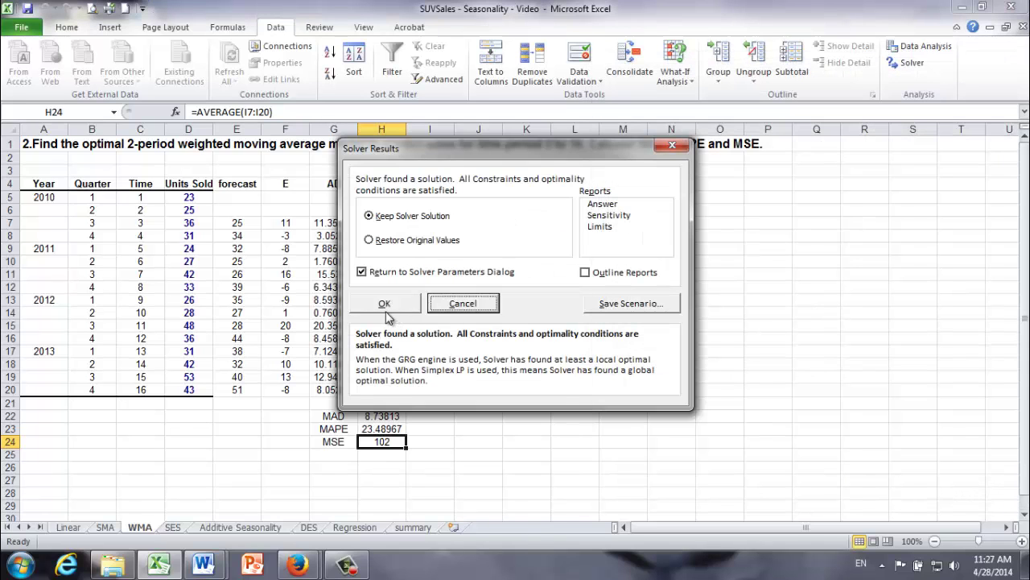
pyautogui.click(363, 272)
pyautogui.click(384, 303)
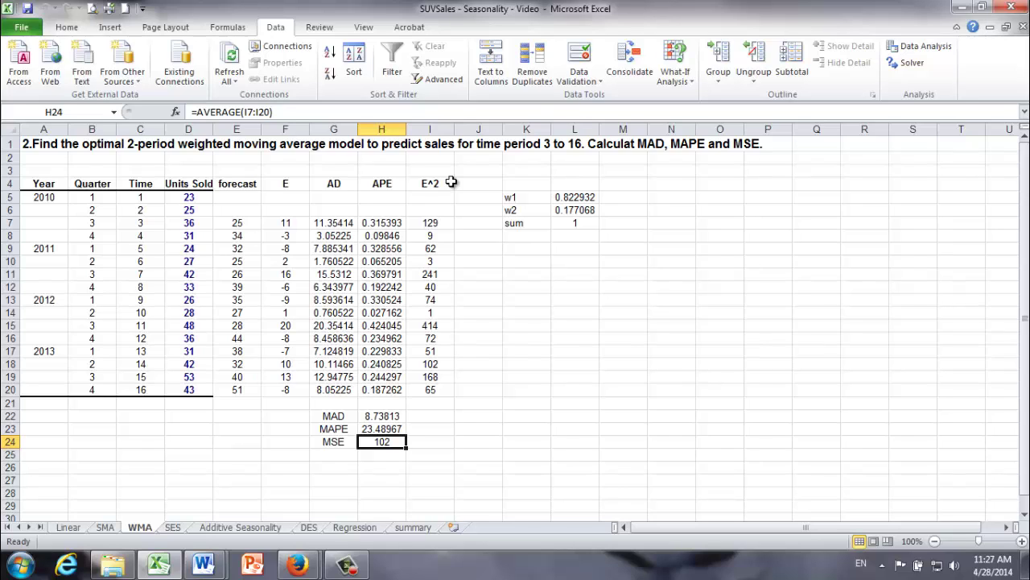
# Review the weight sum in L7 and the MAD, MAPE and MSE in H22:H24 for the optimized weights.
pyautogui.click(580, 221)
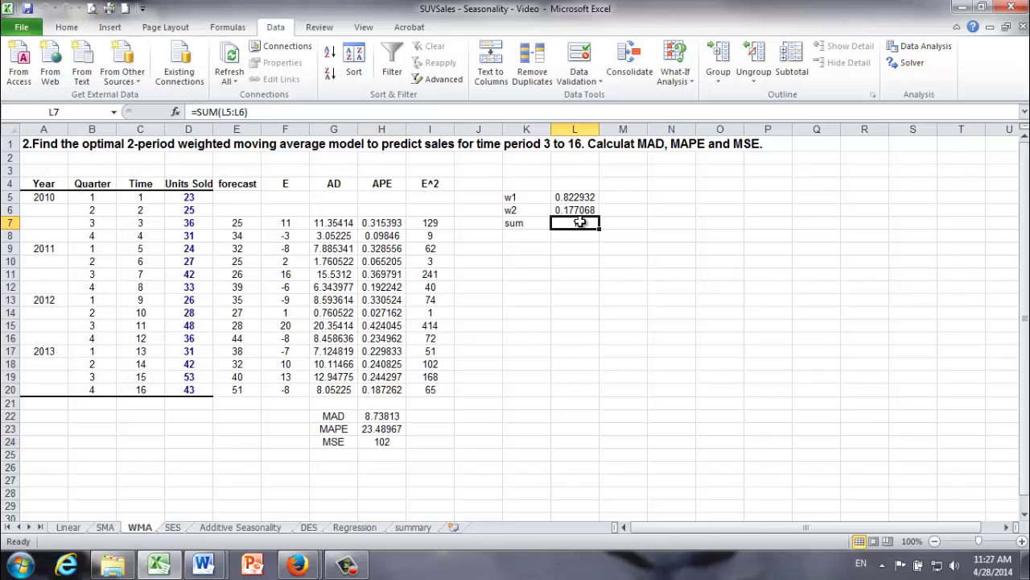
pyautogui.click(371, 444)
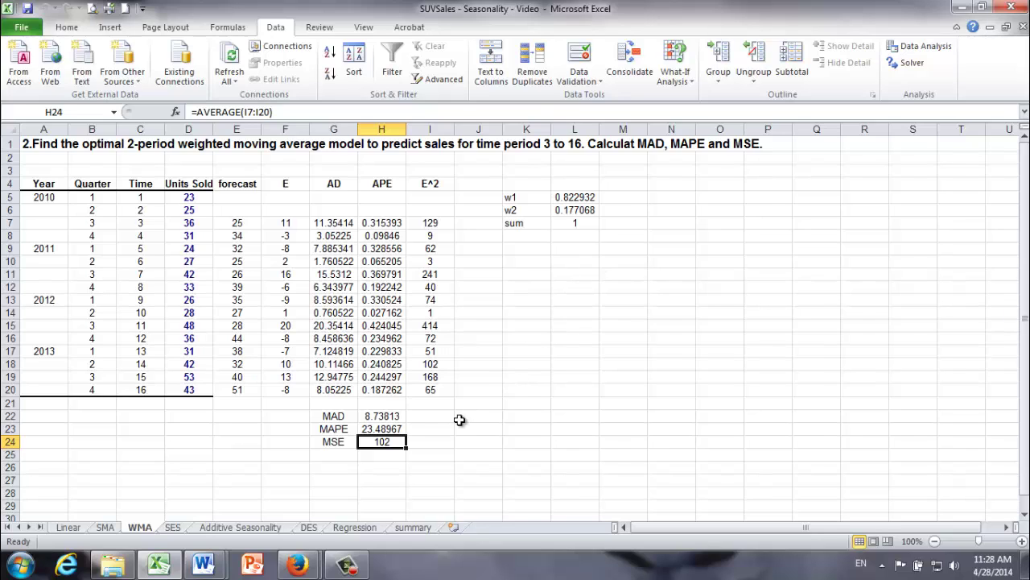
pyautogui.click(380, 418)
pyautogui.click(379, 429)
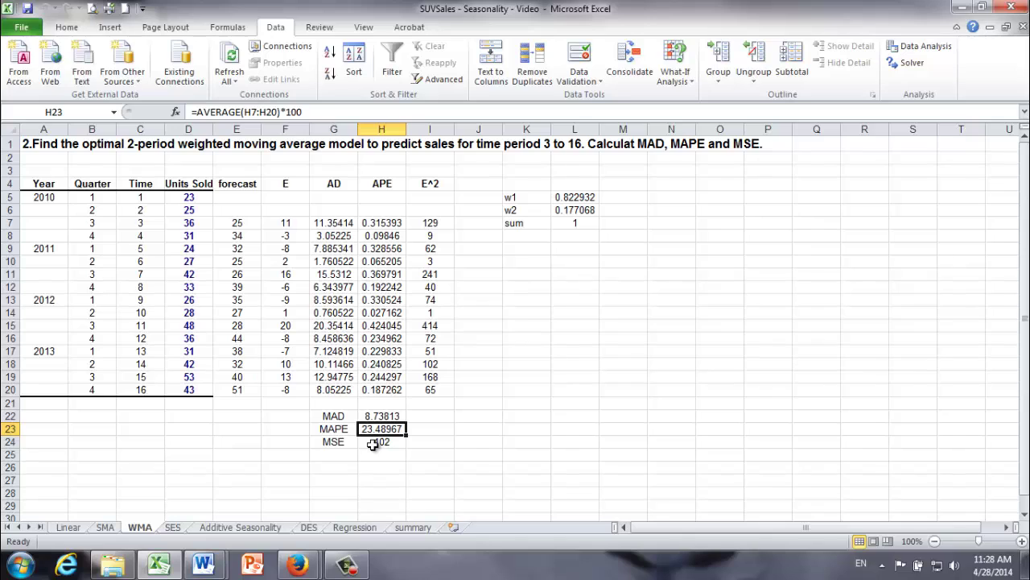
pyautogui.click(372, 443)
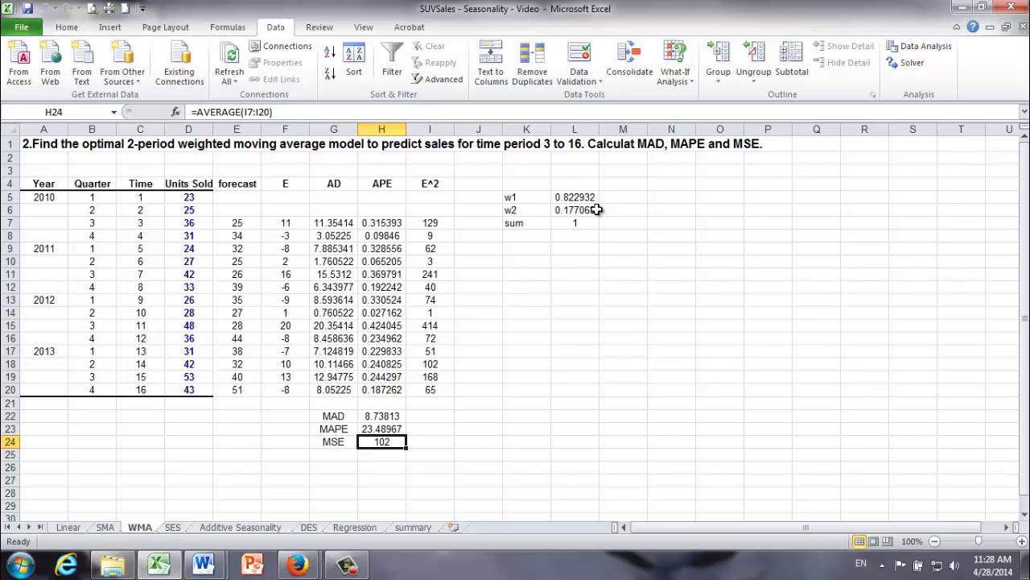
pyautogui.click(372, 418)
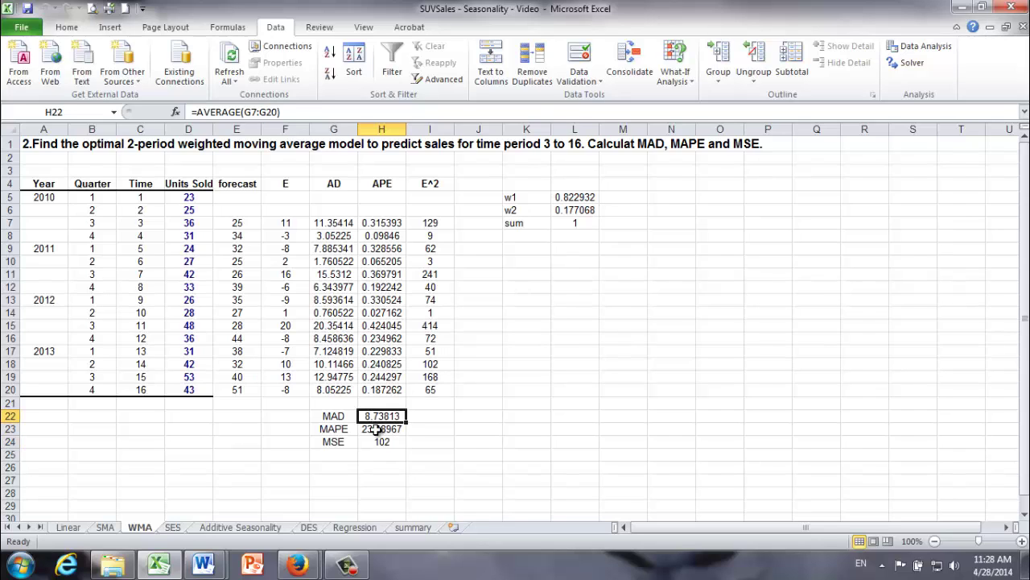